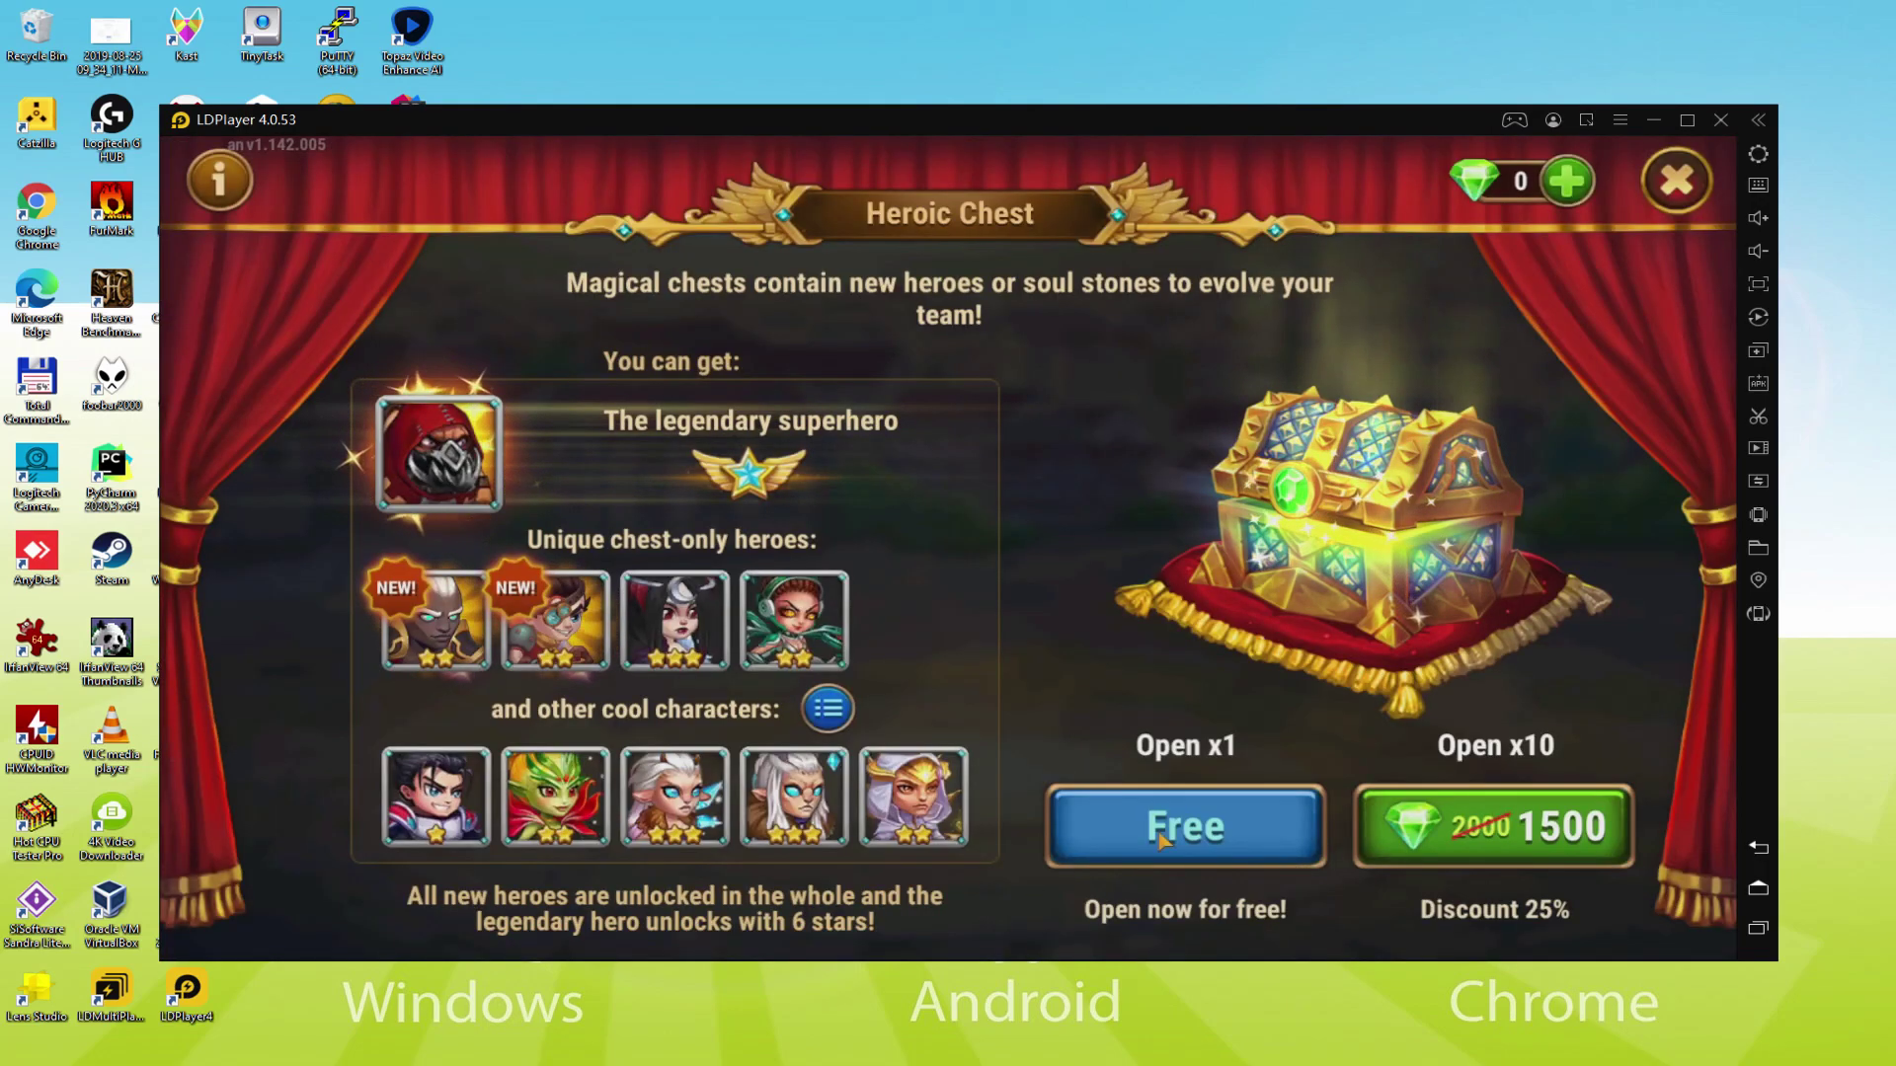
Step: Open the free Heroic Chest, equip all available gear on the received hero Phobos, and try to promote the hero
left_click(1086, 950)
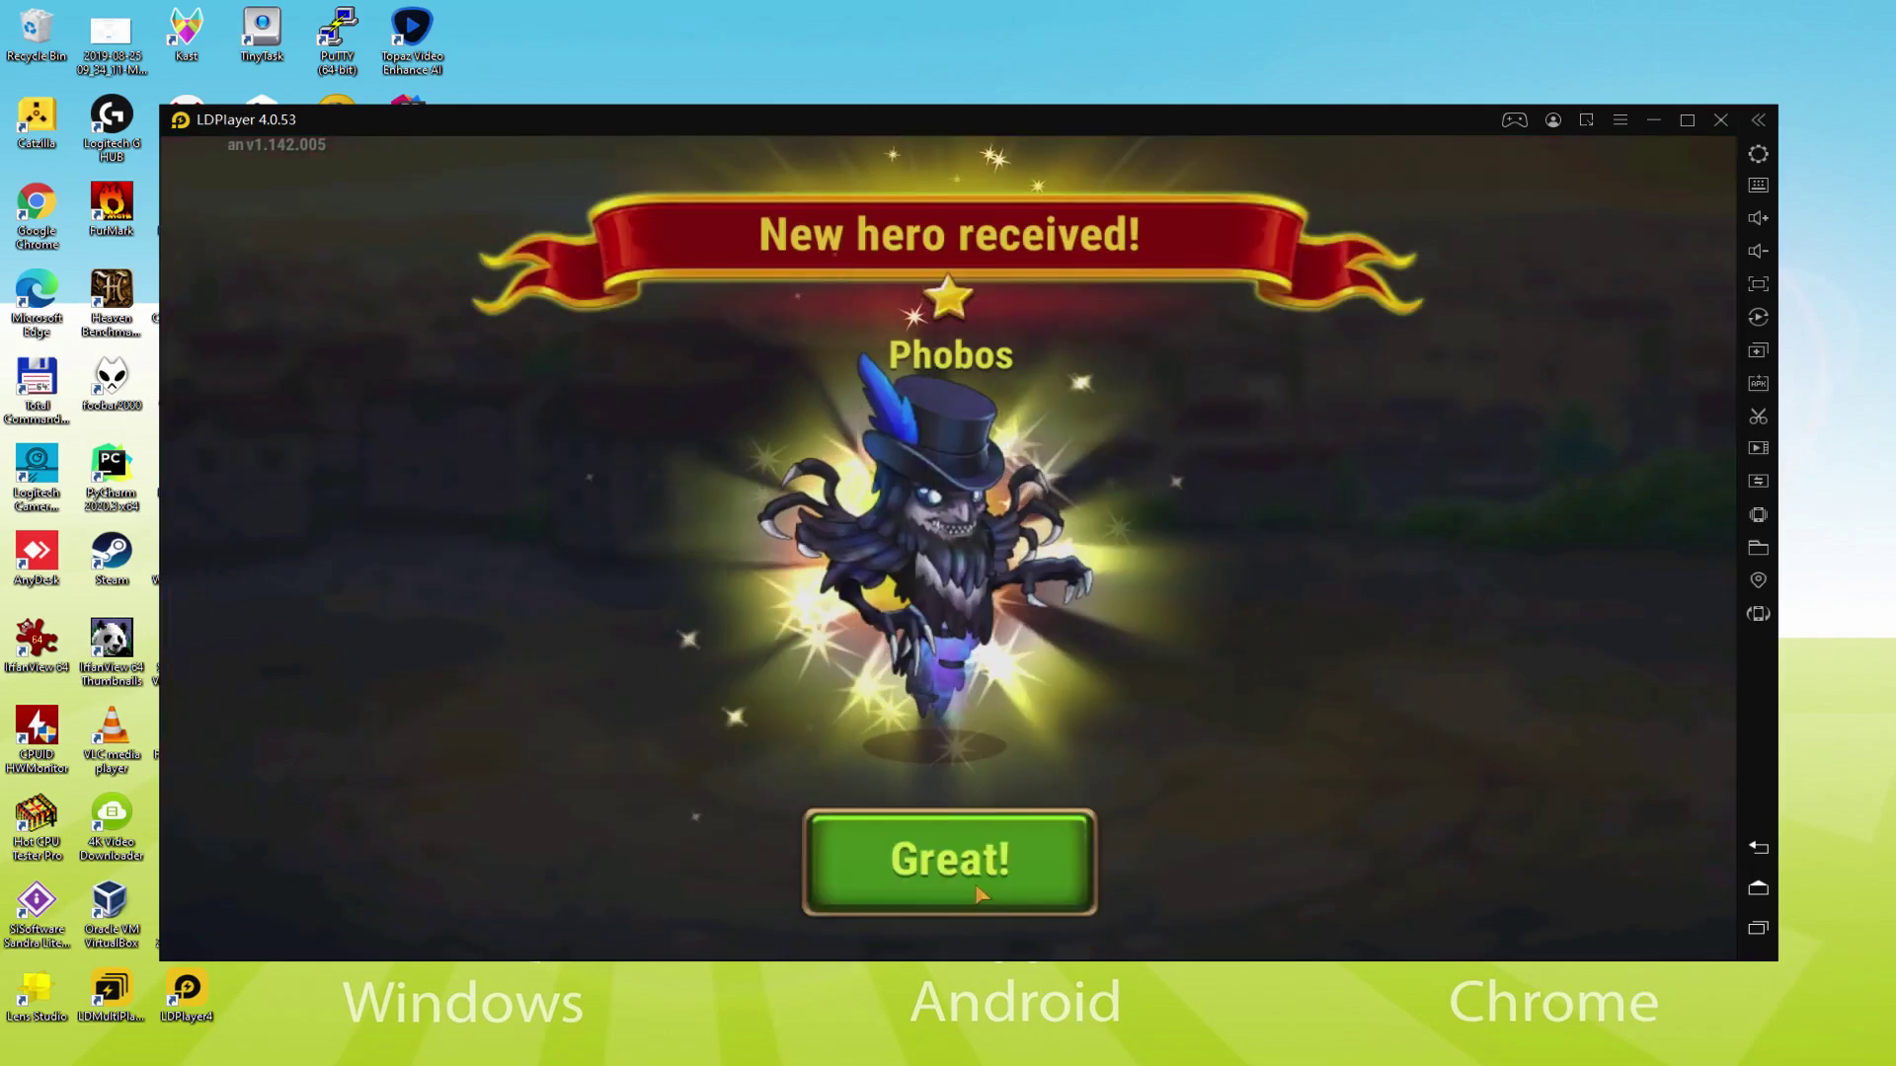
left_click(986, 830)
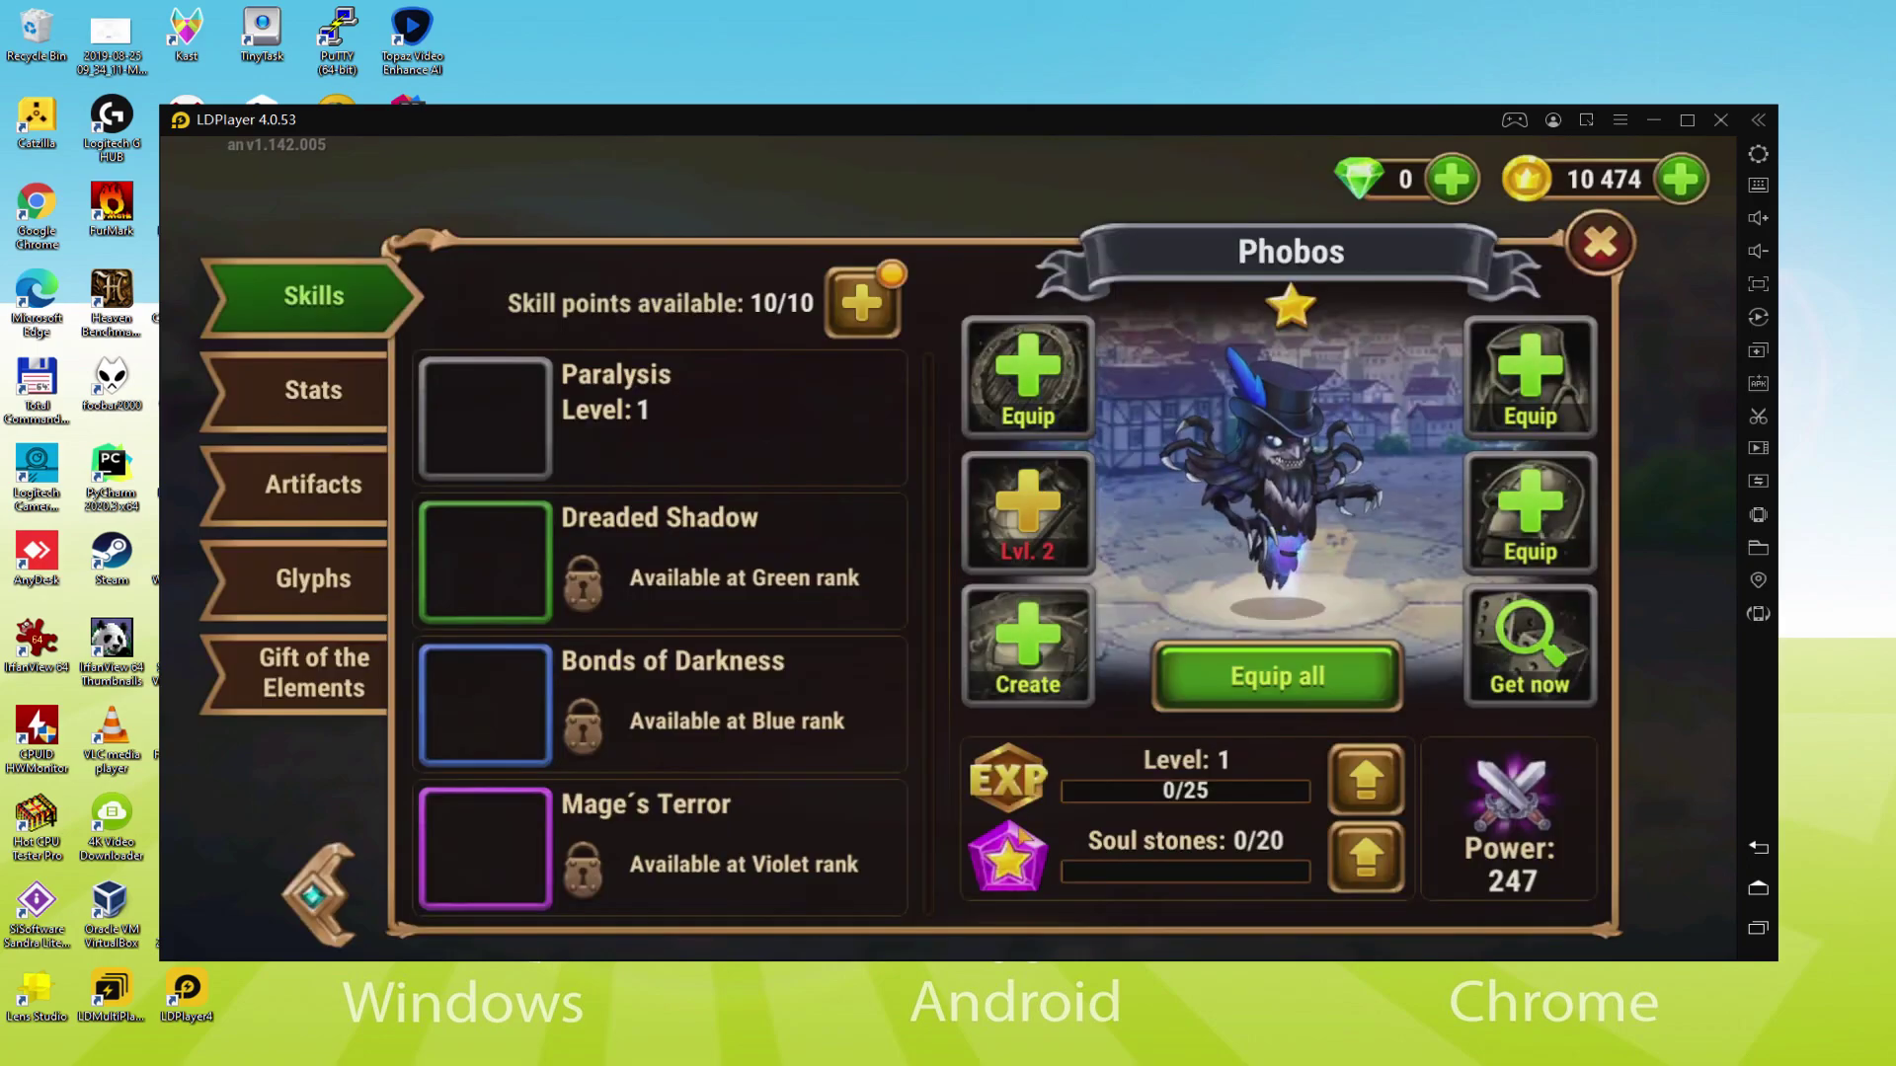
left_click(1175, 692)
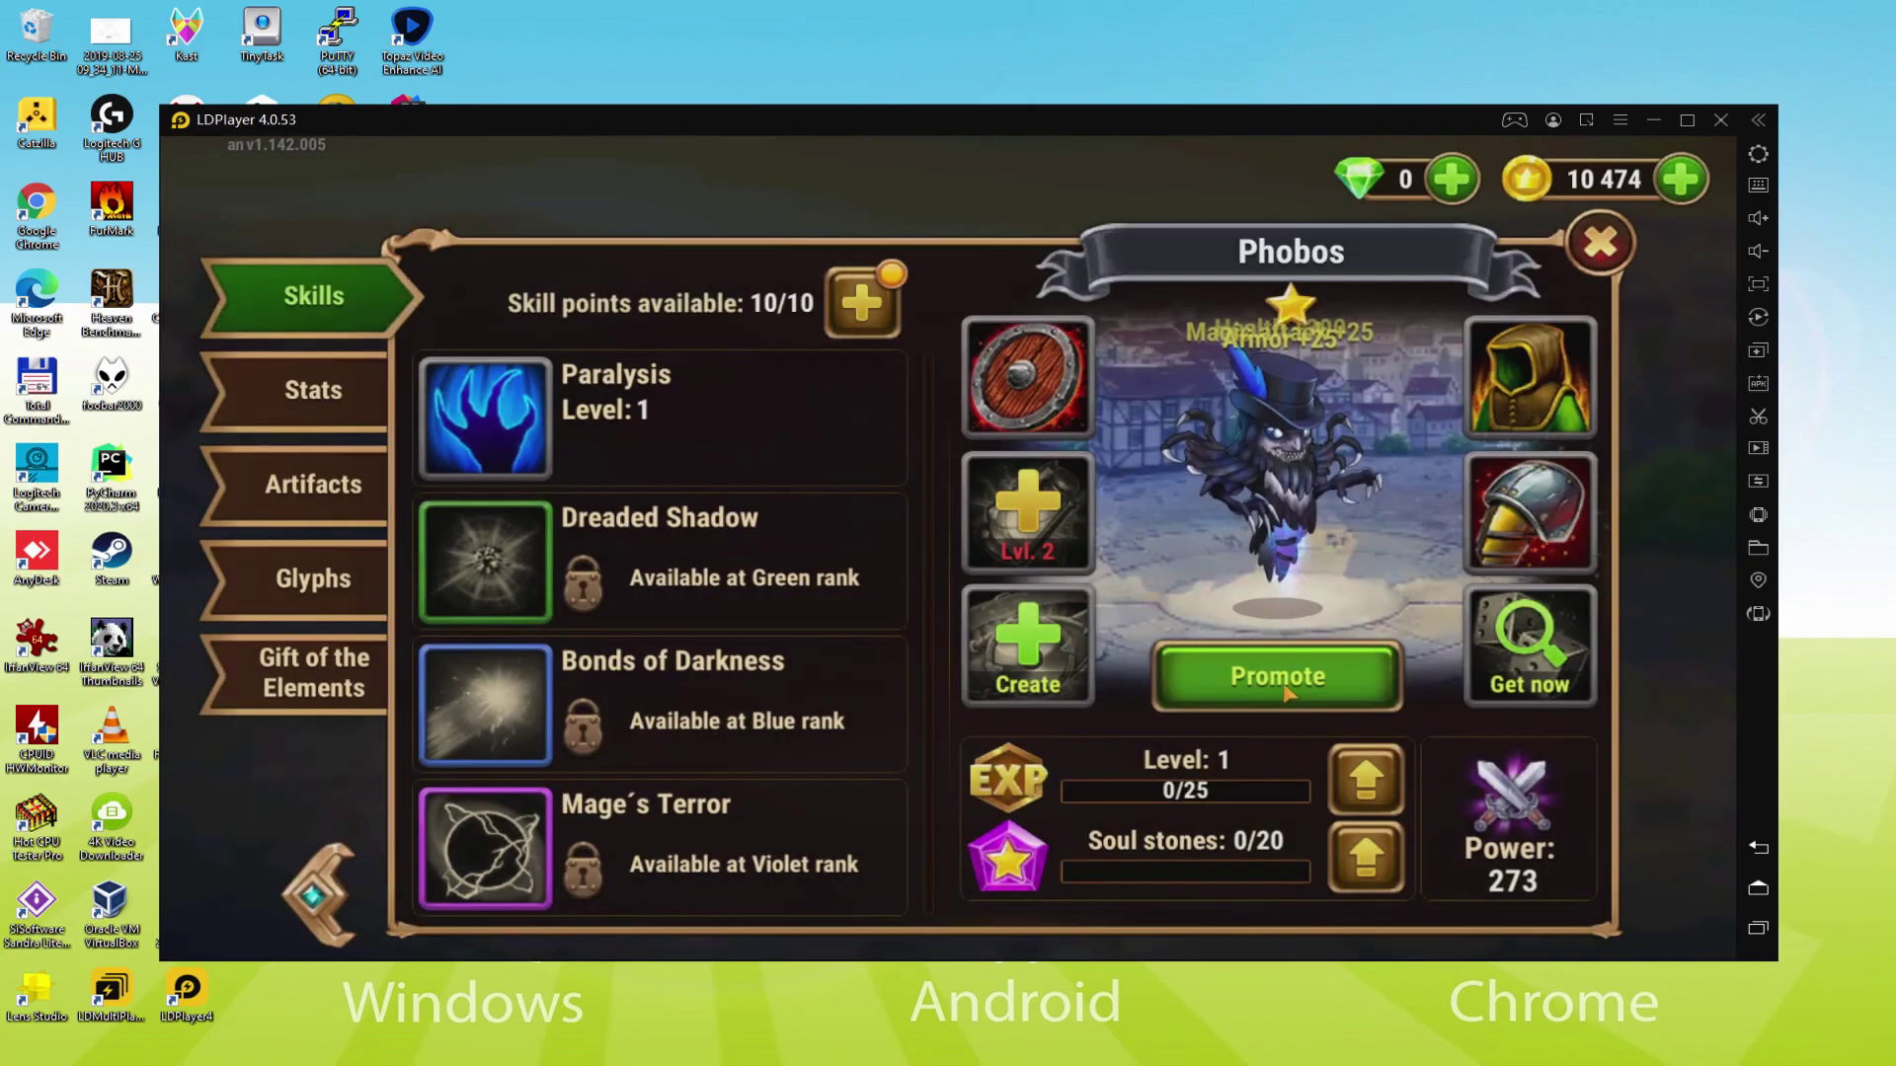
left_click(1263, 697)
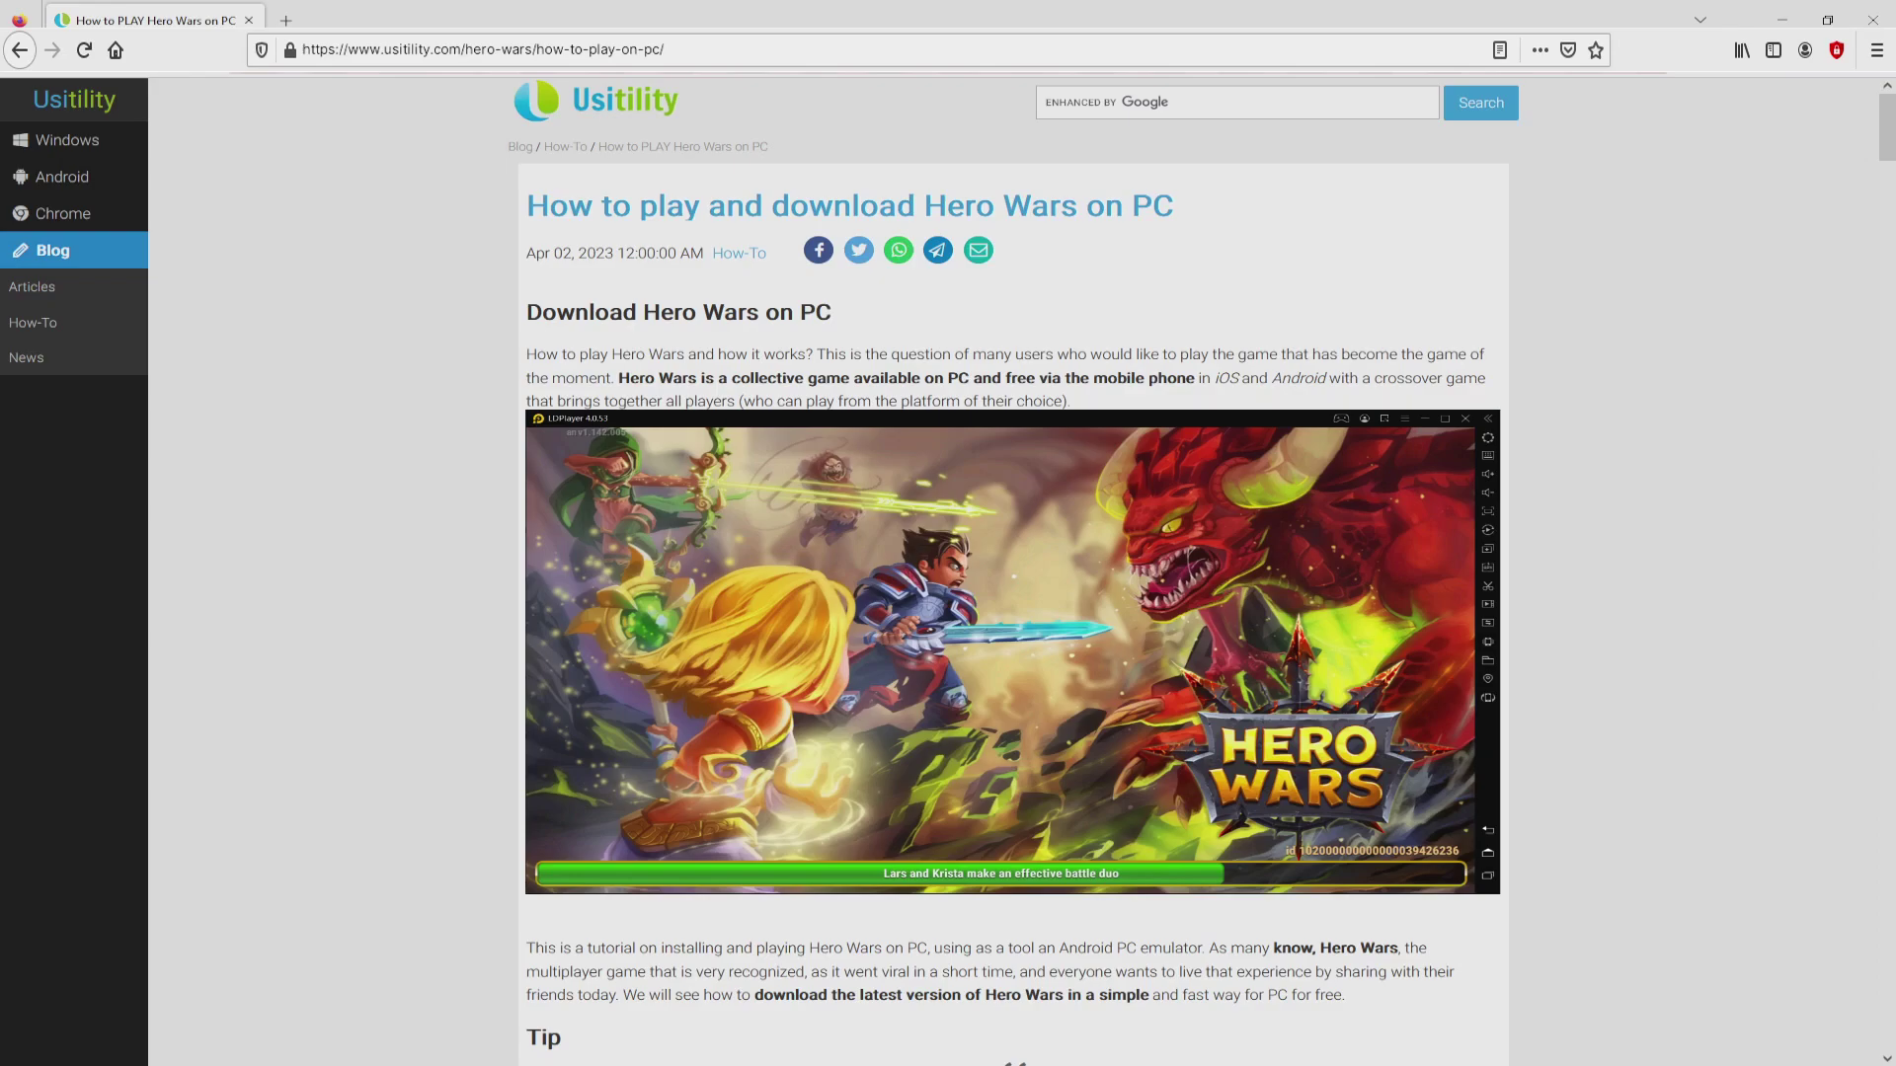
Step: Follow the article's Download Game on PC link, review the LDPlayer page, and download Hero Wars – Fantasy Battles for PC
scroll(1013, 573, "down", 4)
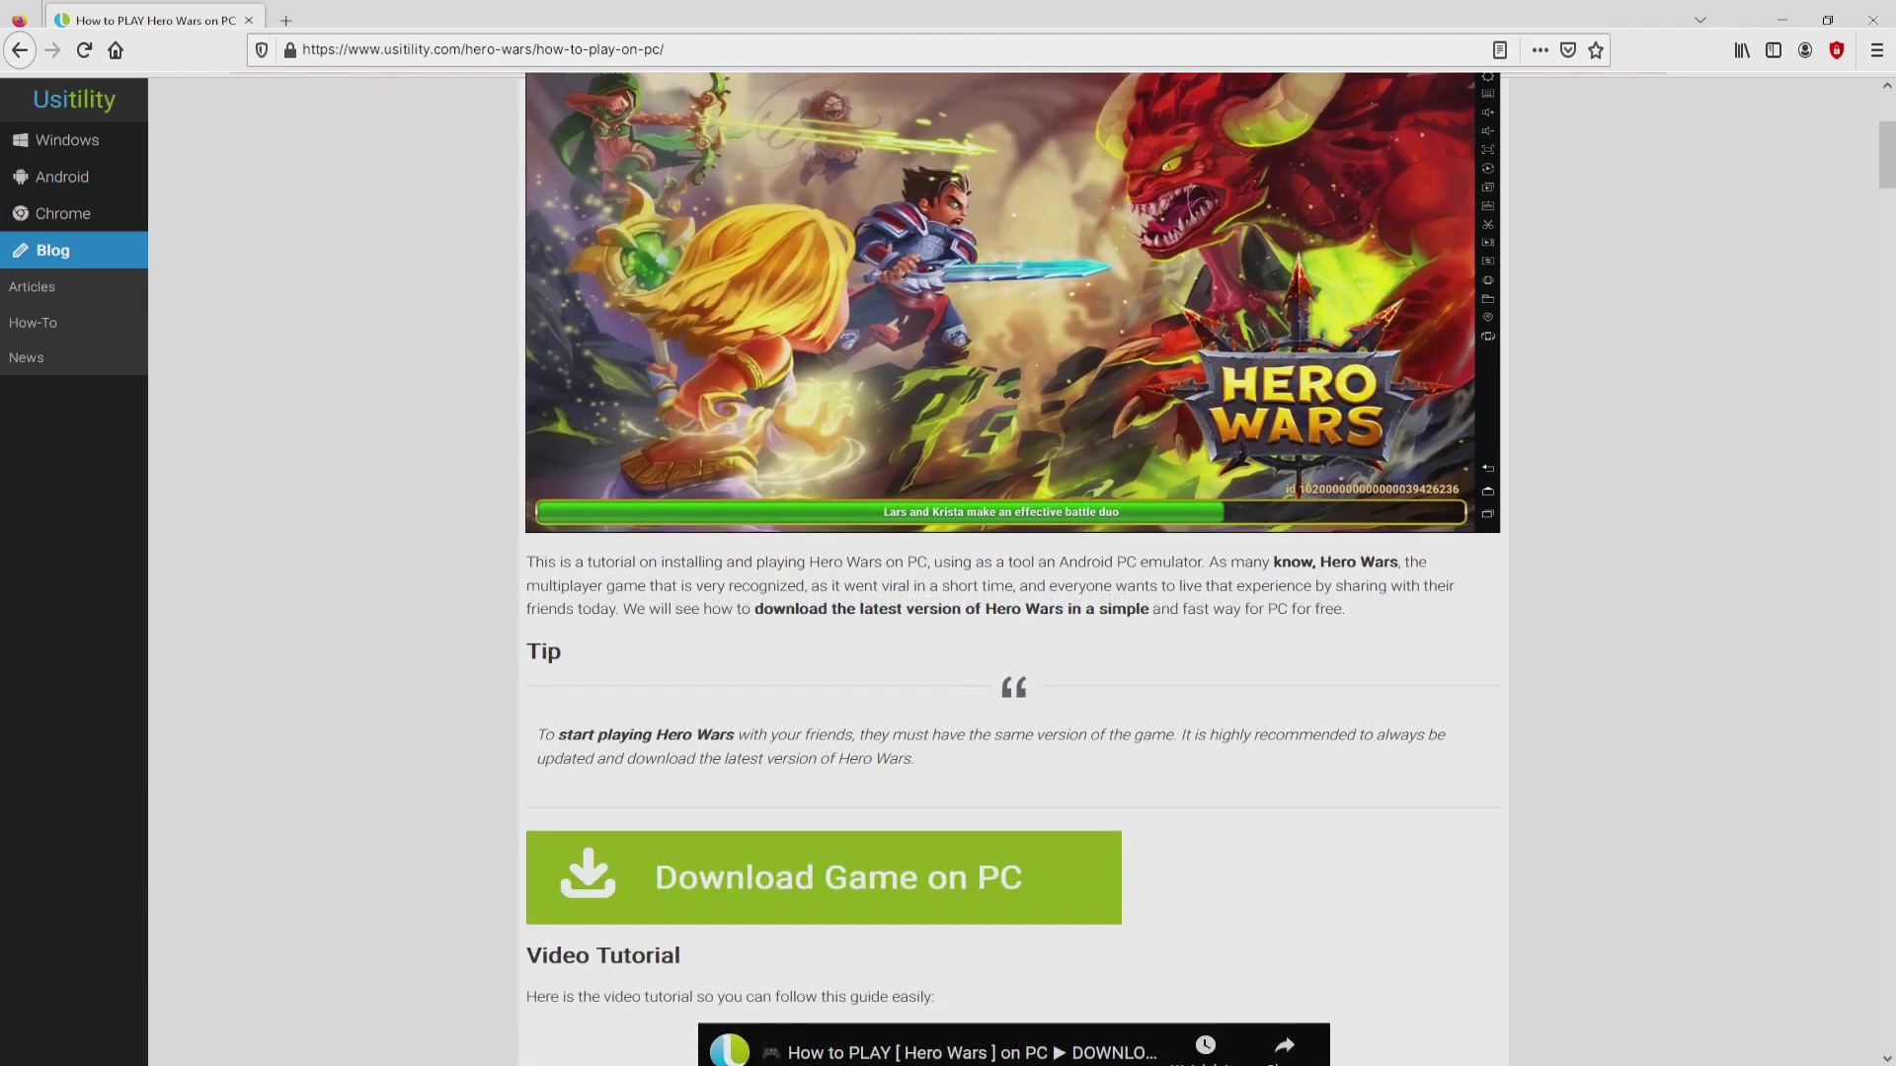
left_click(790, 859)
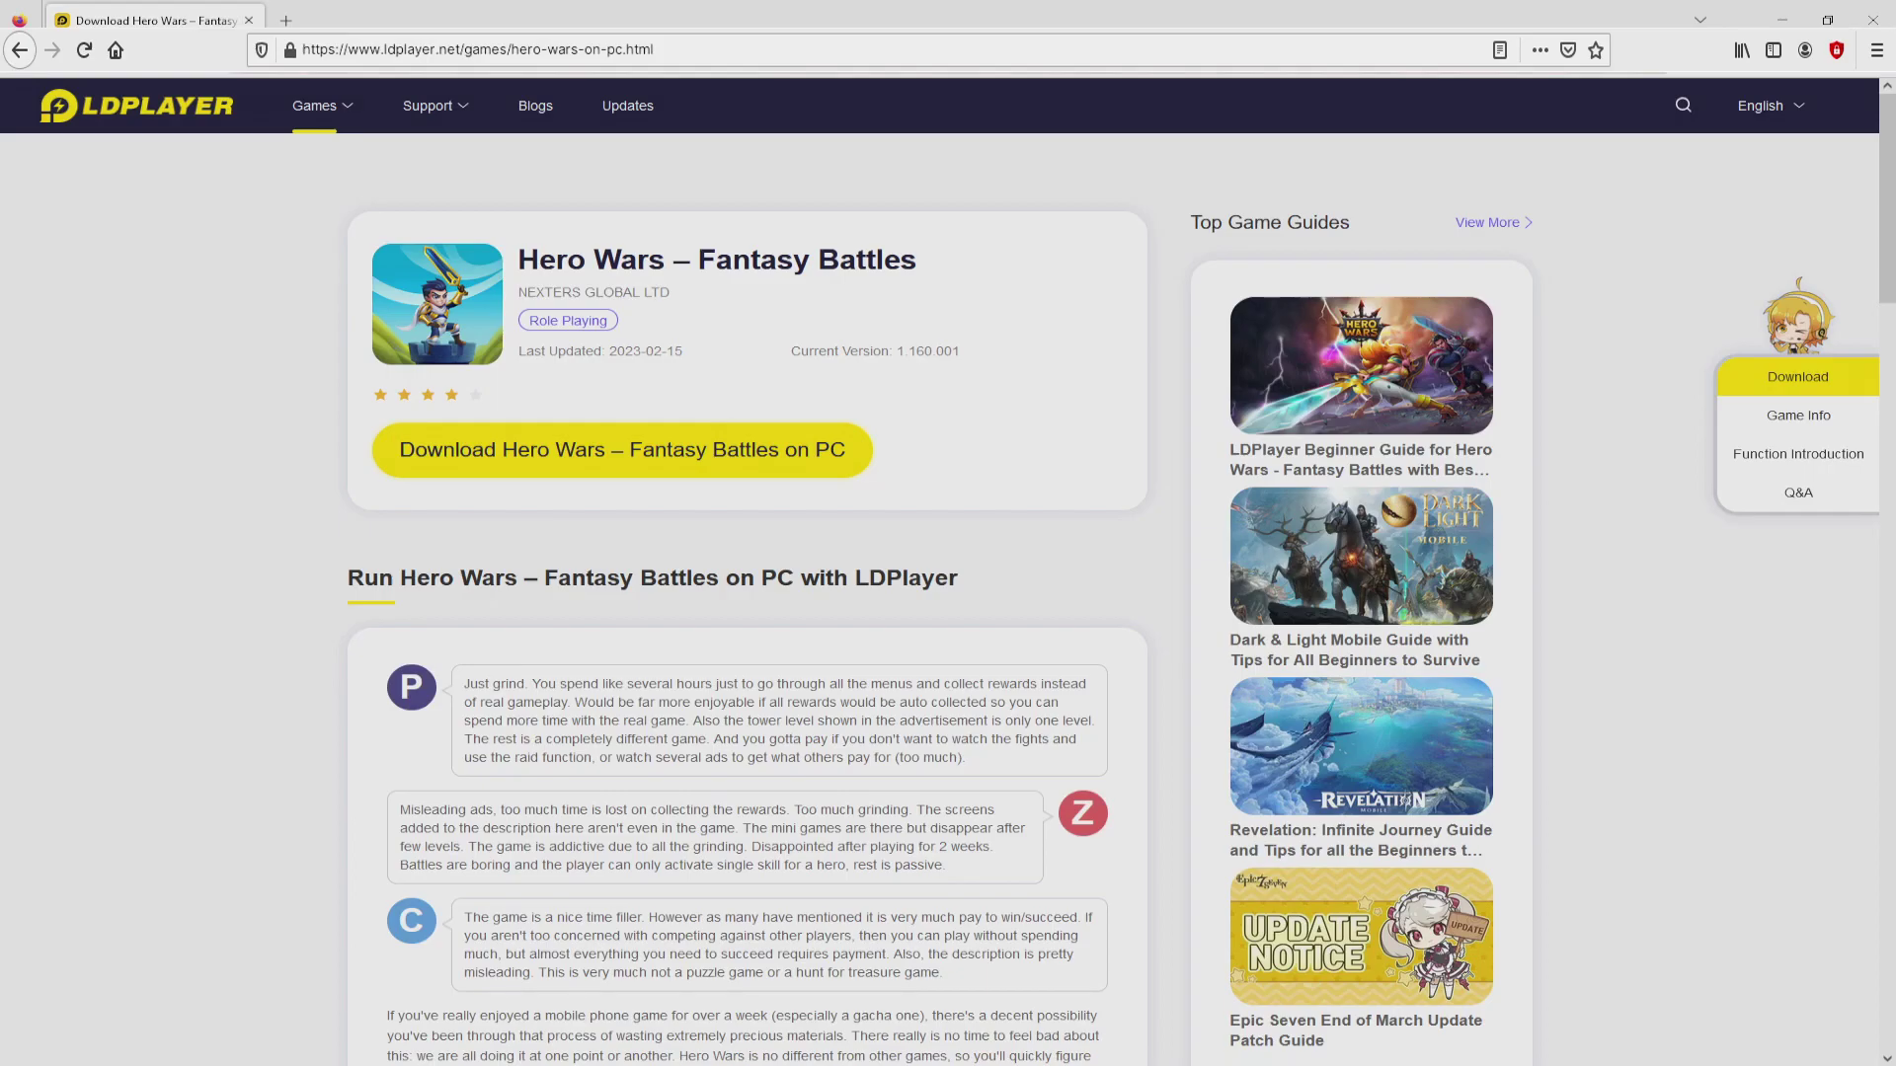
scroll(746, 593, "down", 13)
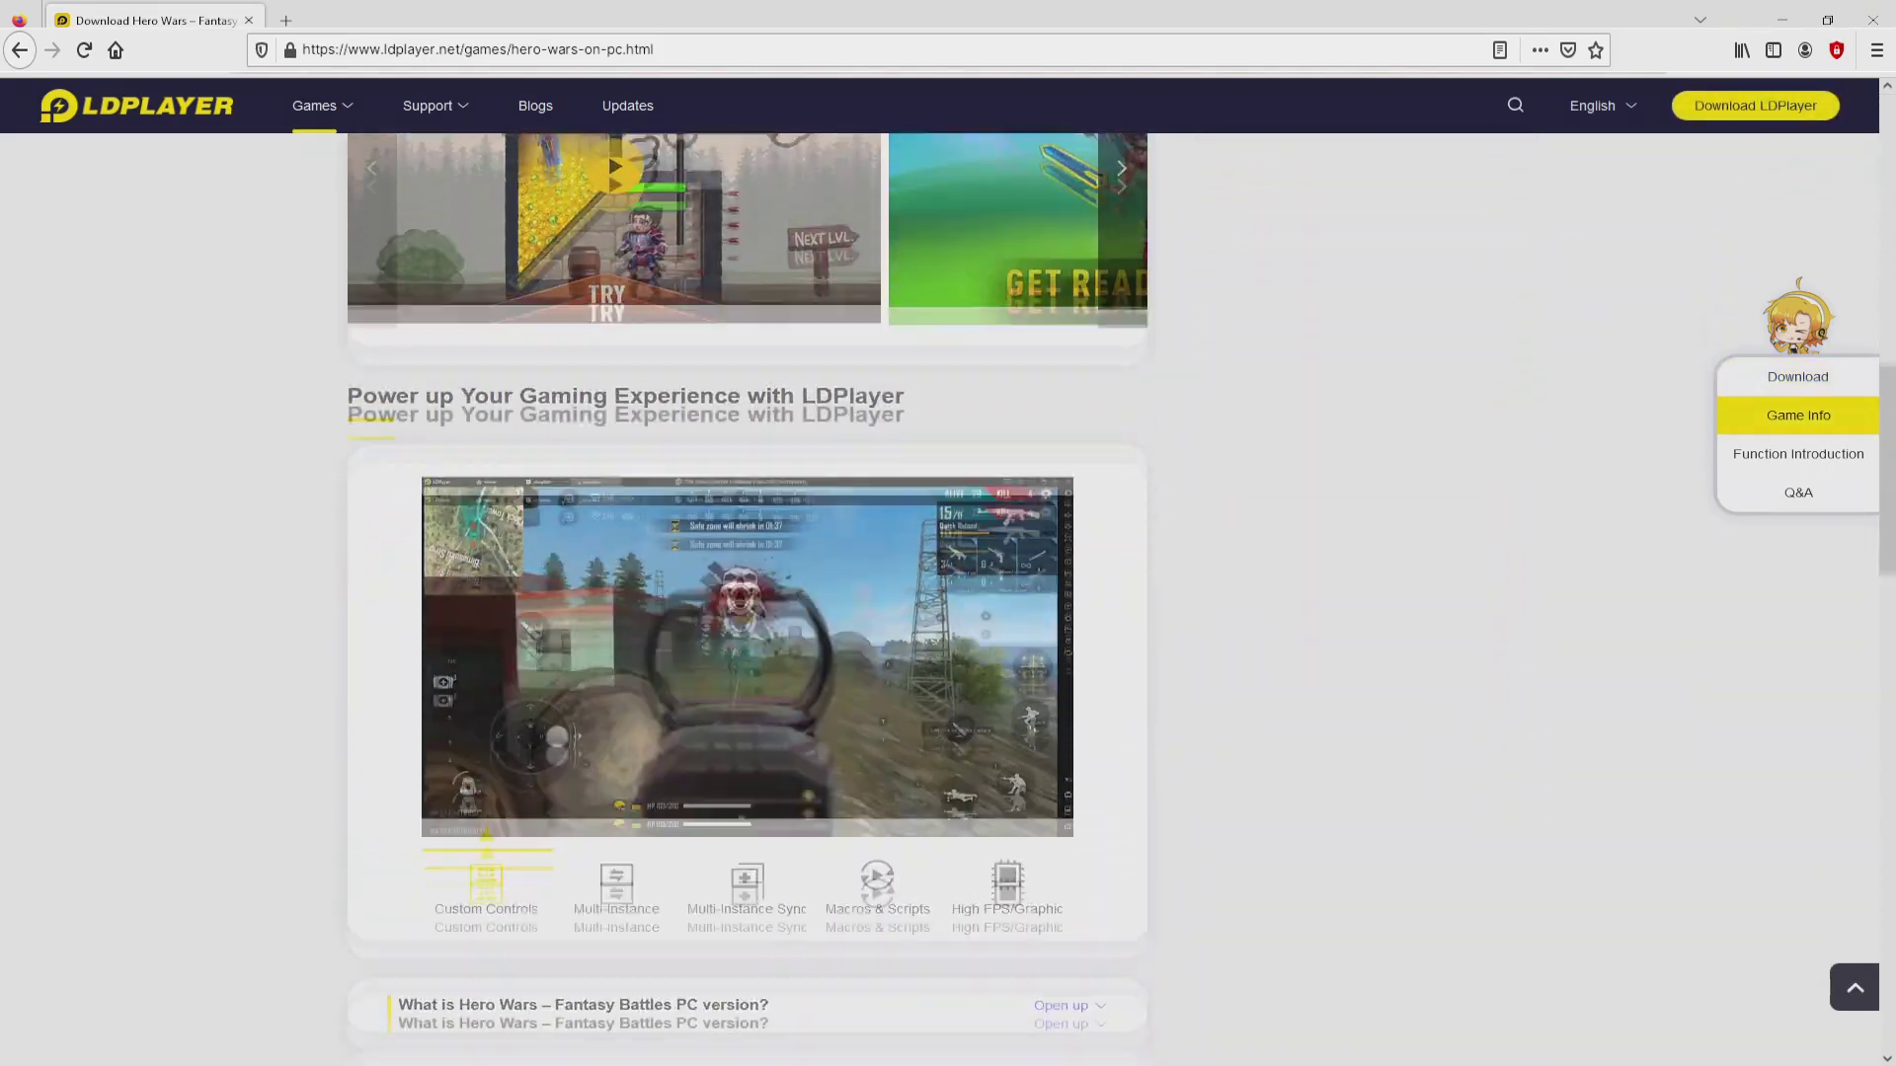
scroll(747, 592, "up", 5)
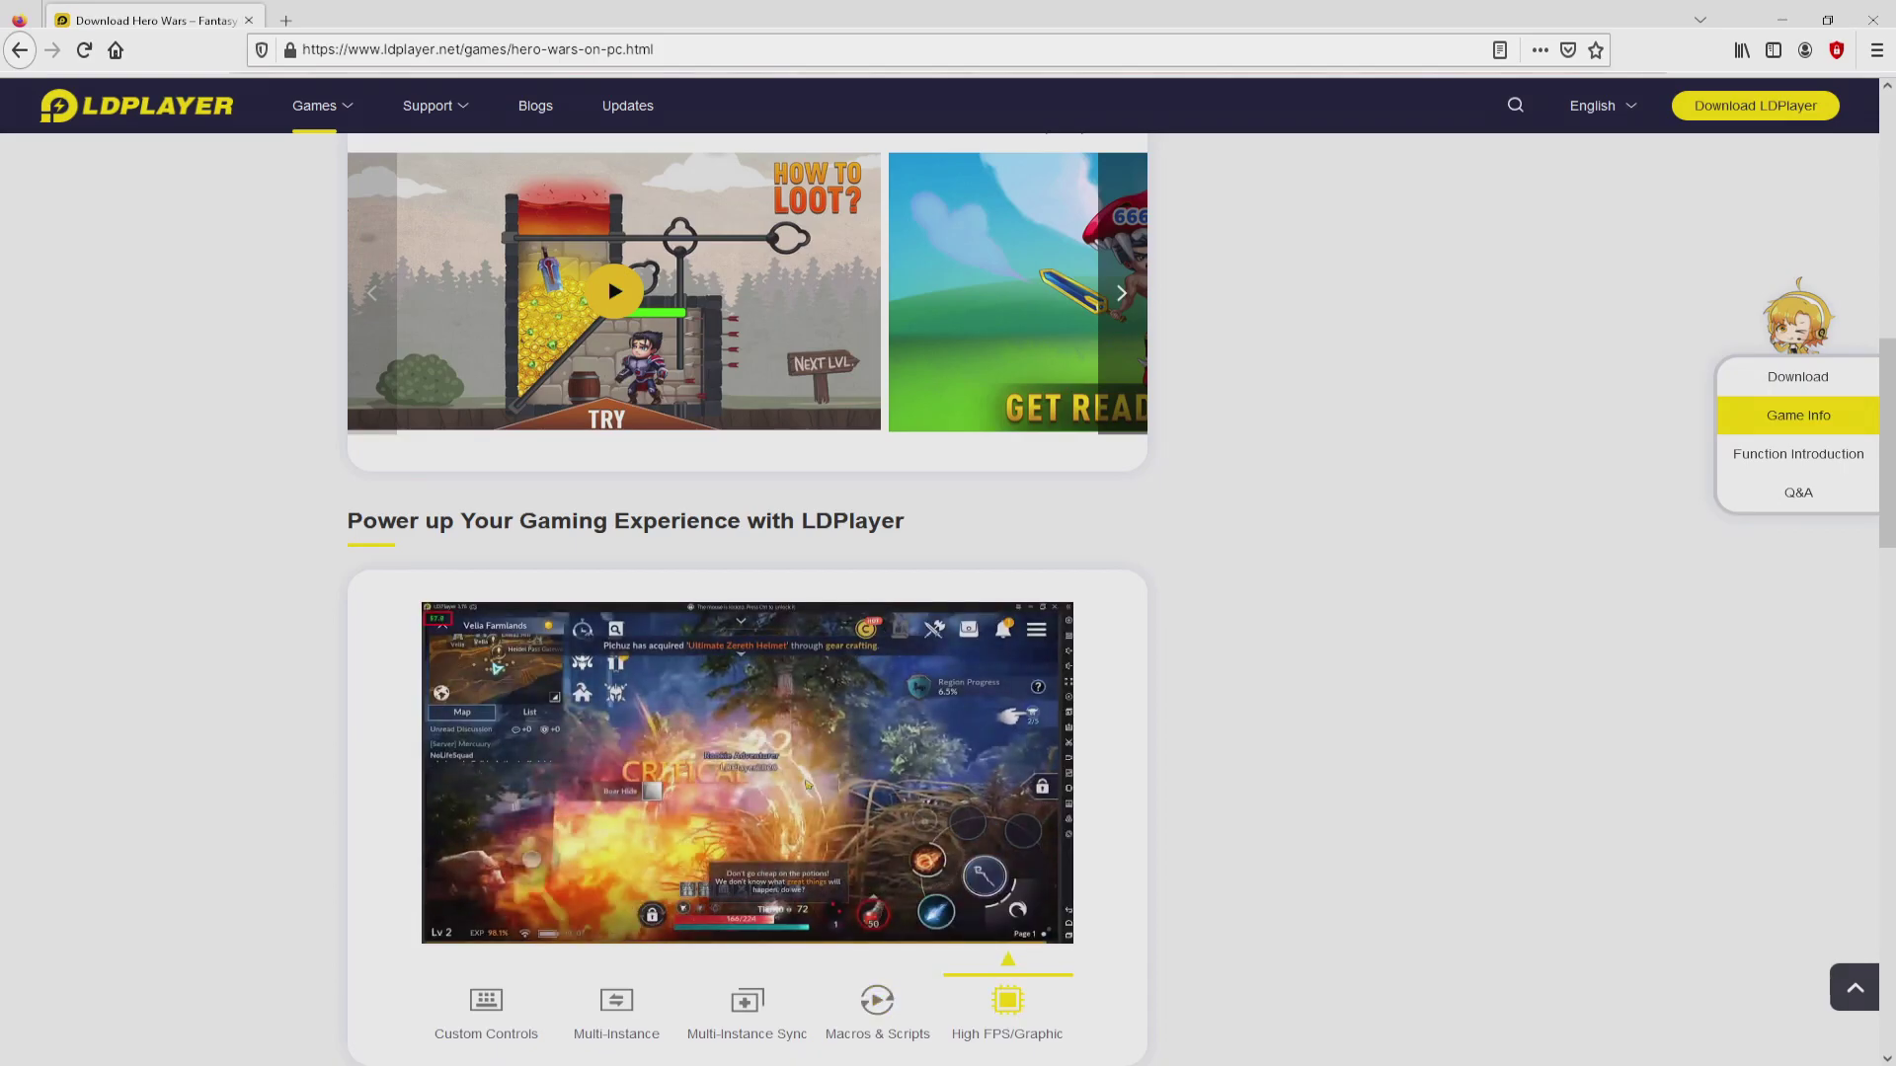
scroll(746, 592, "up", 15)
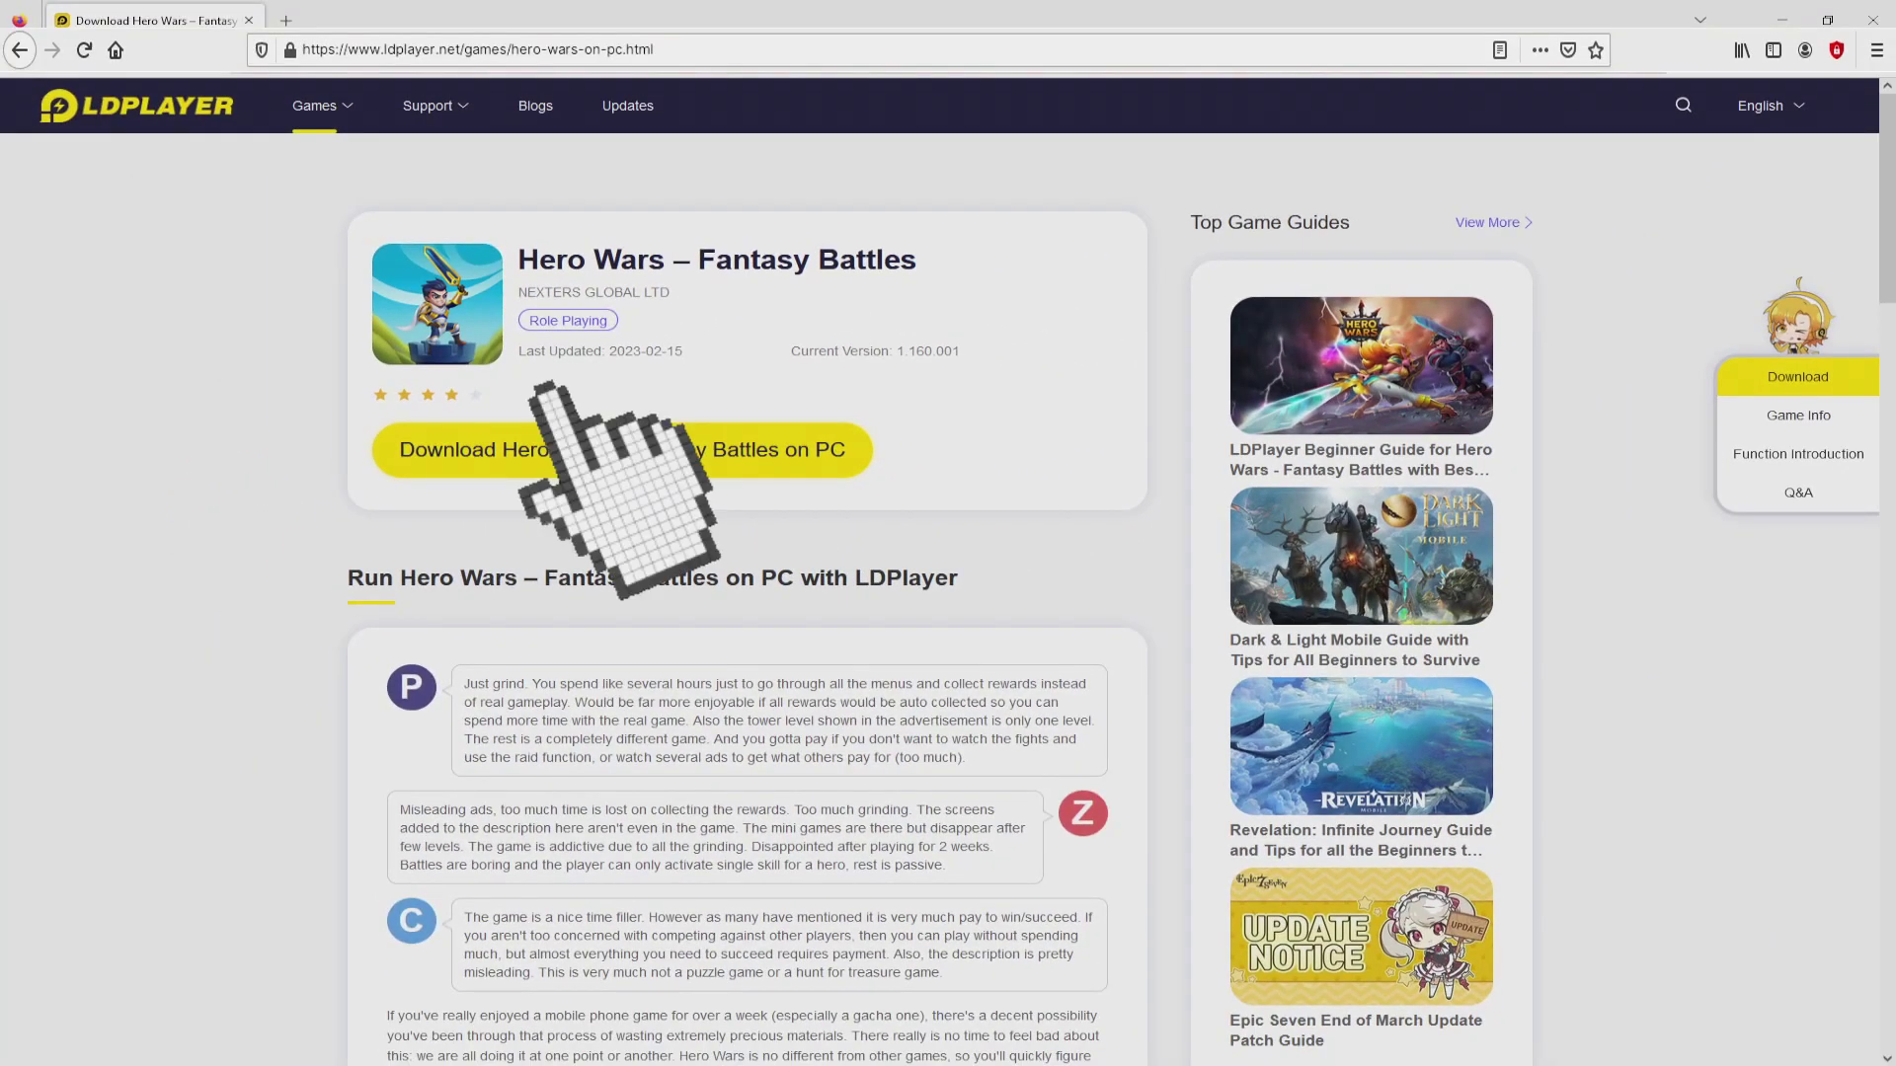
left_click(553, 450)
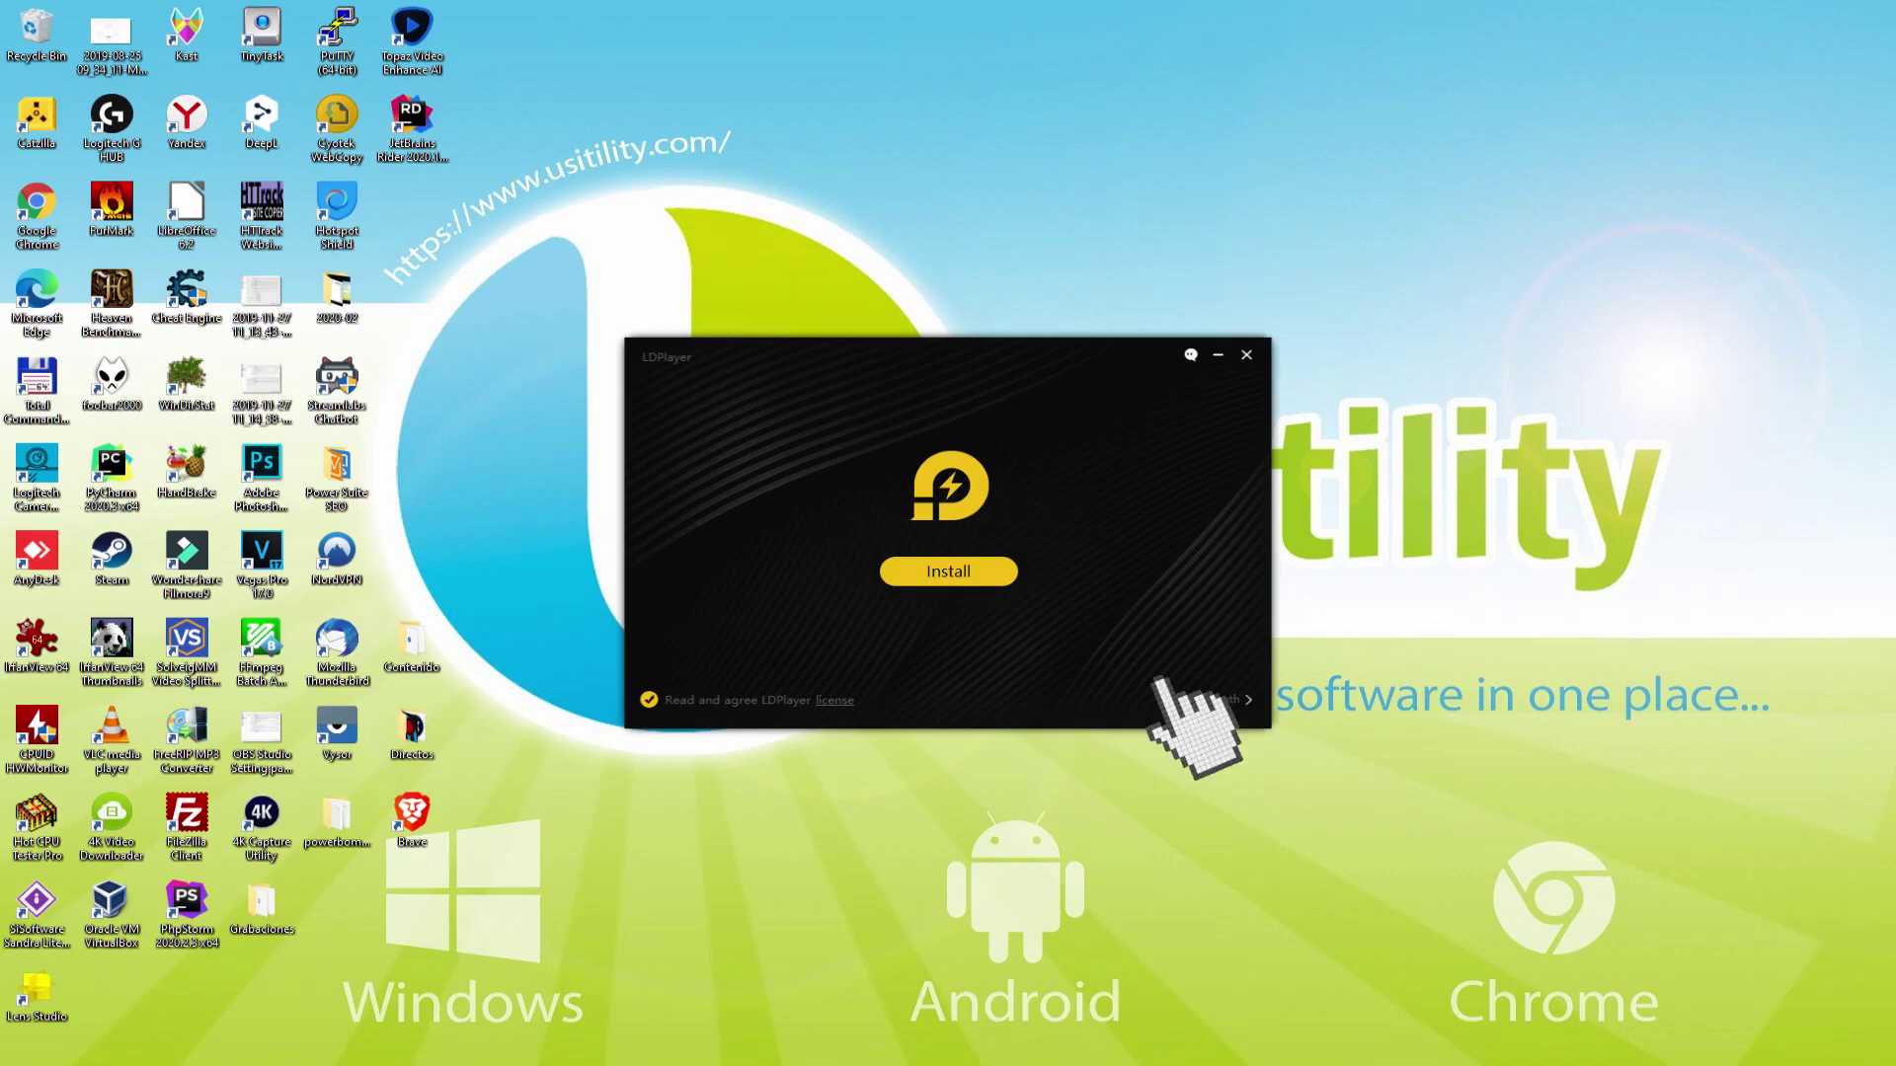
Step: Install LDPlayer in C:\LDPlayer\LDPlayer4.0\, rejecting the Avast Free Antivirus and McAfee WebAdvisor offers
left_click(1220, 699)
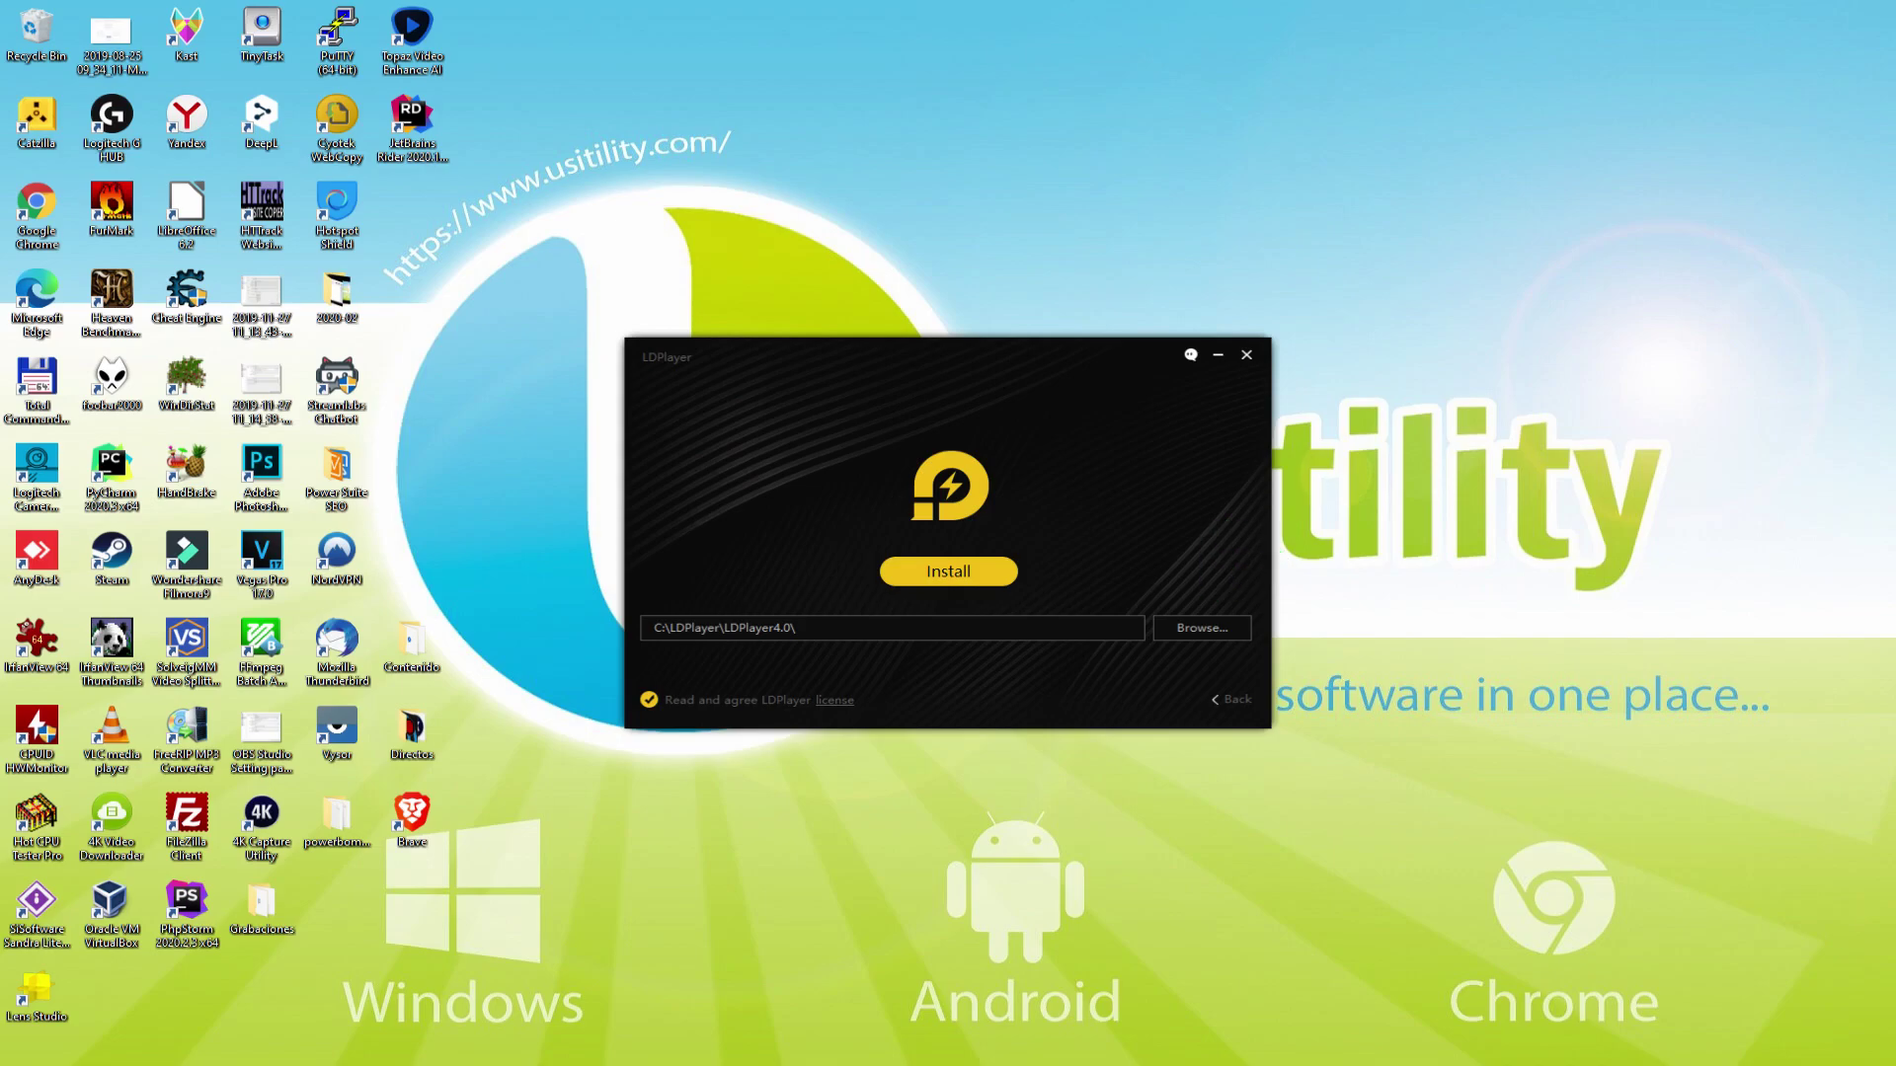
left_click(1220, 698)
left_click(934, 561)
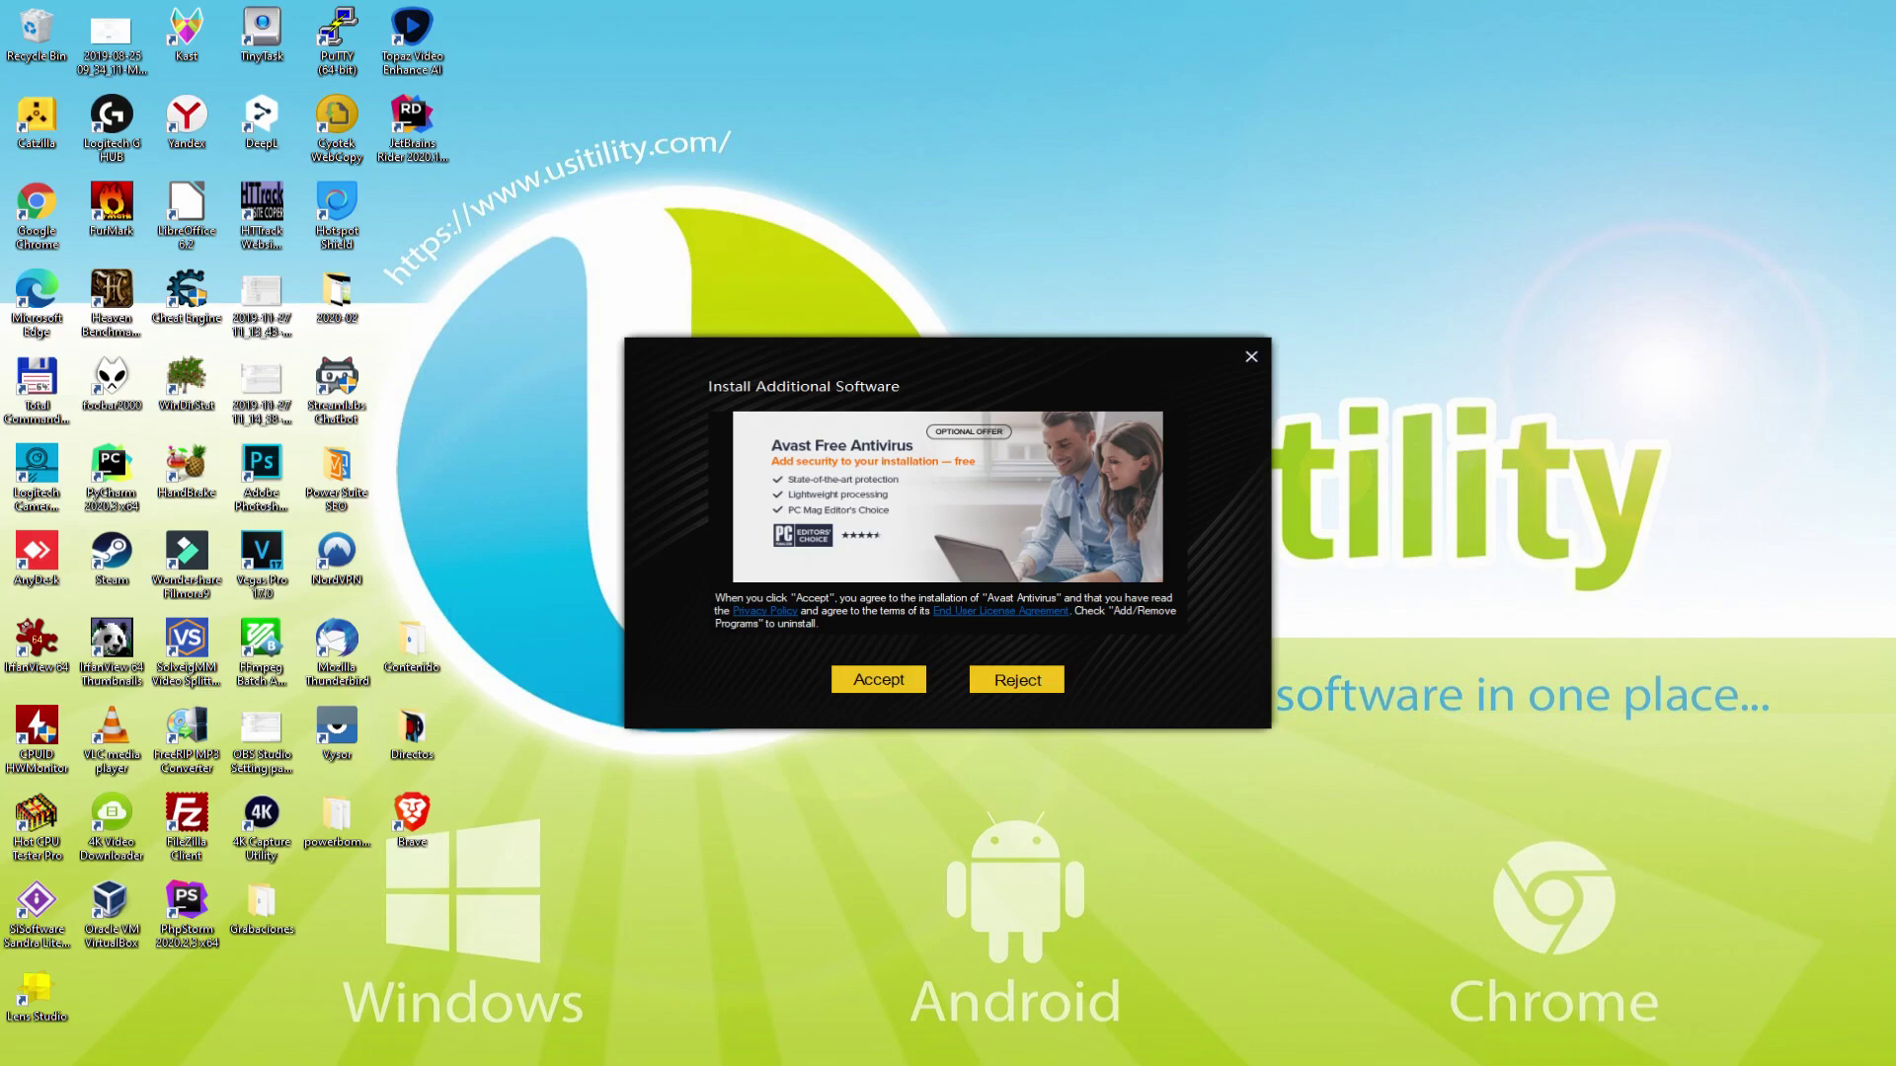
left_click(1017, 677)
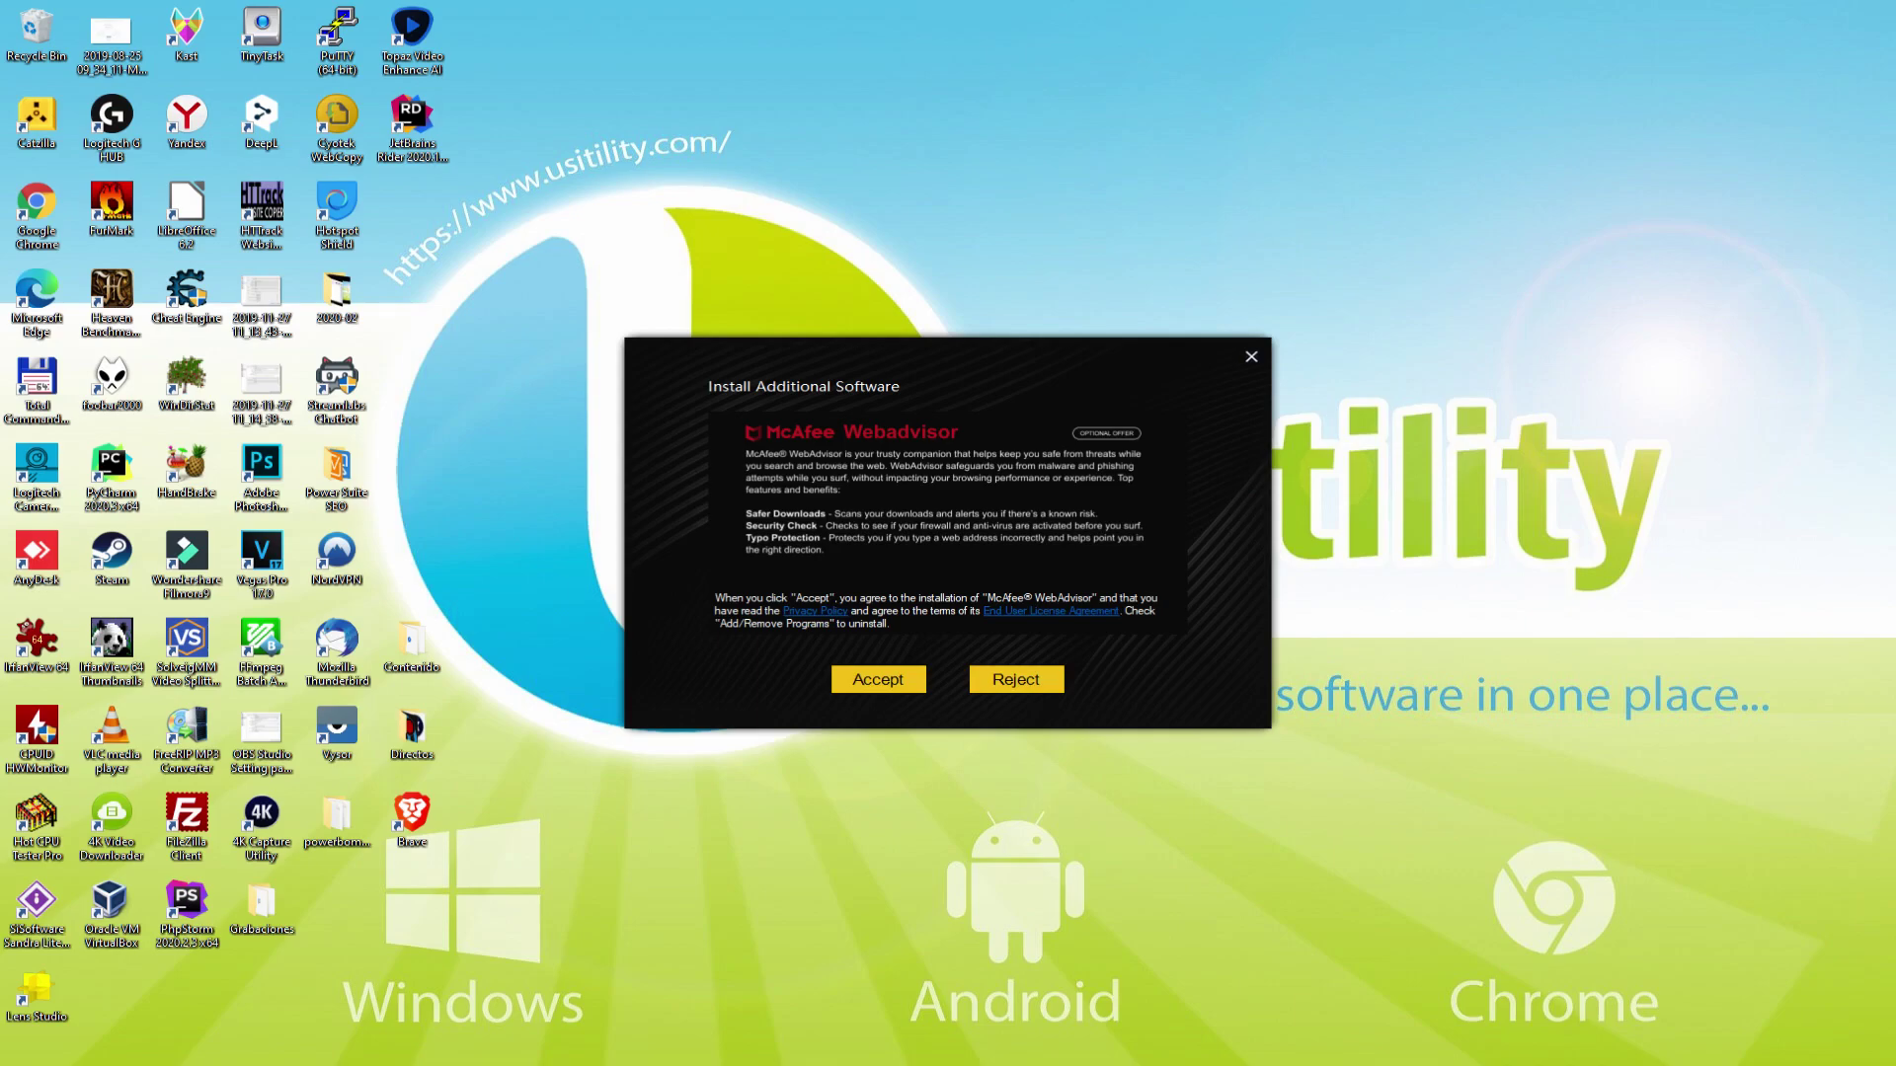
left_click(1017, 679)
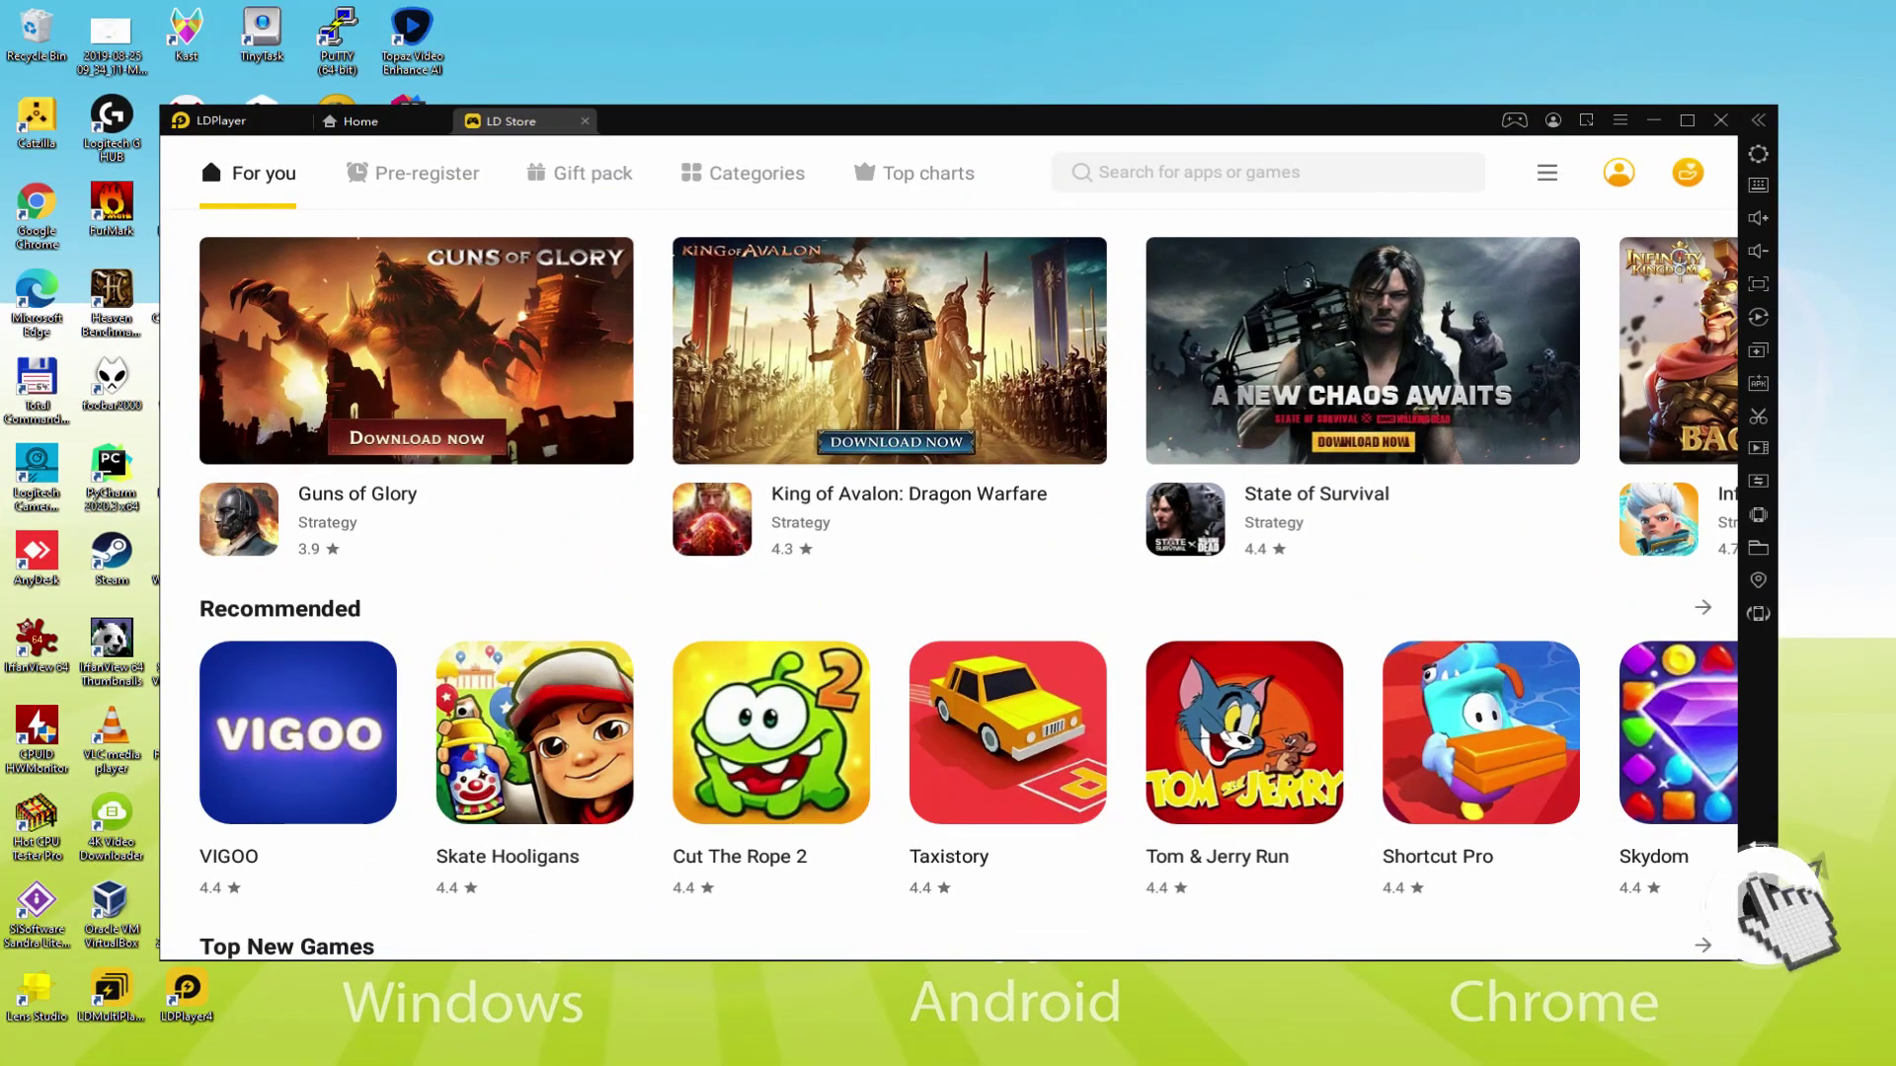
Step: Return to the emulator's home screen and open Play Store from the System Apps folder
left_click(1649, 703)
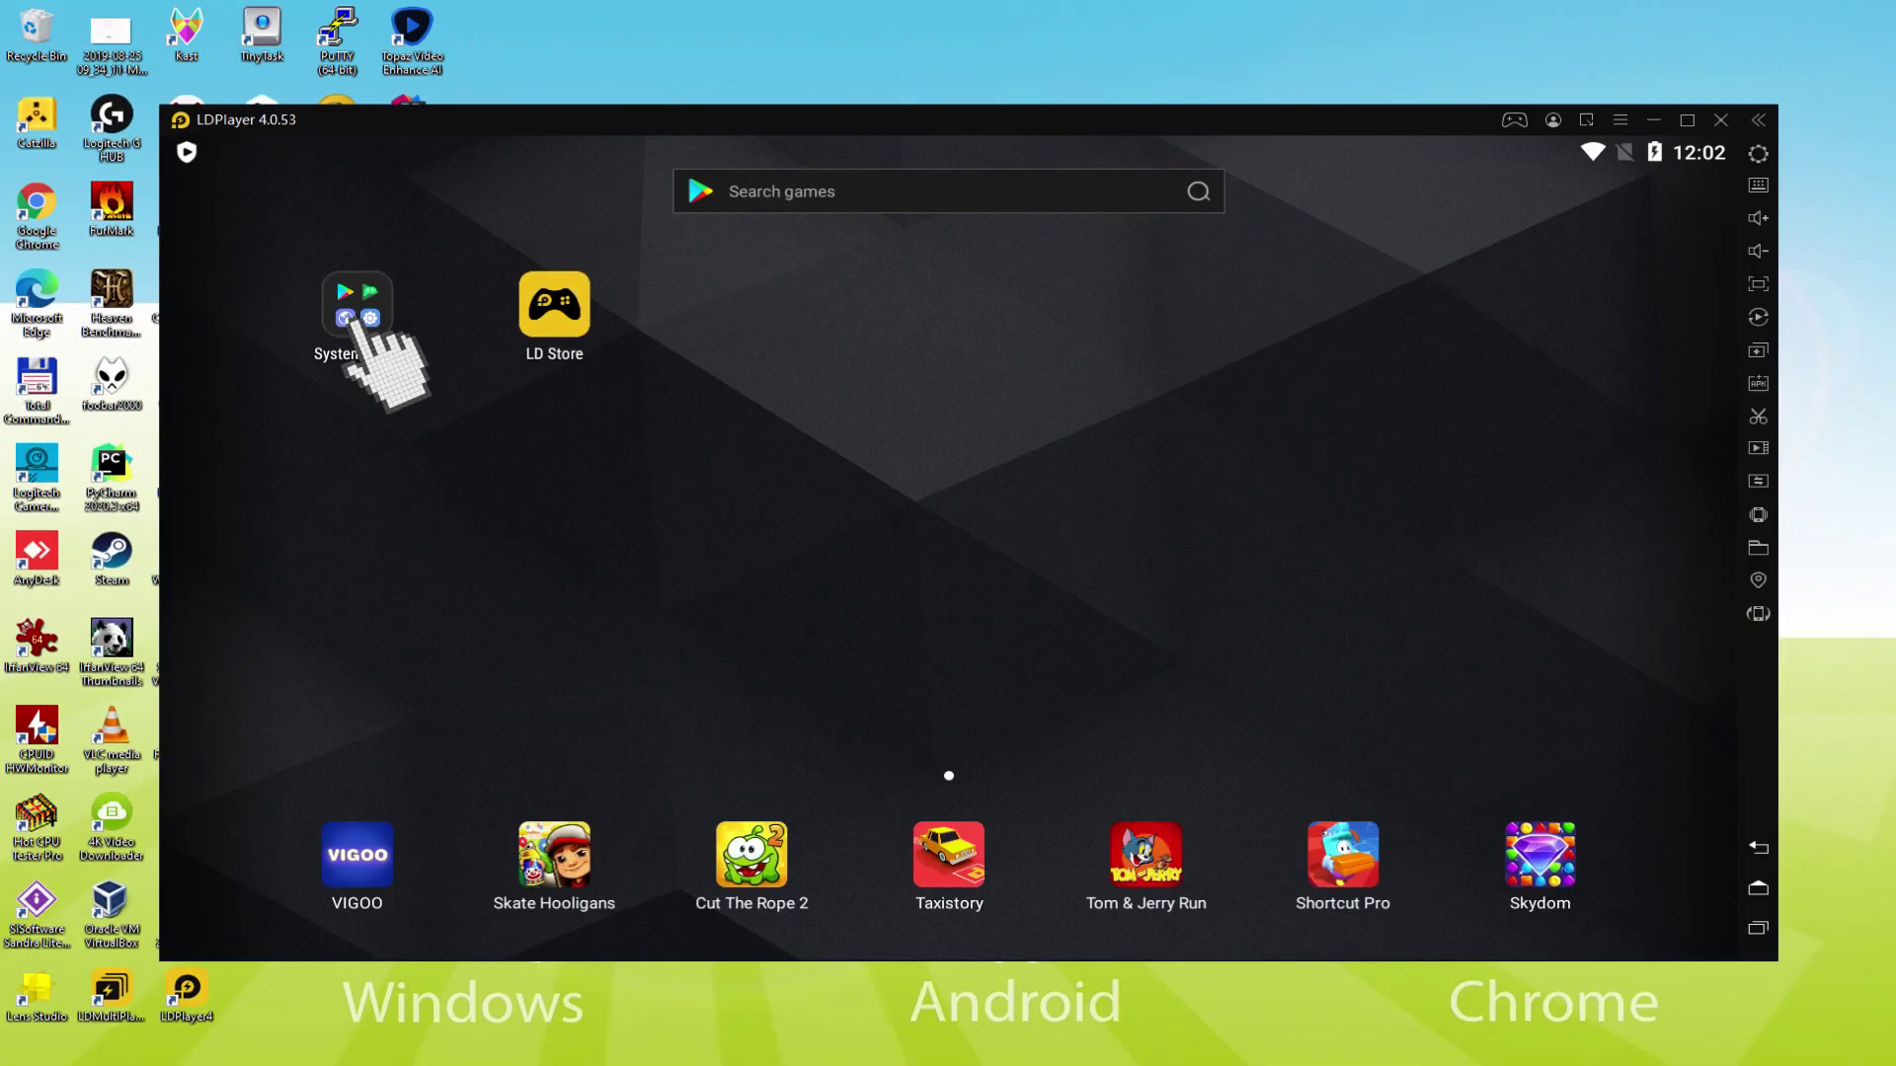
left_click(605, 255)
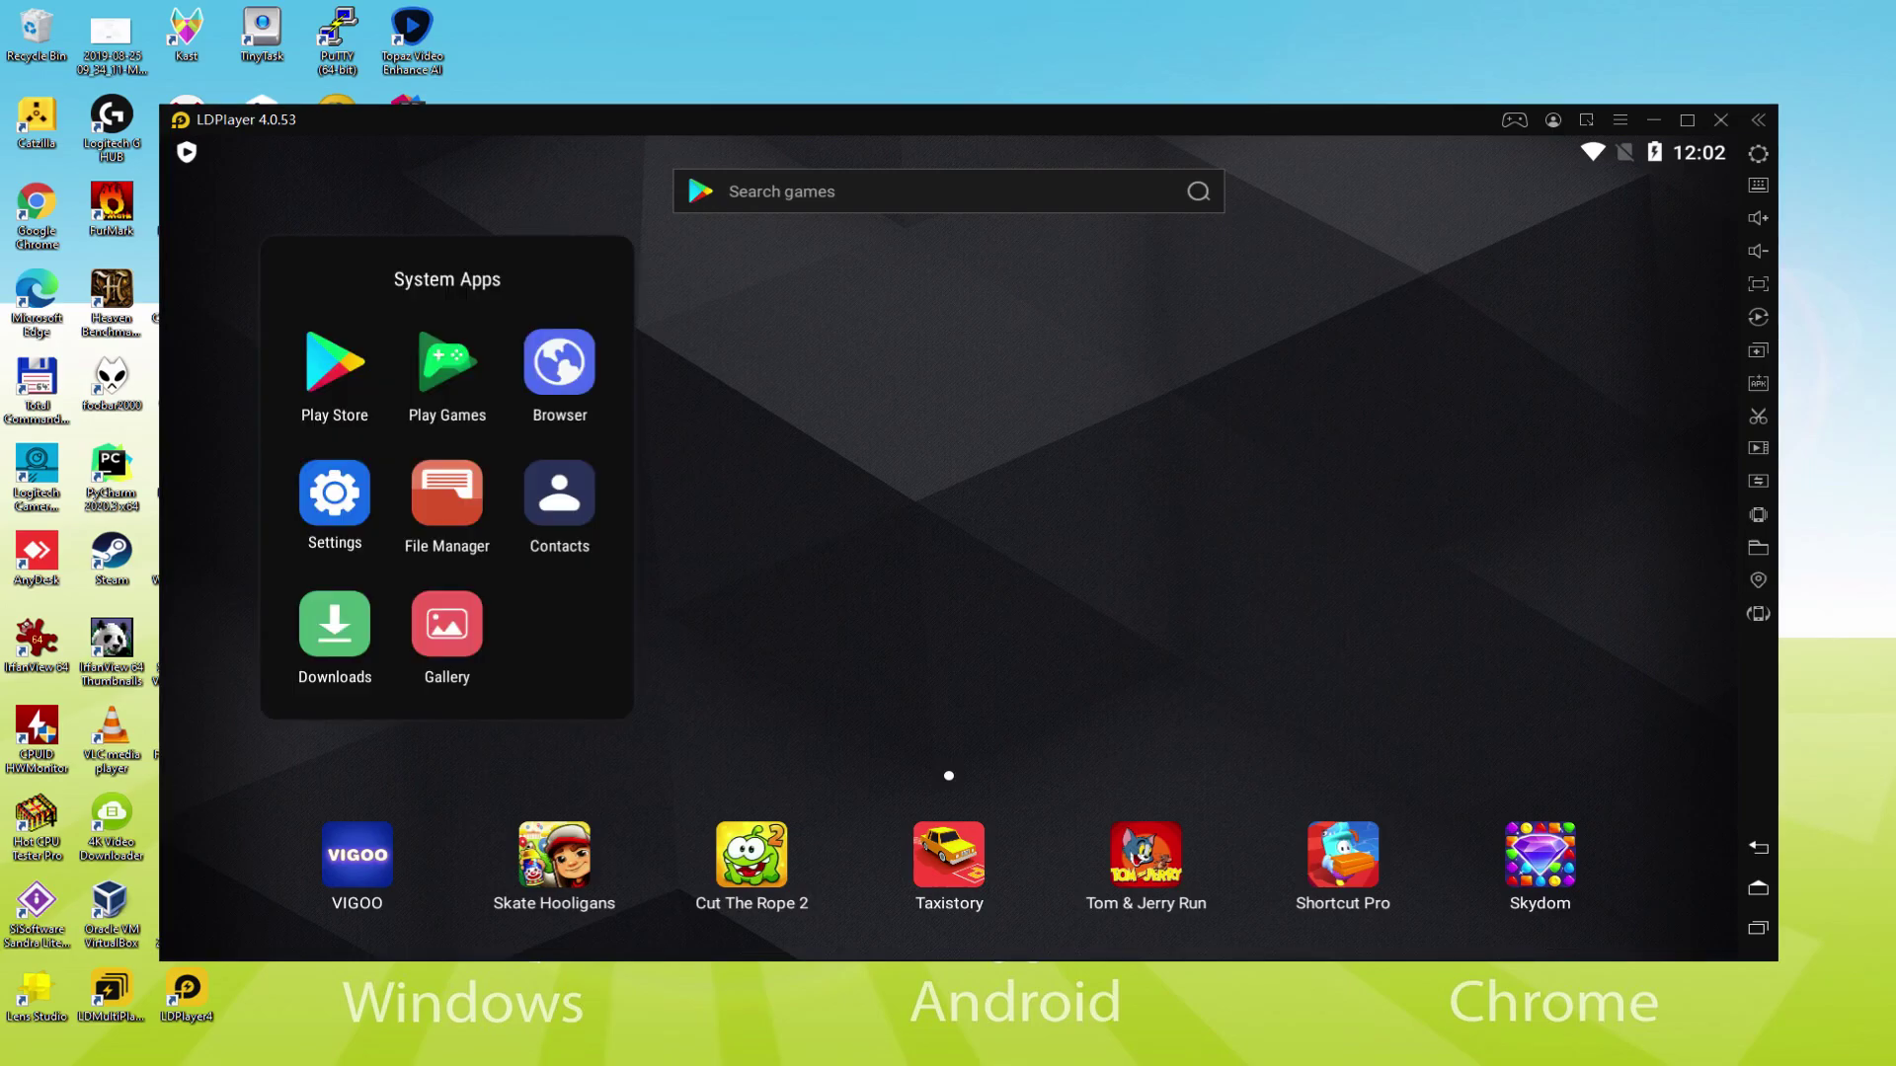
left_click(359, 375)
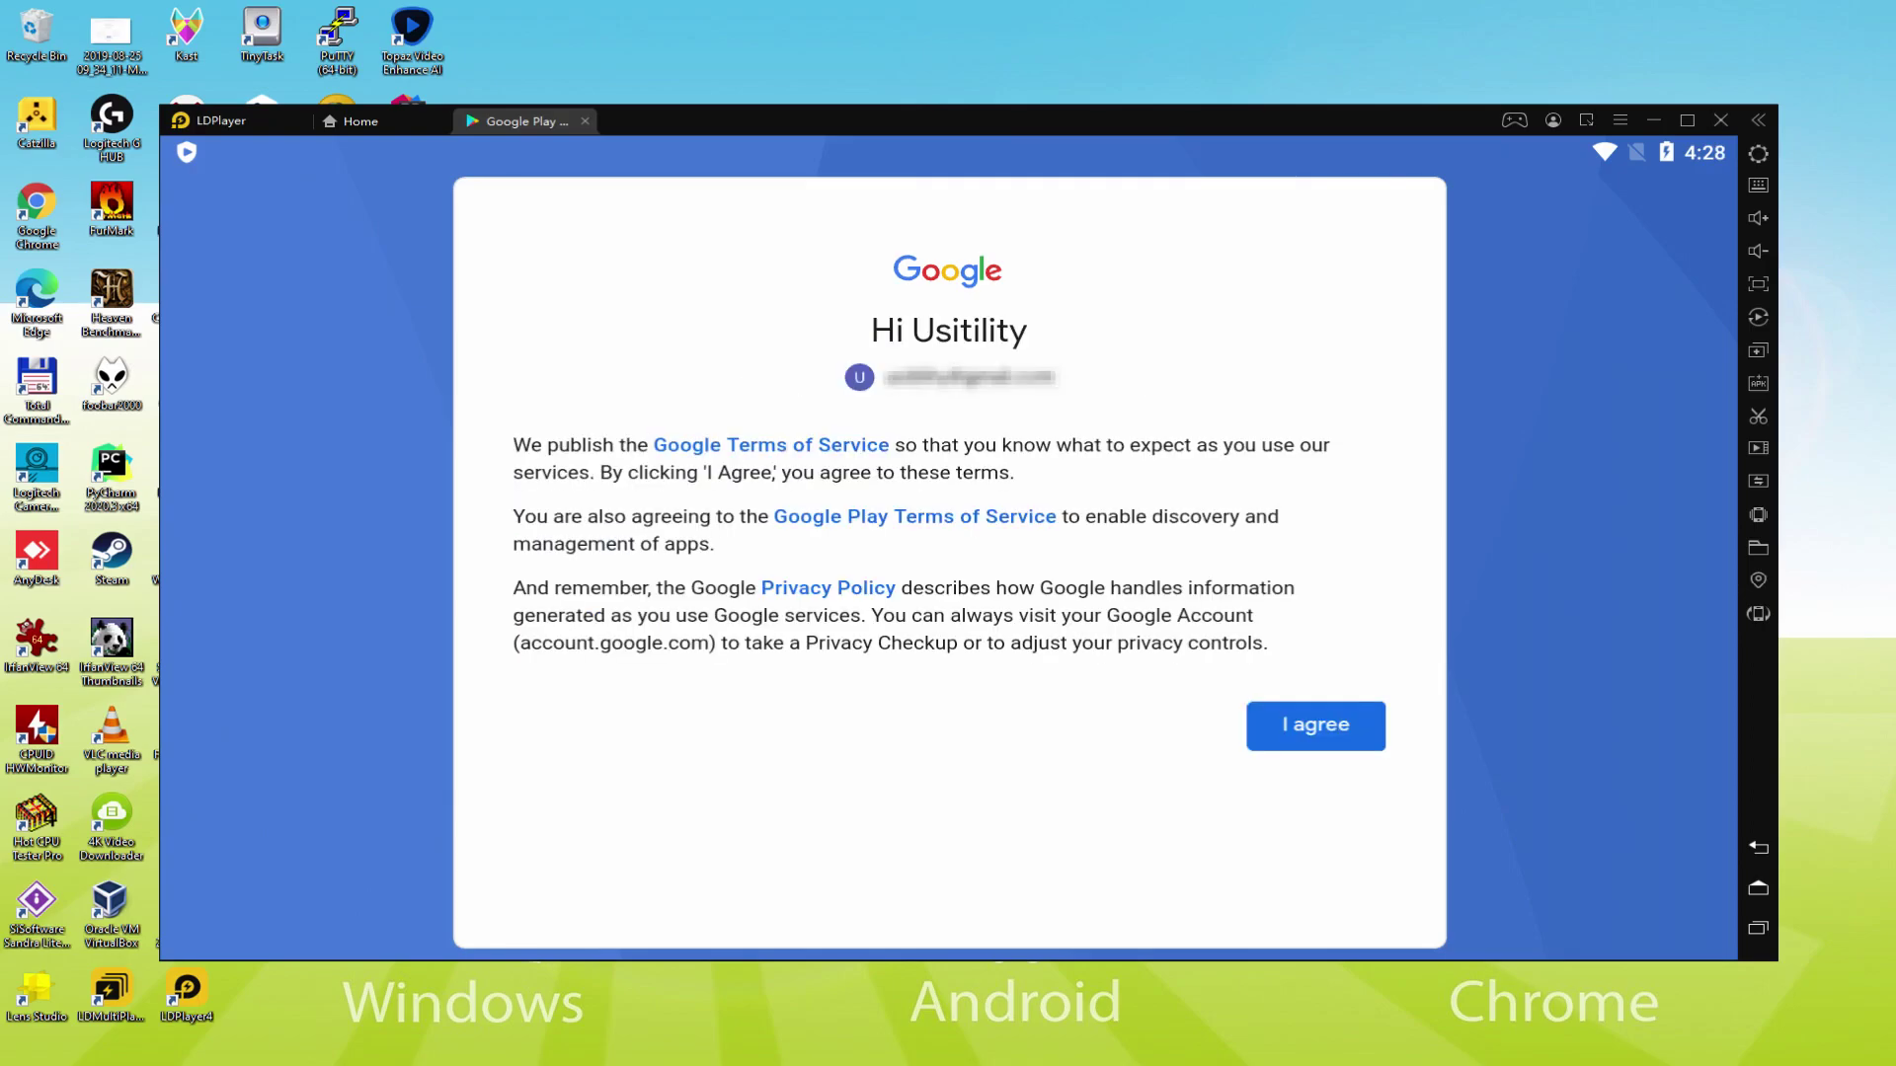
Step: Agree to the Google terms and accept the Google services settings with Back up to Google Drive turned off
left_click(1322, 733)
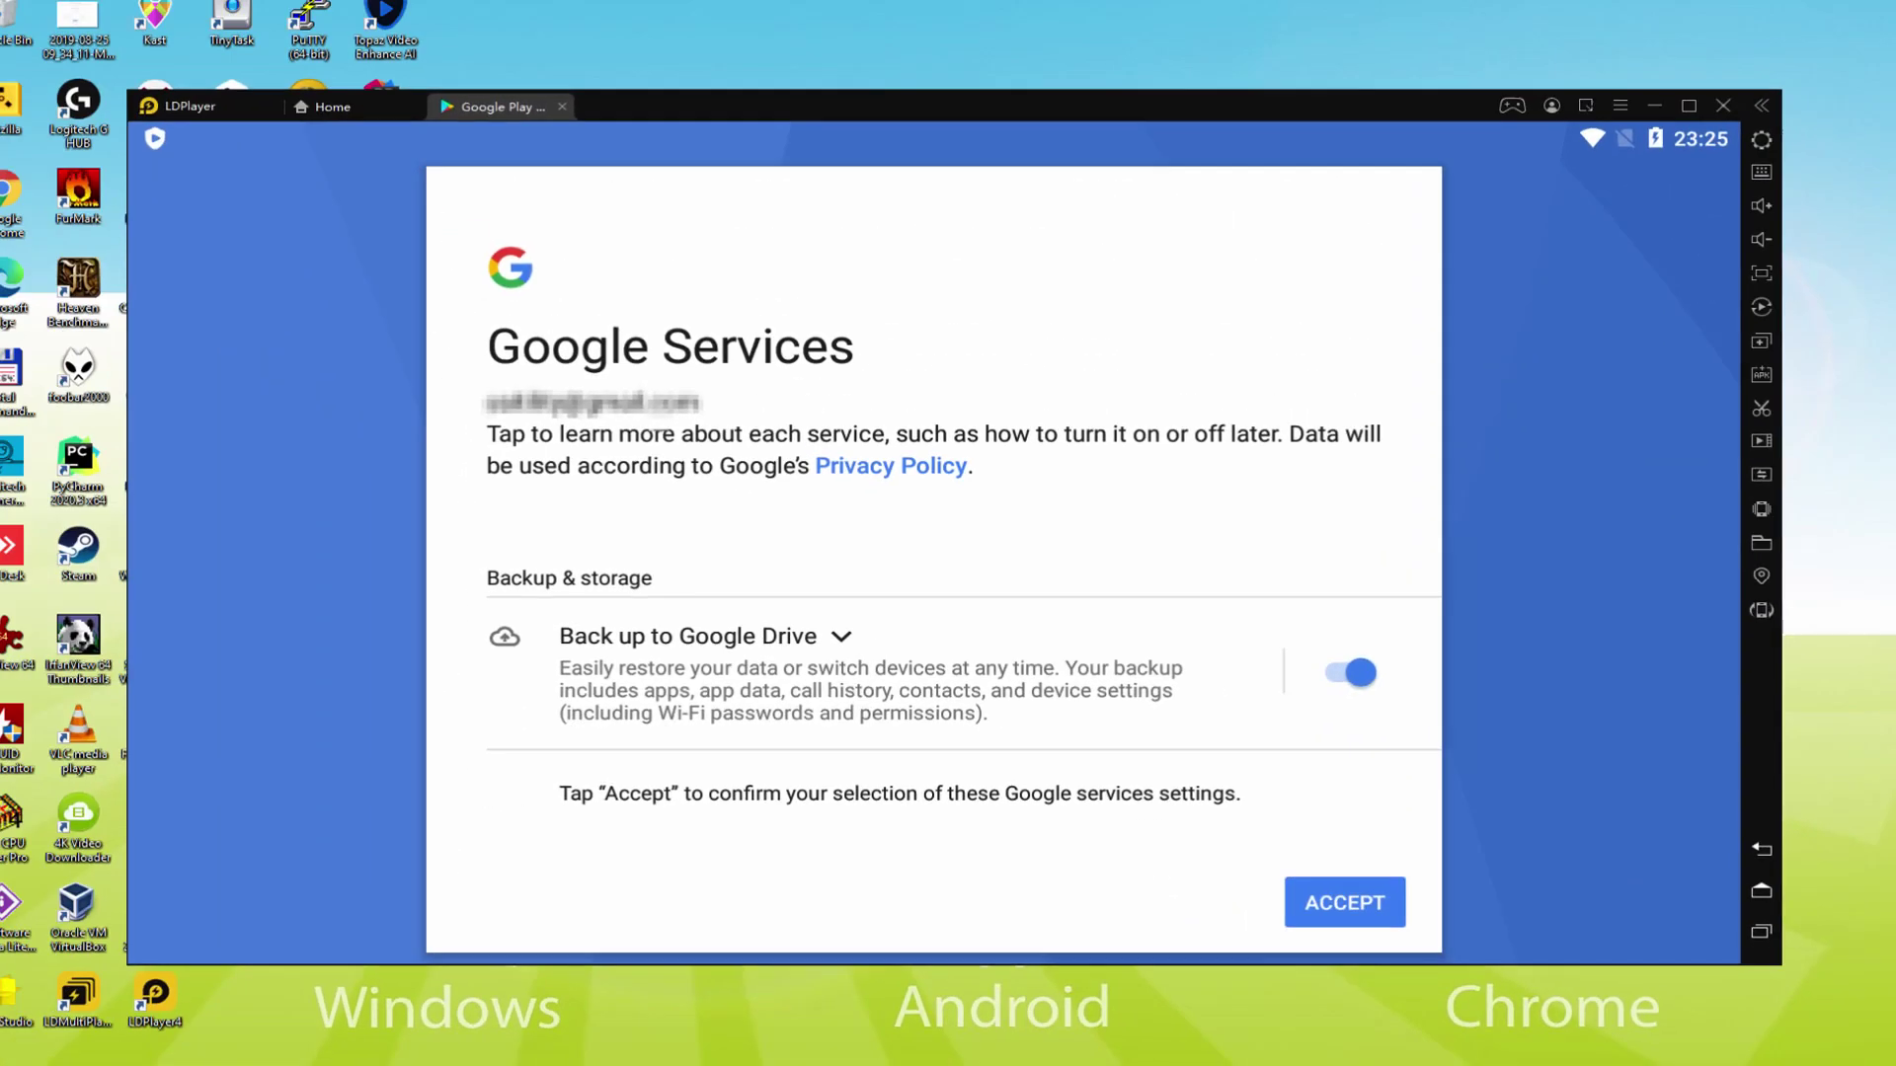
left_click(1355, 673)
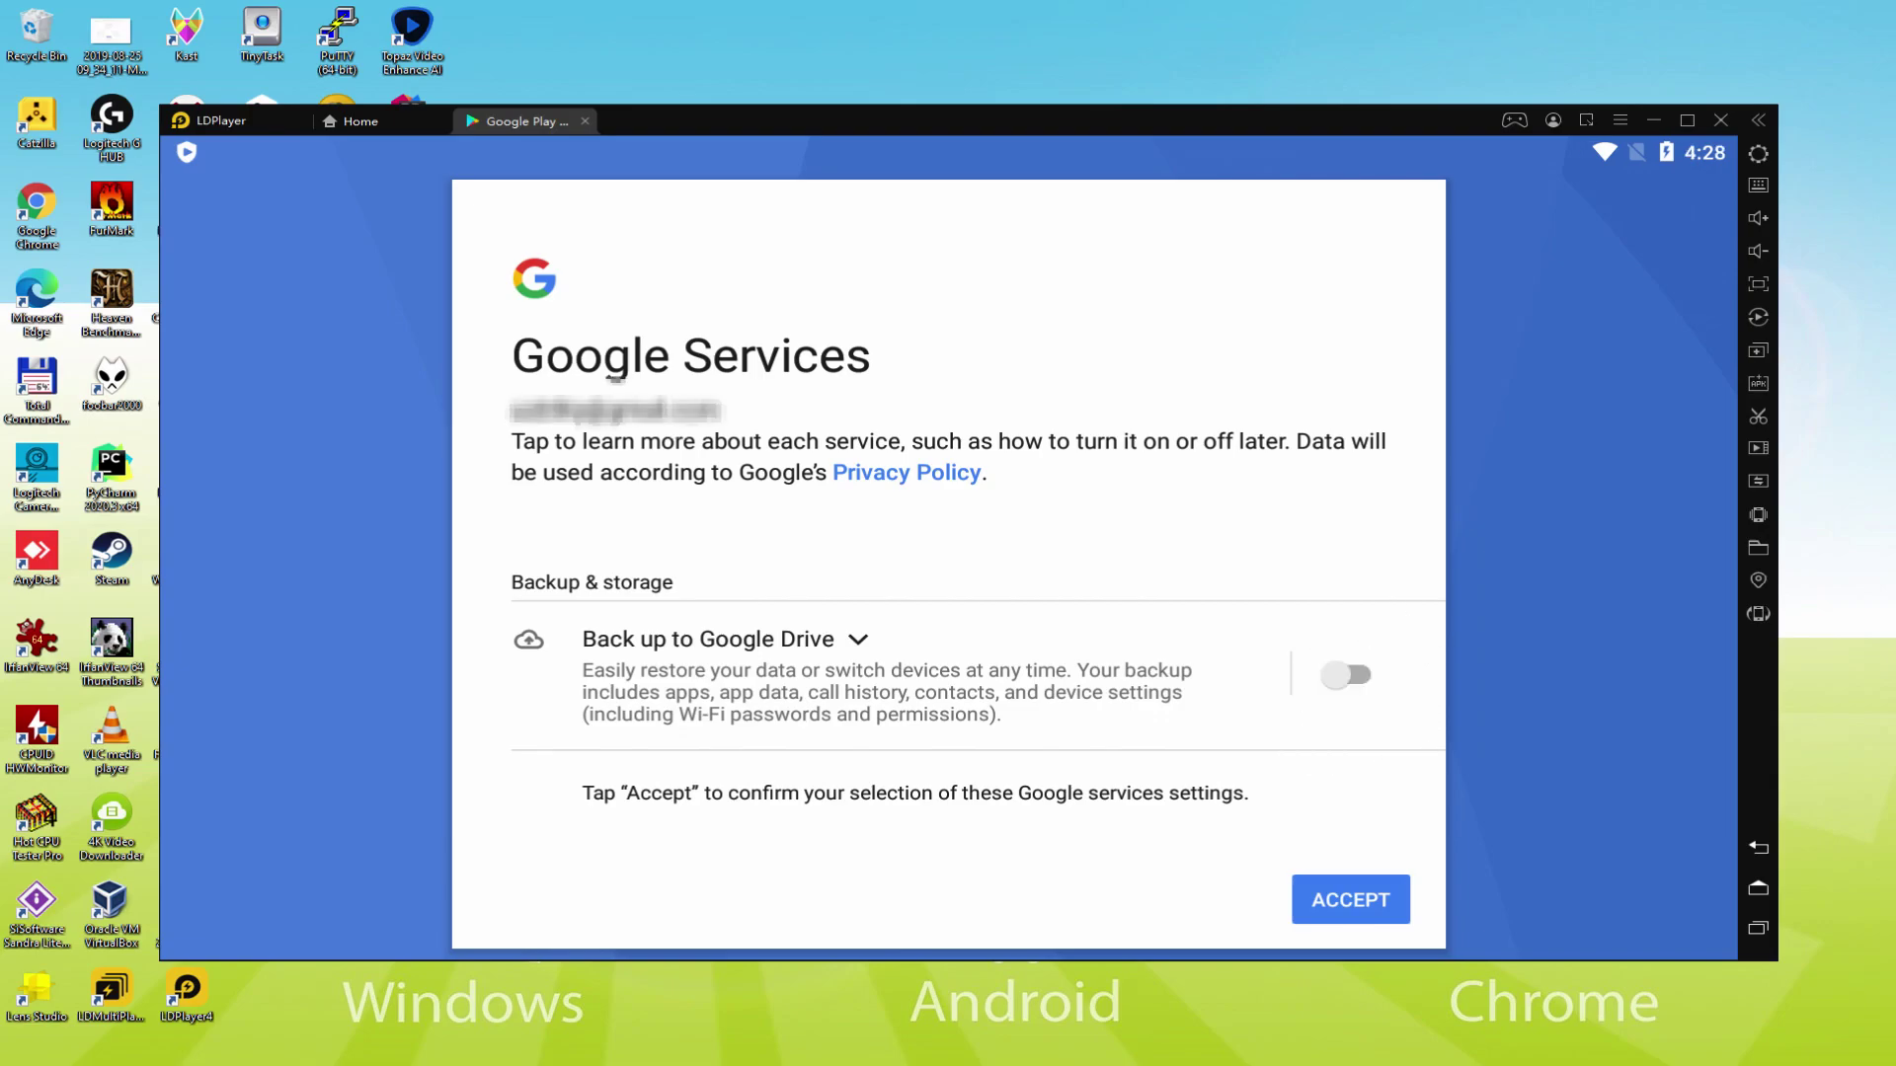
left_click(1349, 903)
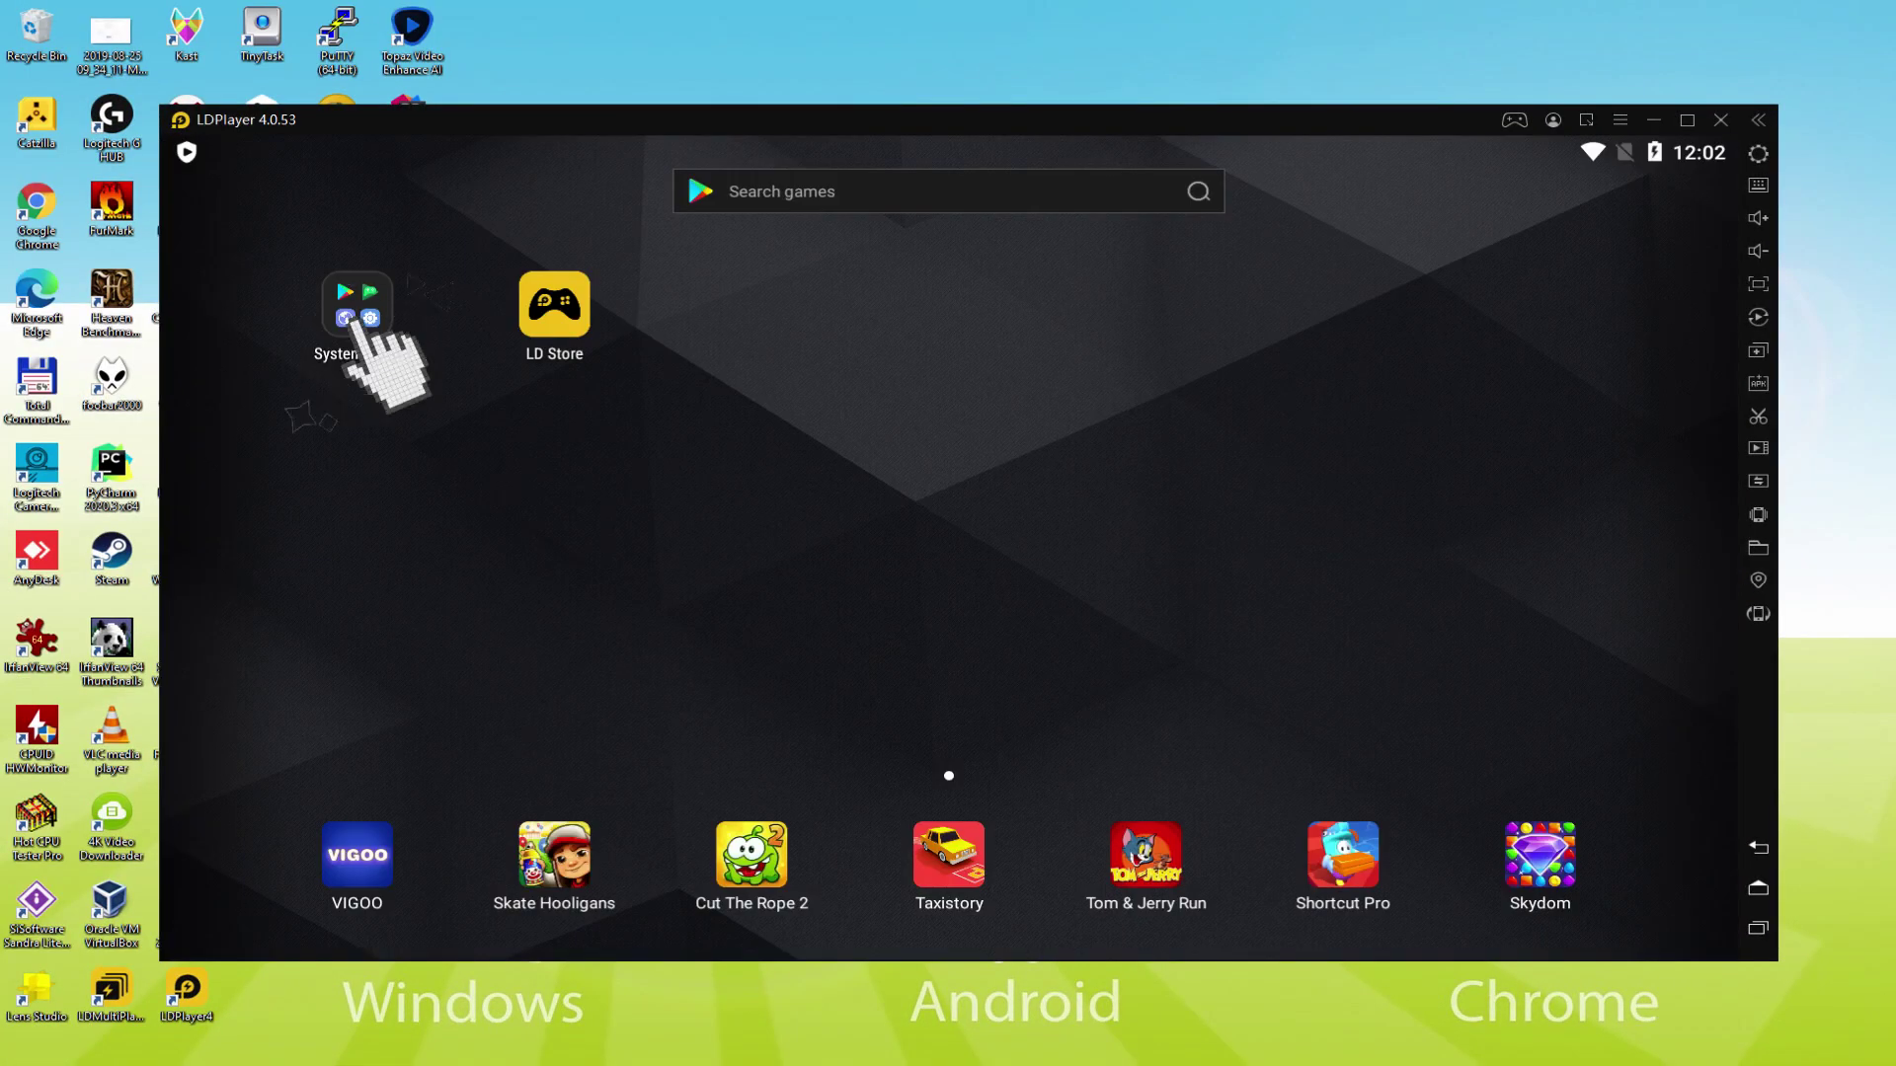
Step: Search Play Store for "hero wars", install Hero Wars – Fantasy Battles, and return to the emulator's home screen
left_click(359, 326)
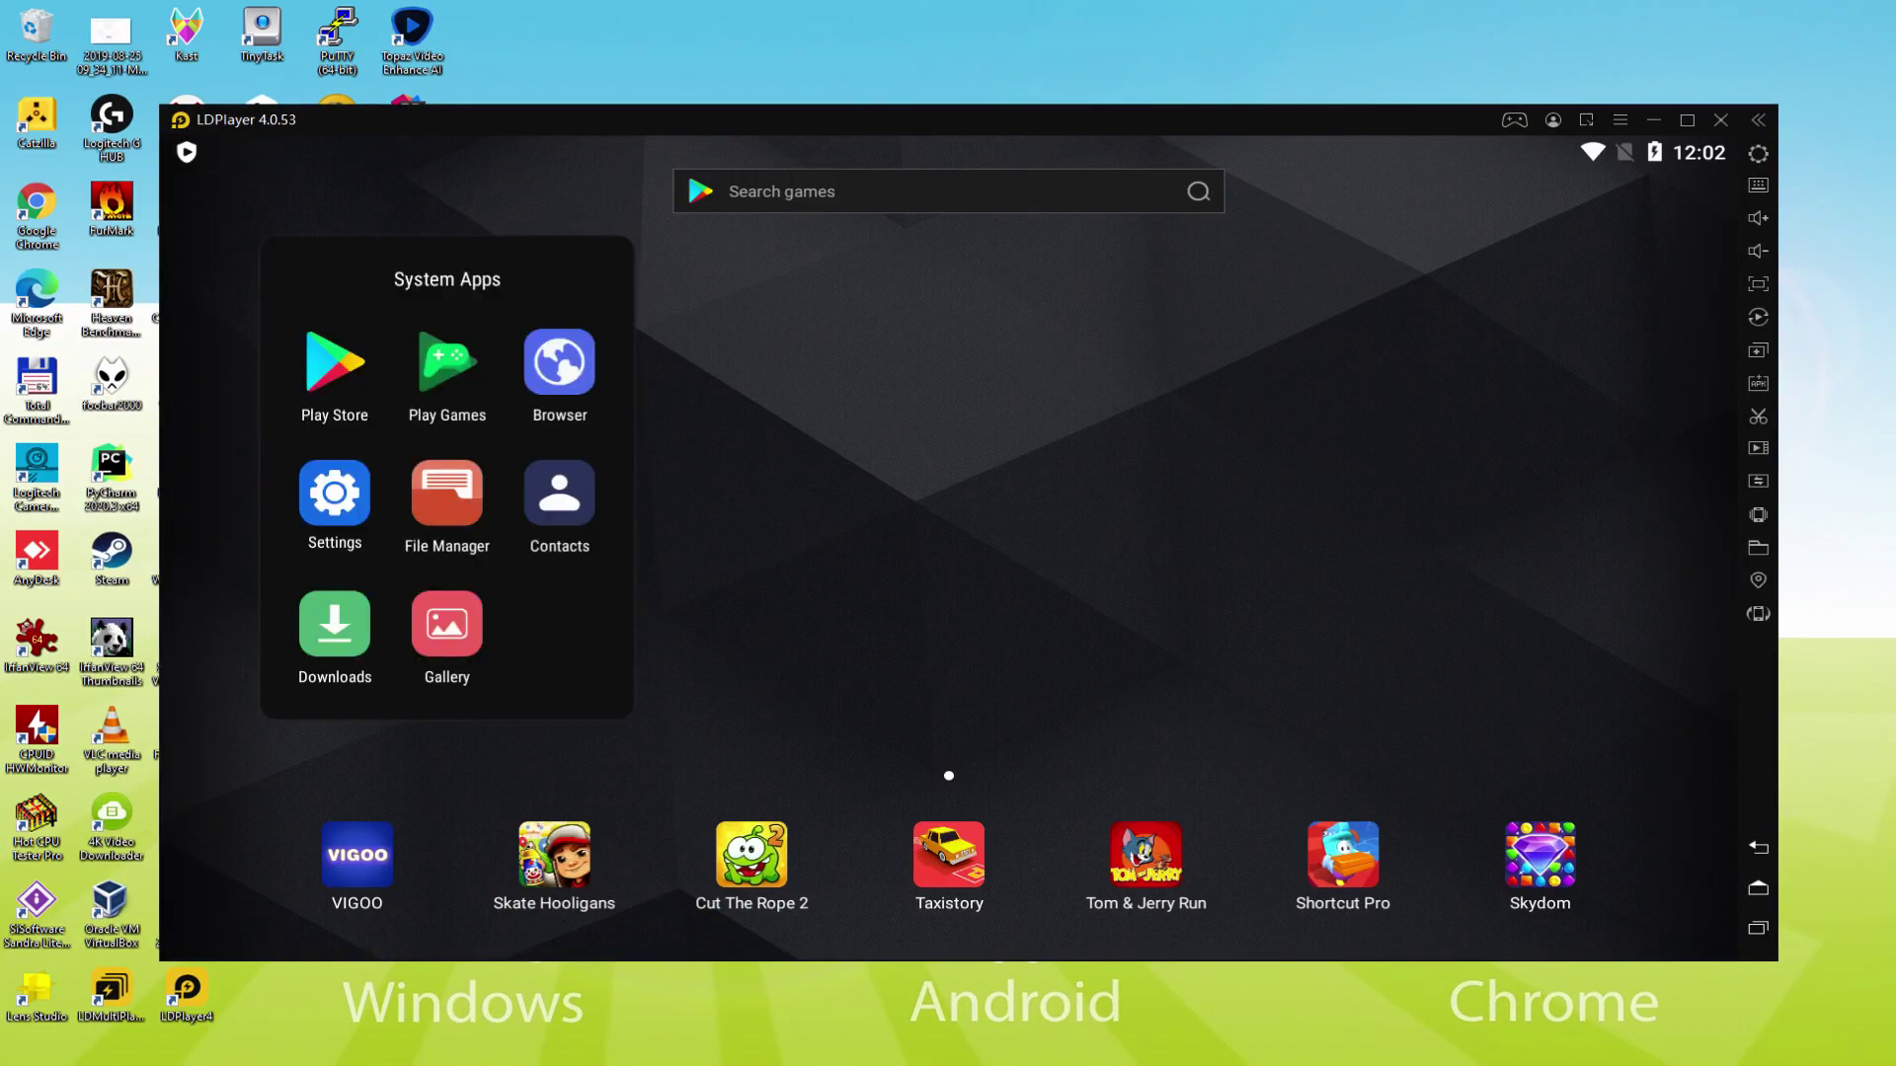
left_click(334, 357)
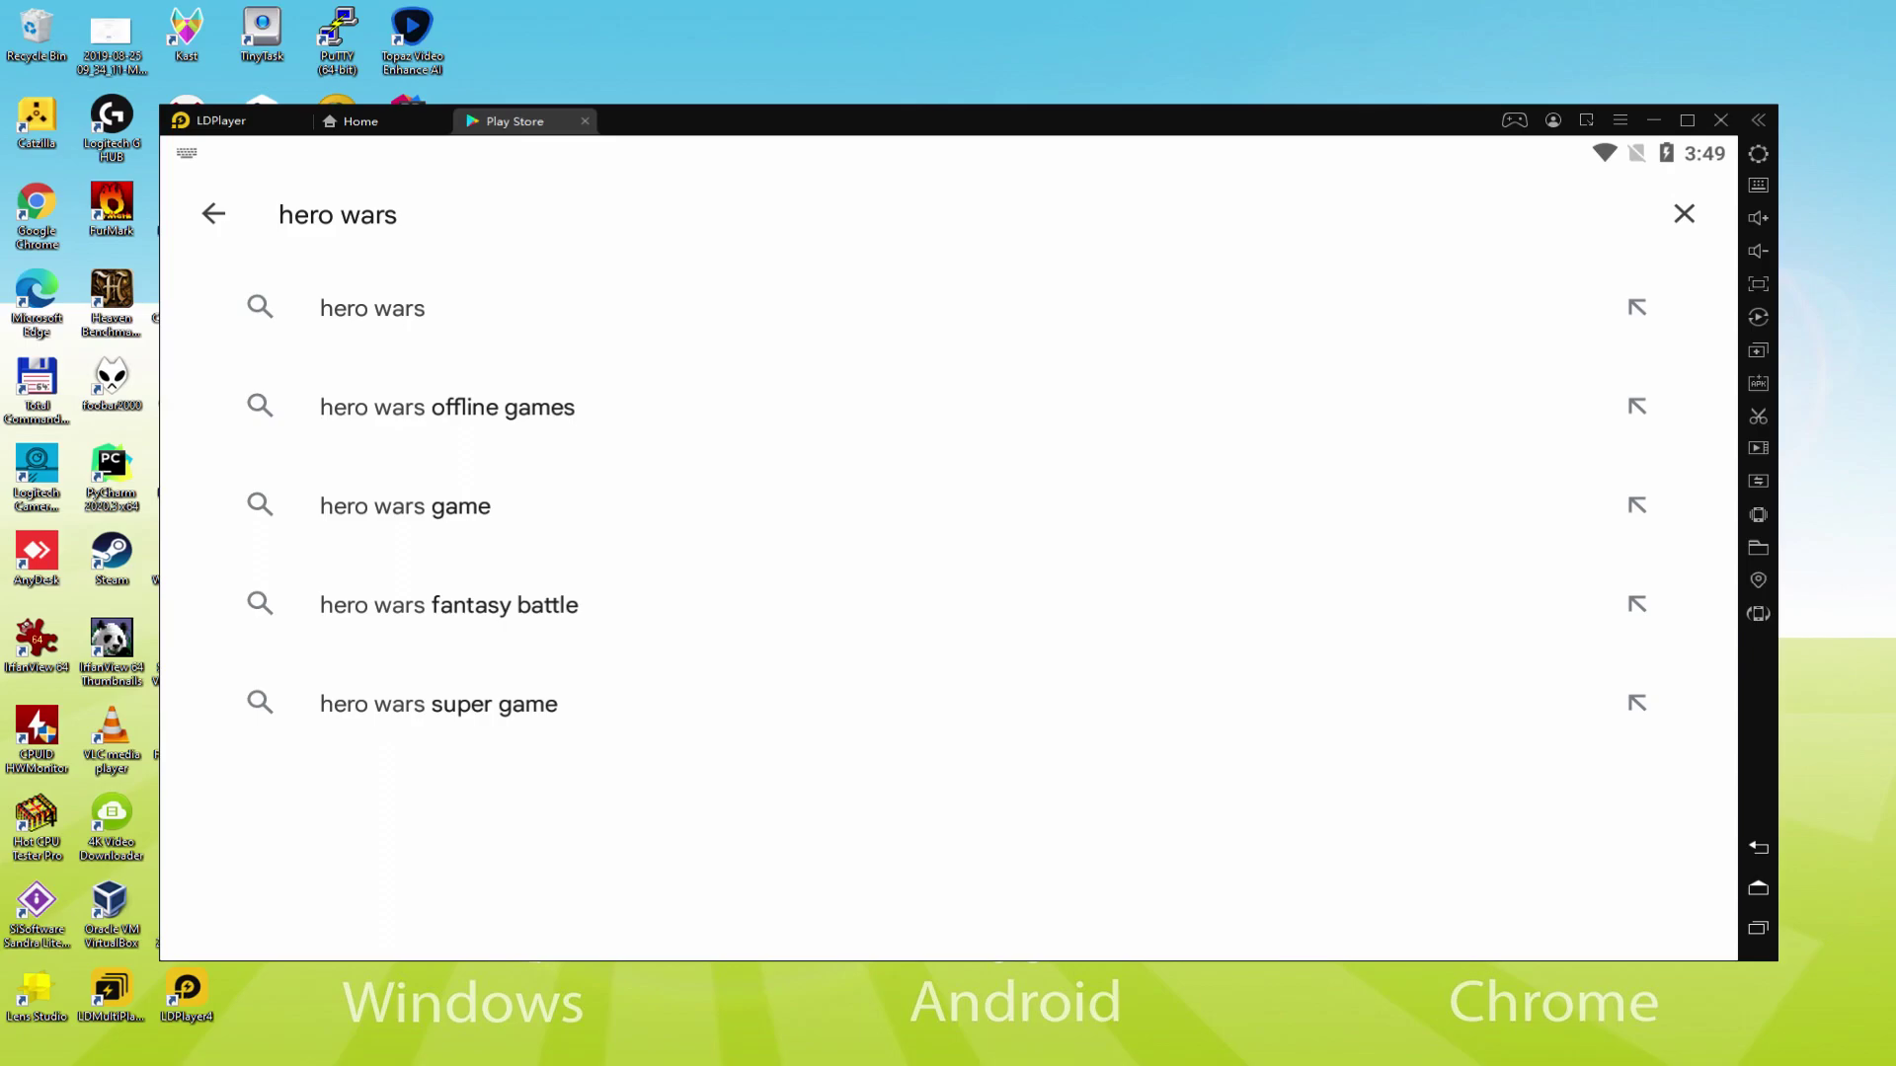
left_click(395, 301)
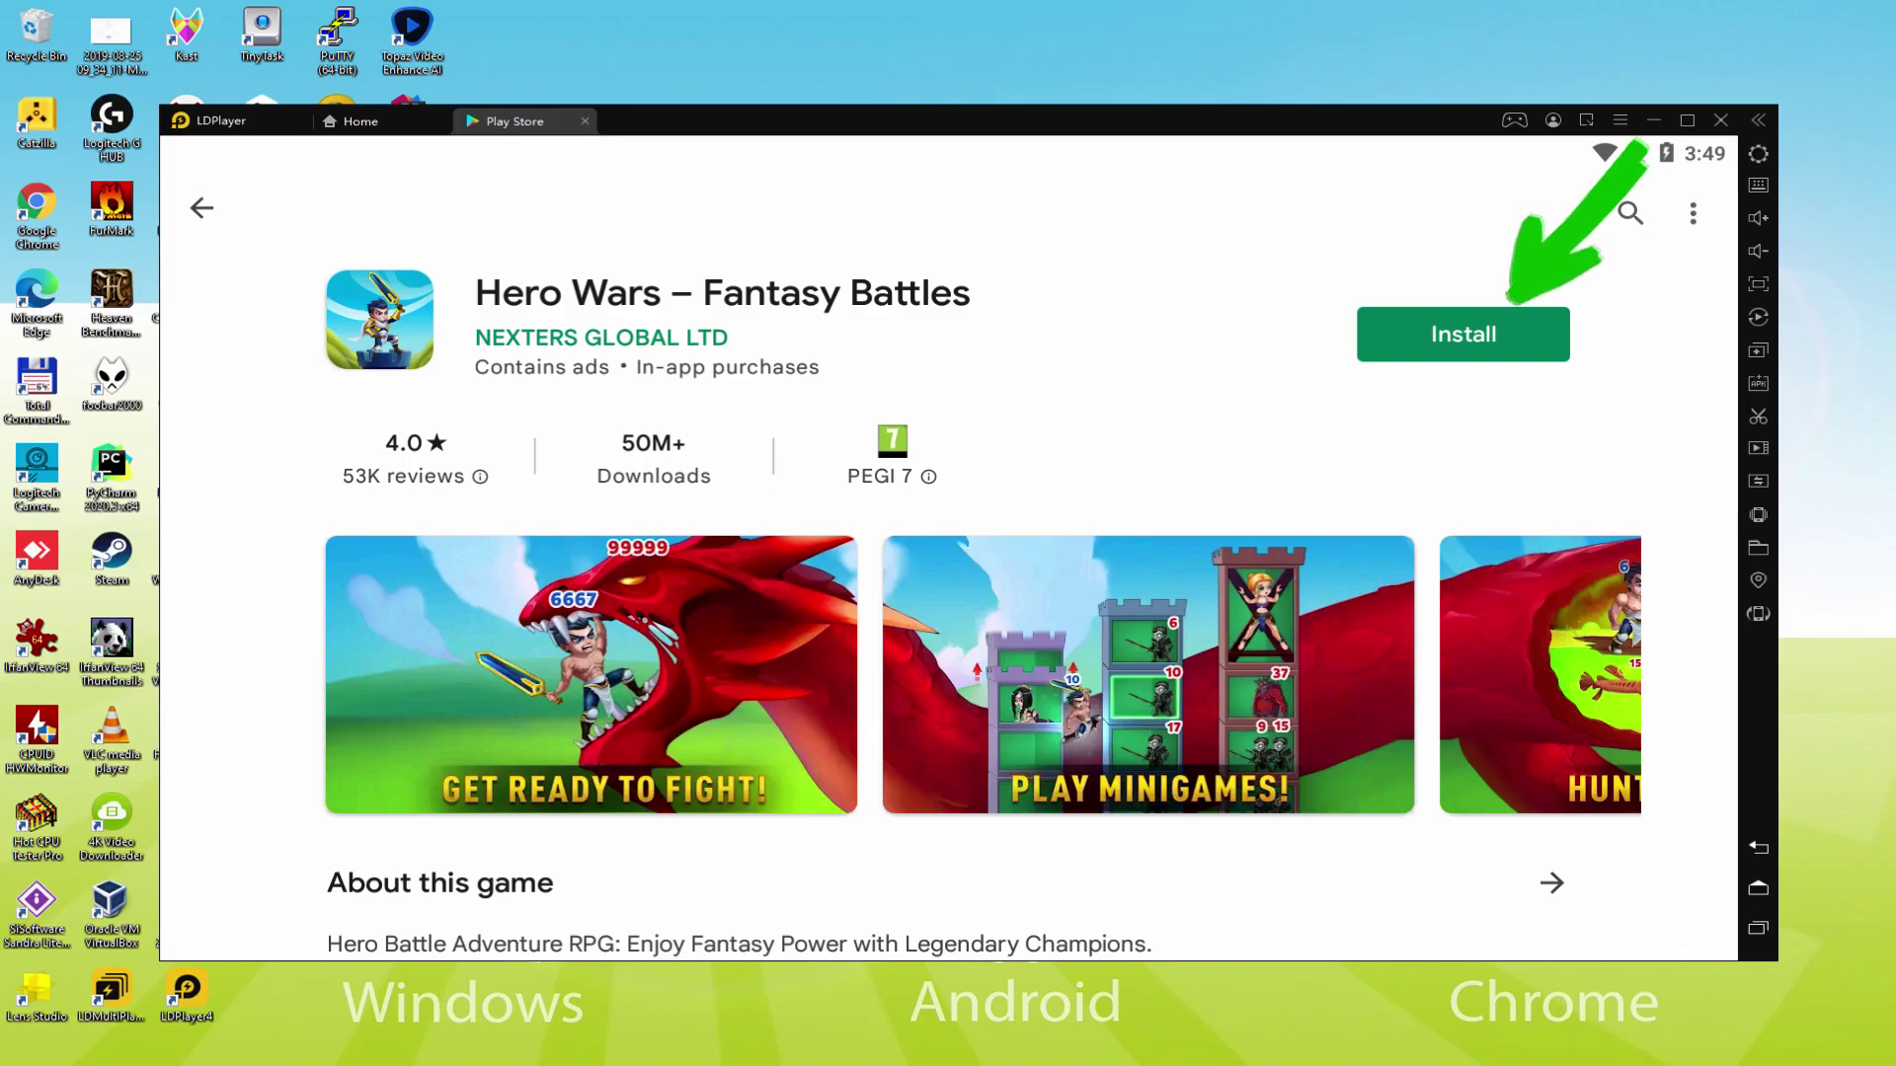
left_click(1518, 338)
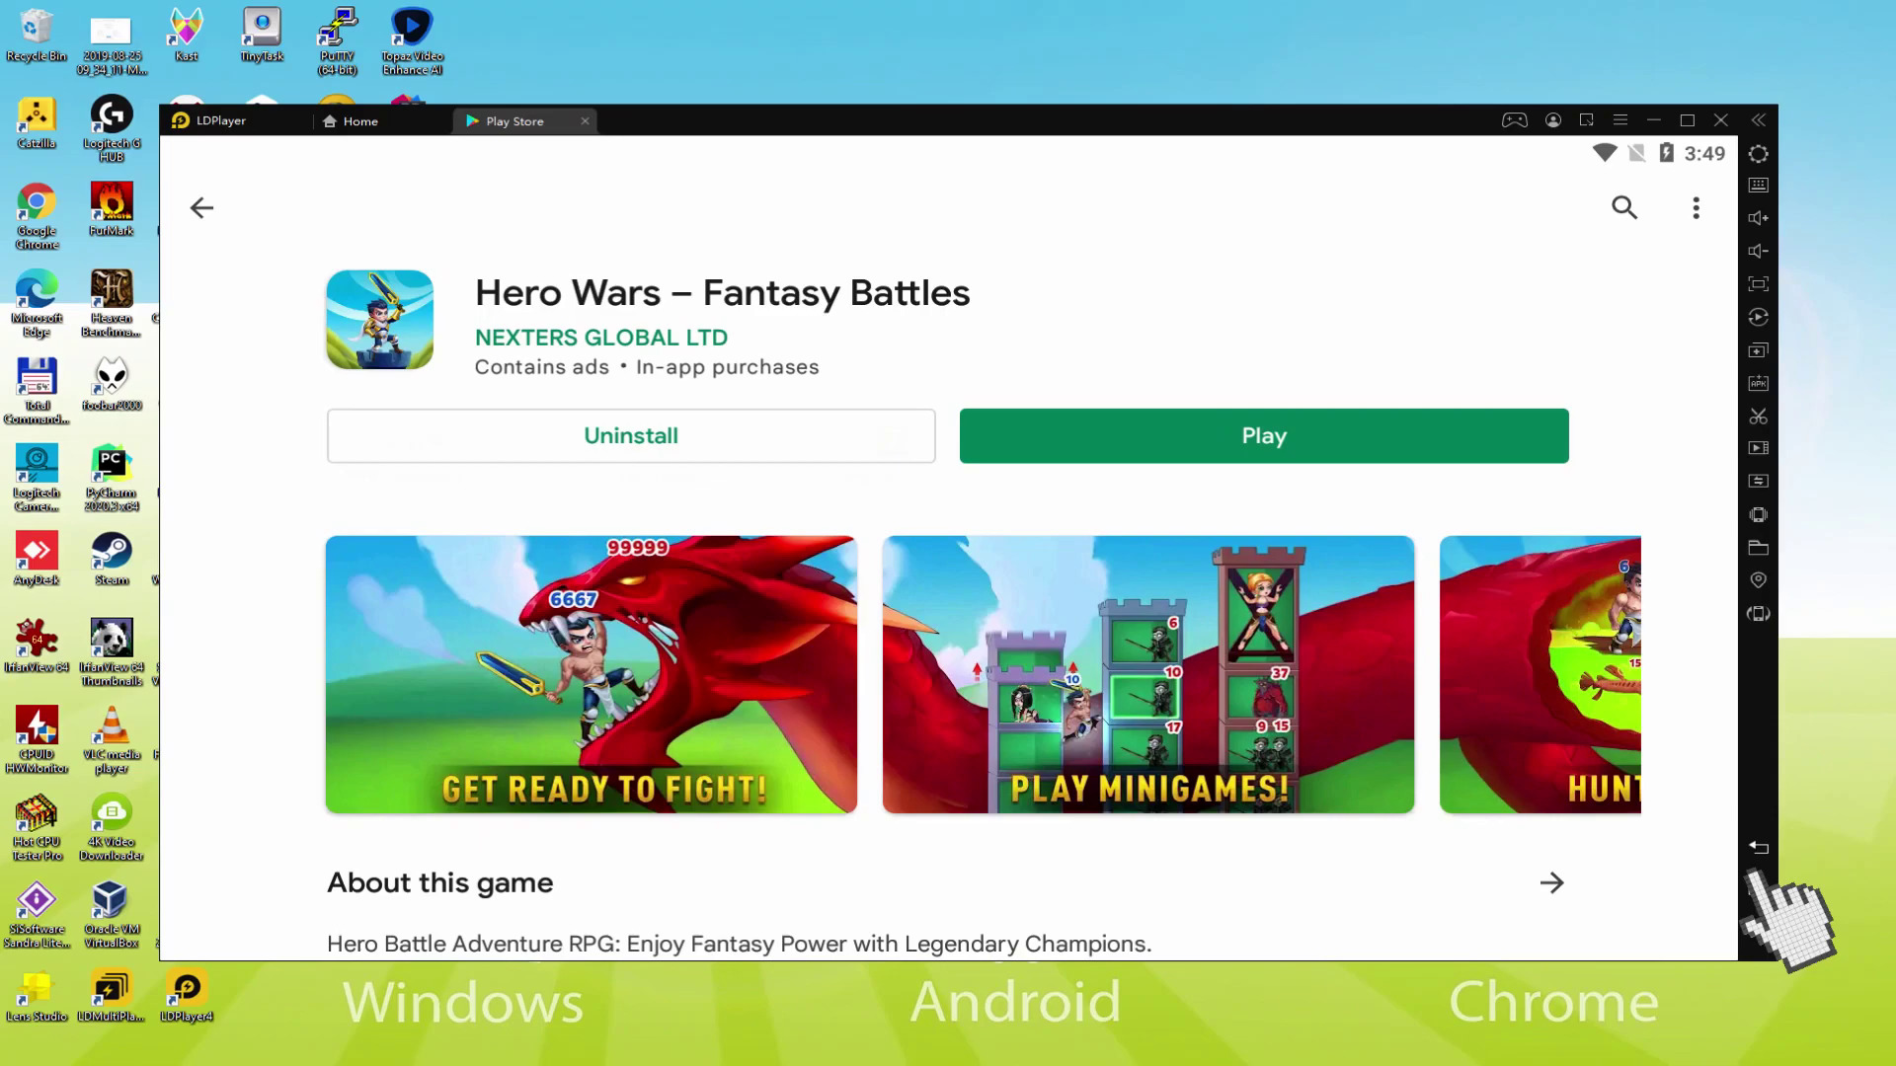
left_click(1757, 869)
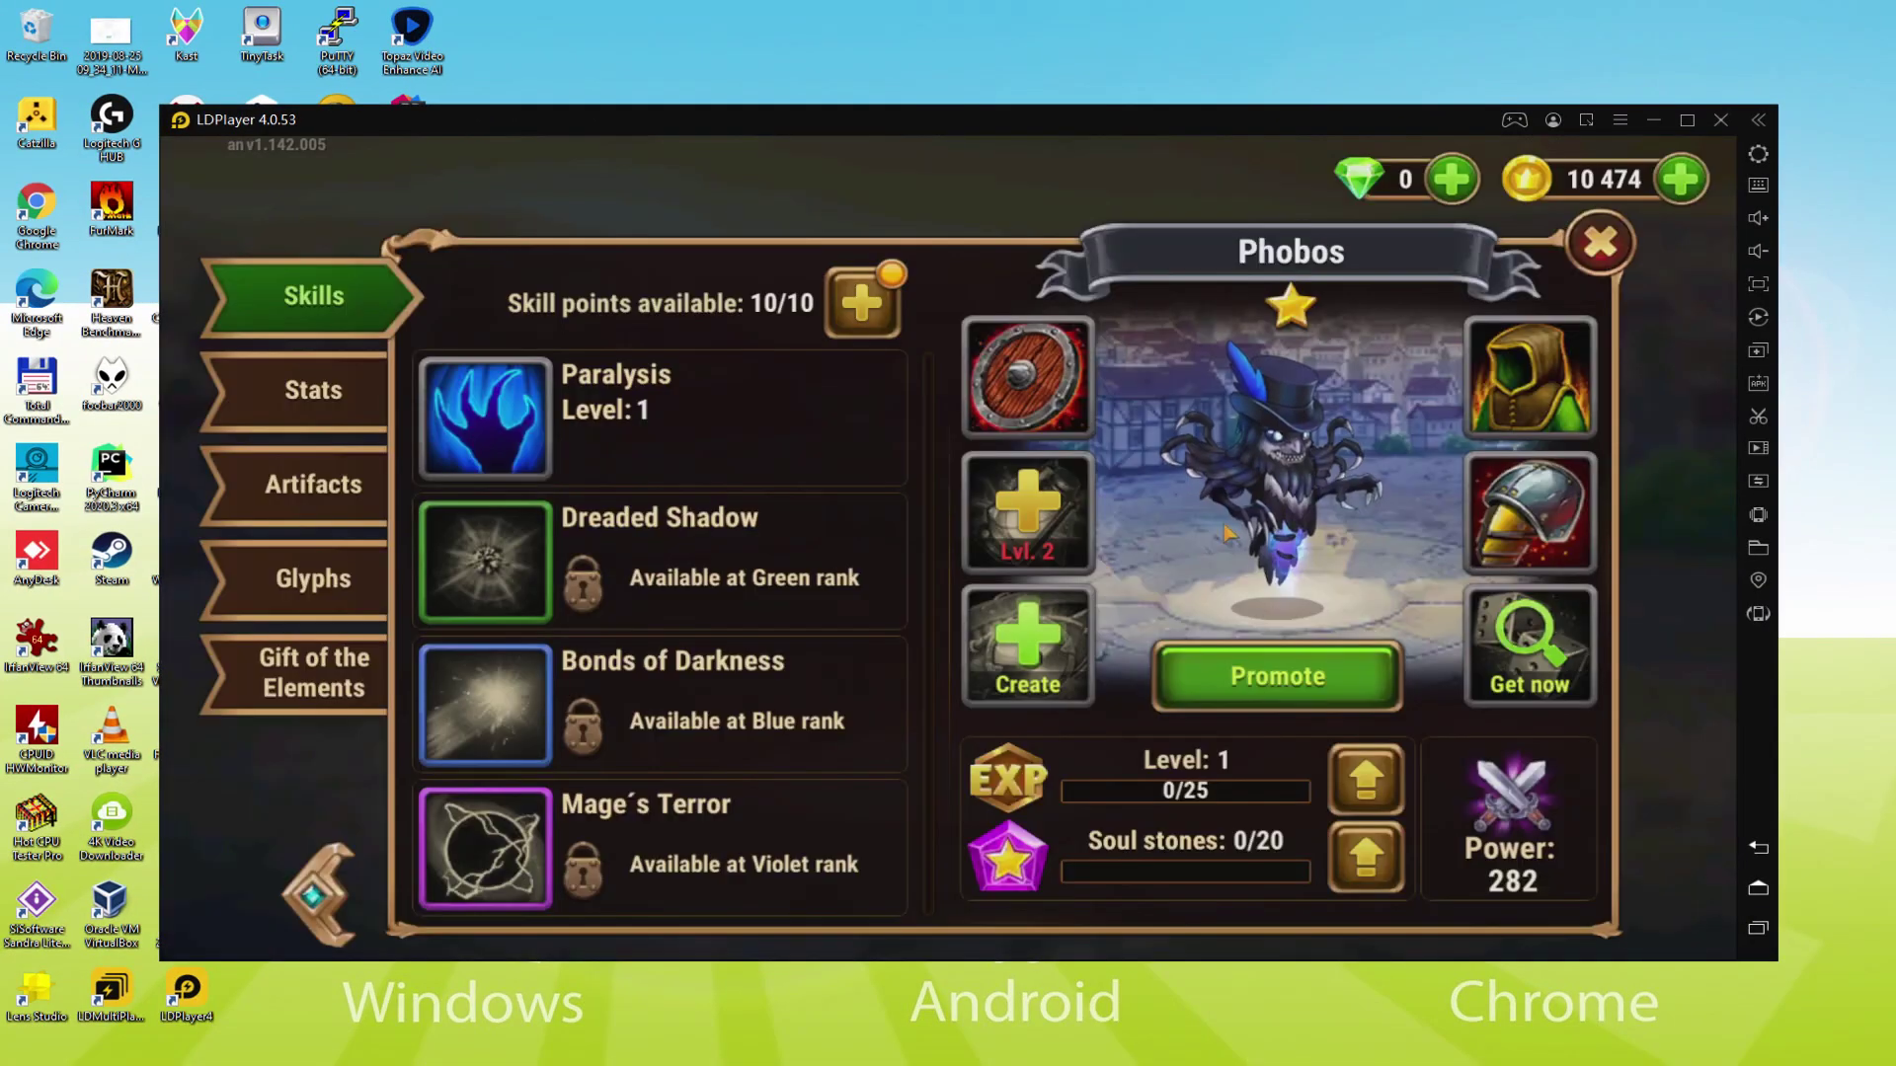
Step: Close the Phobos hero screen, try to open another Heroic Chest for 200 emeralds, and return to the city
left_click(1600, 243)
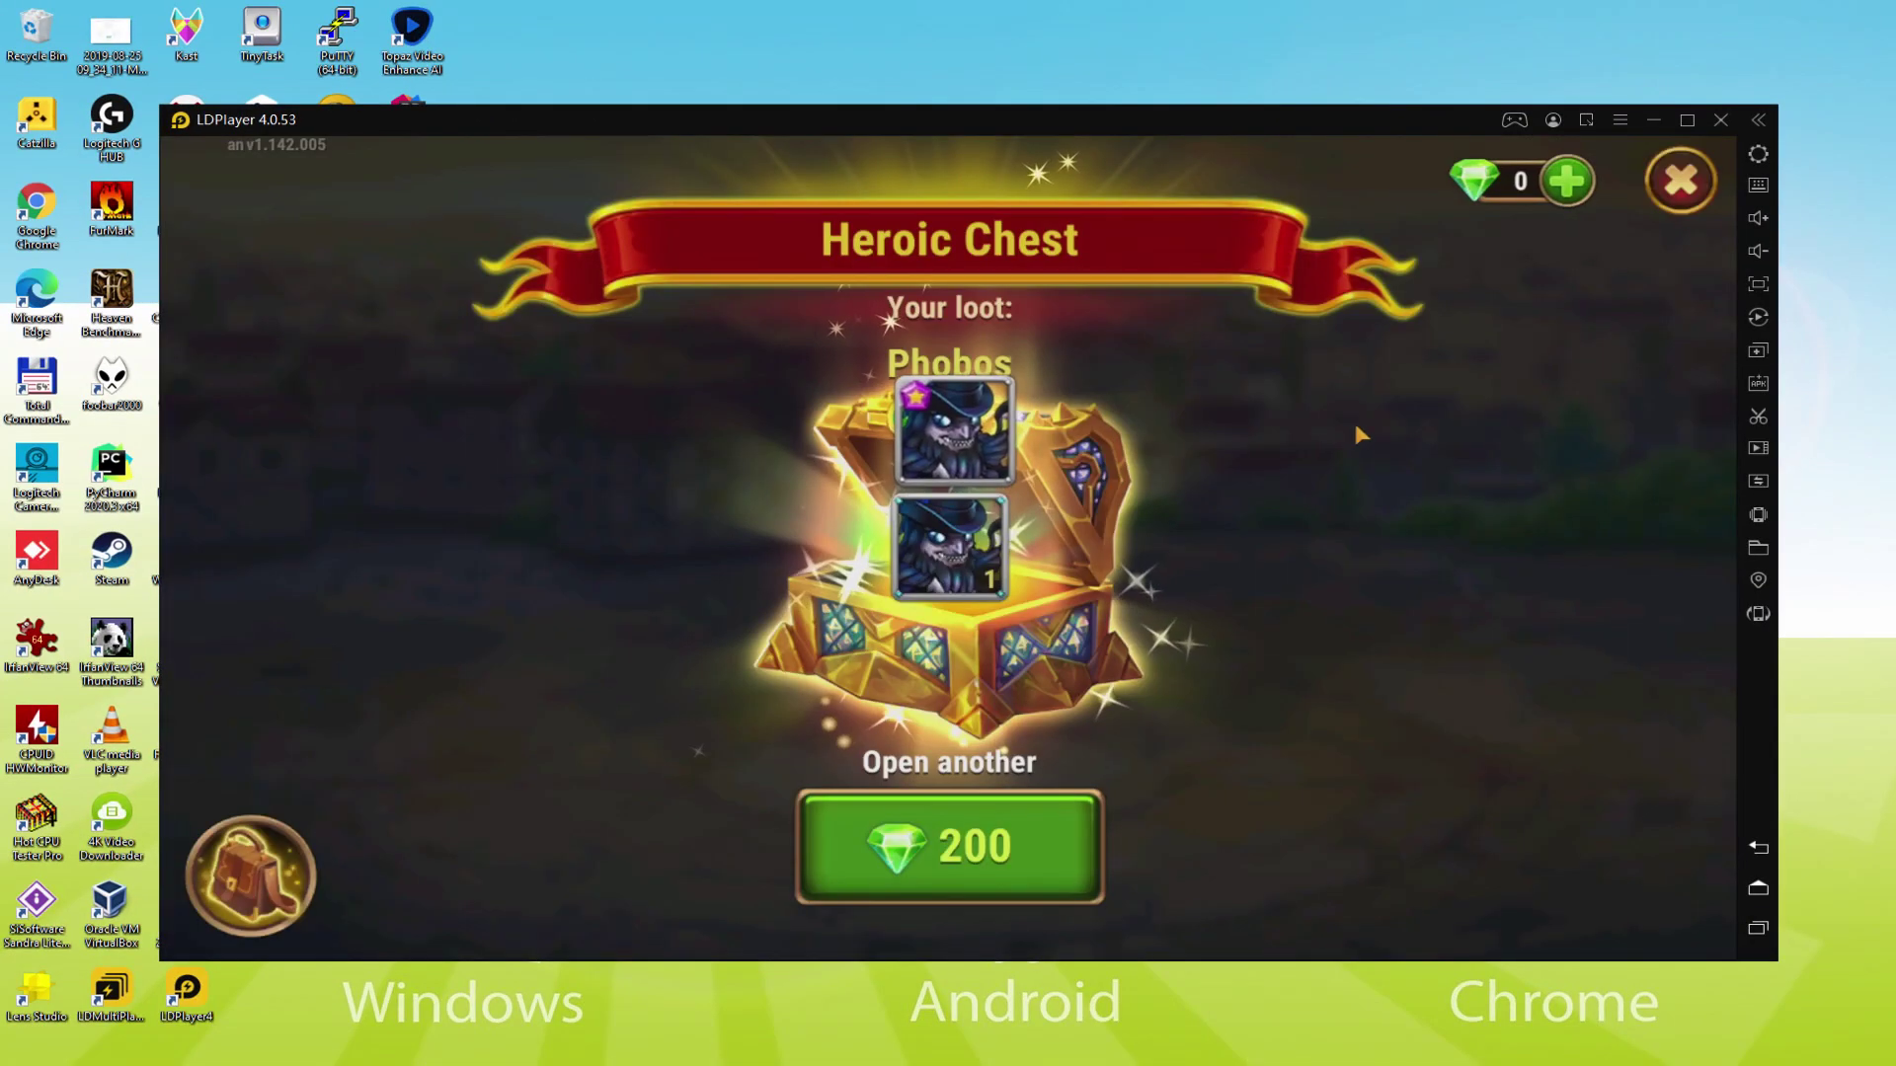
left_click(1025, 830)
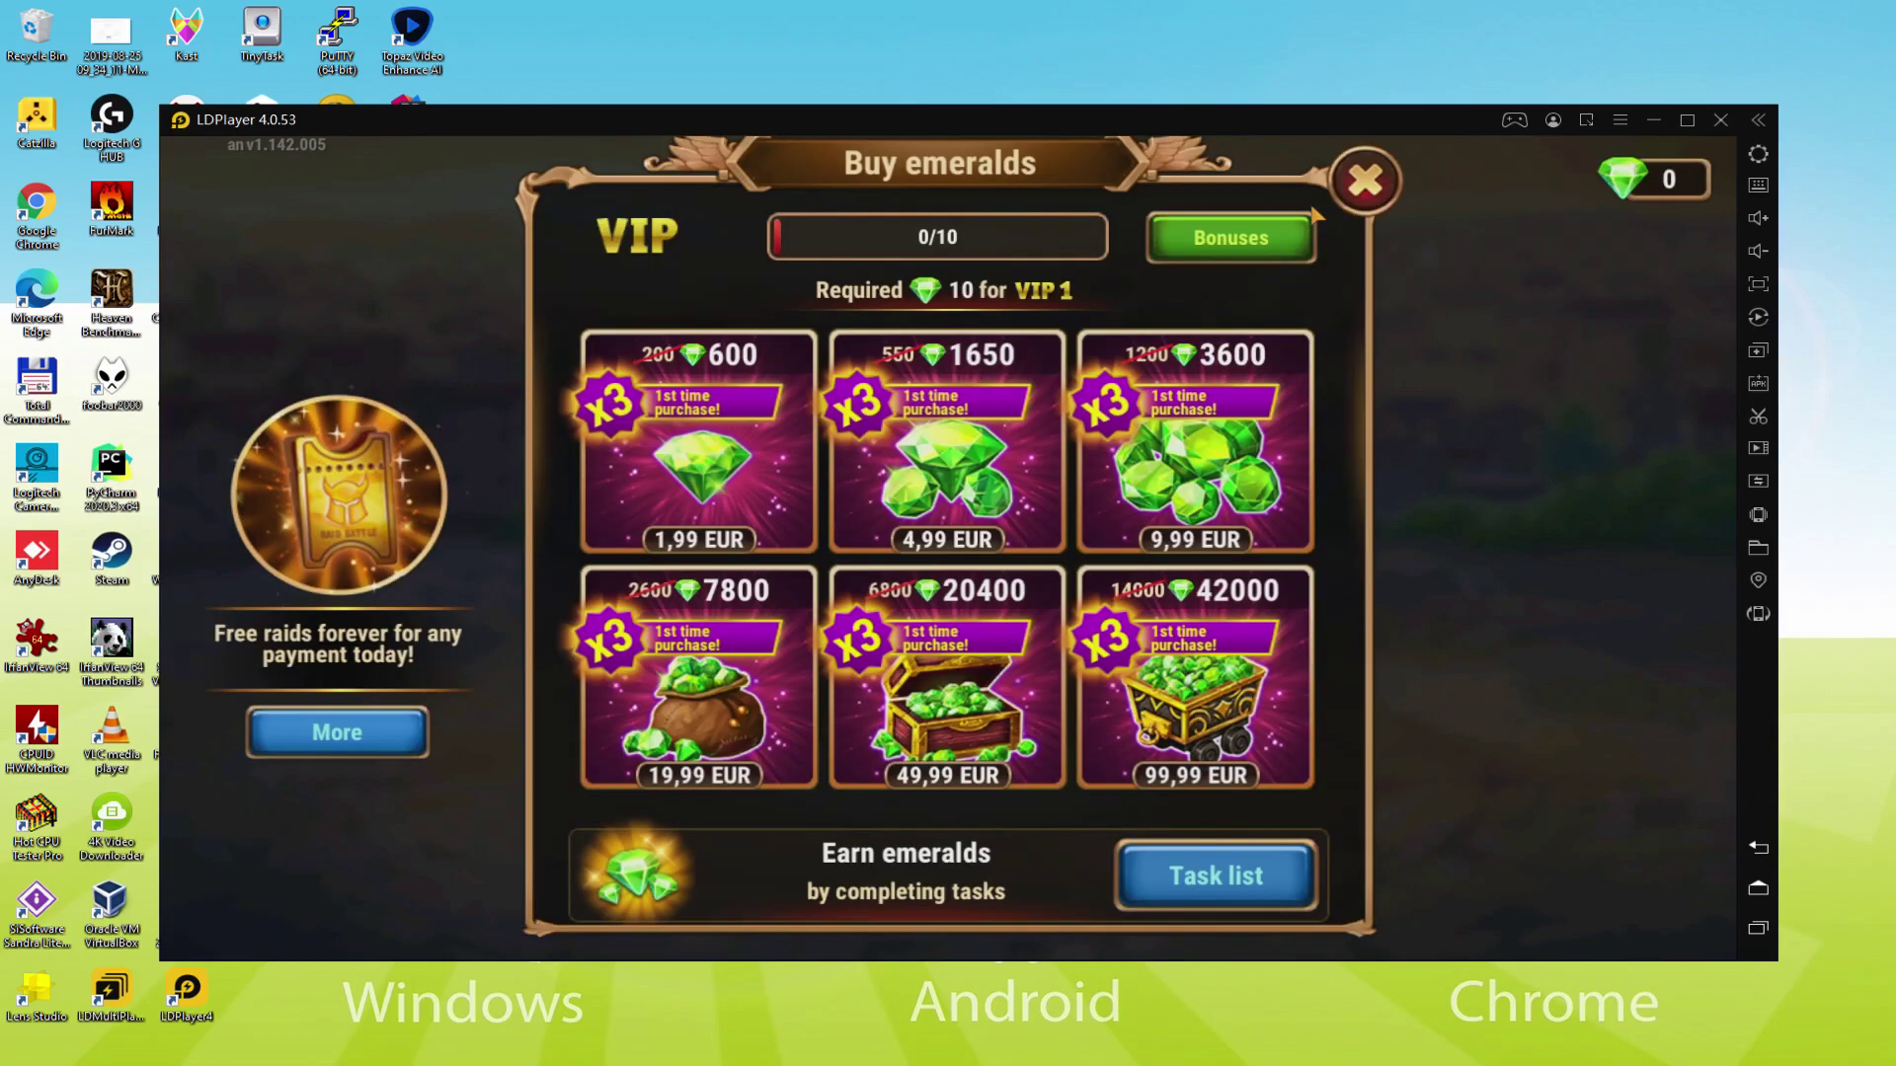
key("Escape")
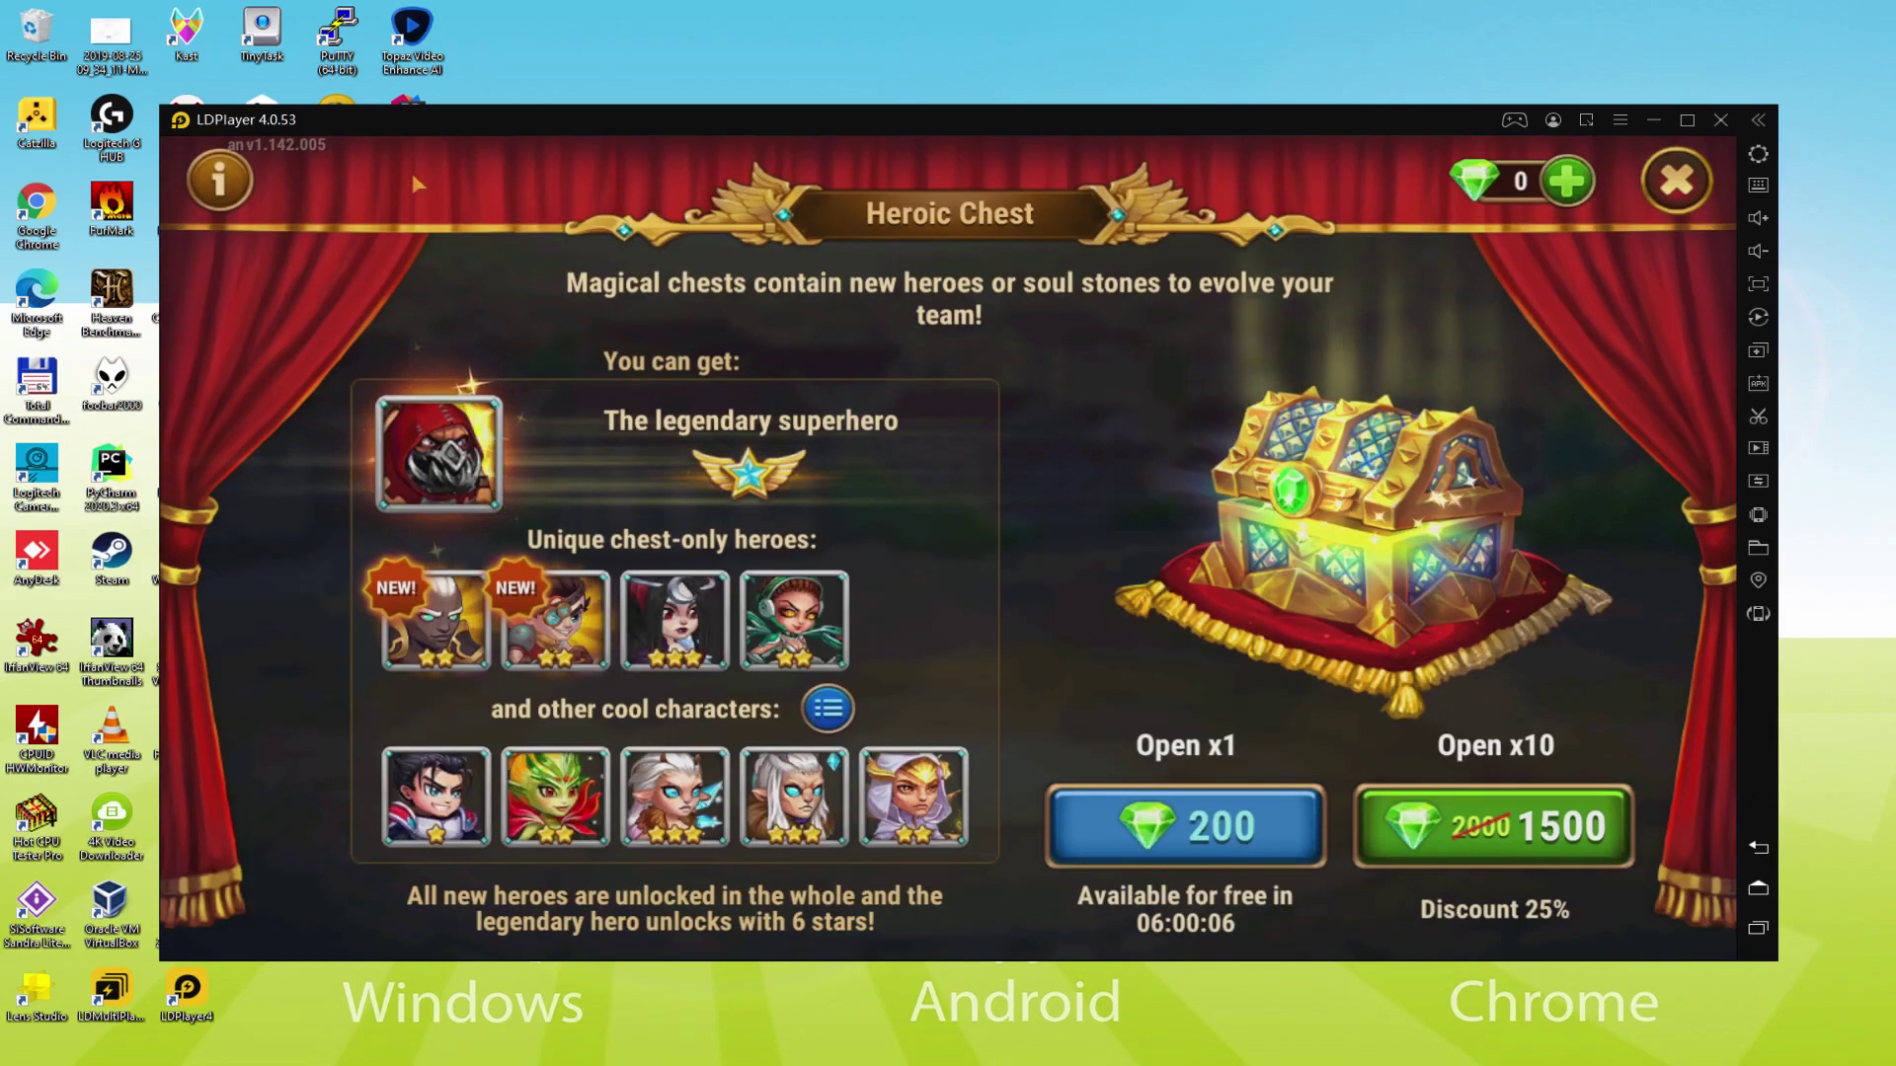
key("Escape")
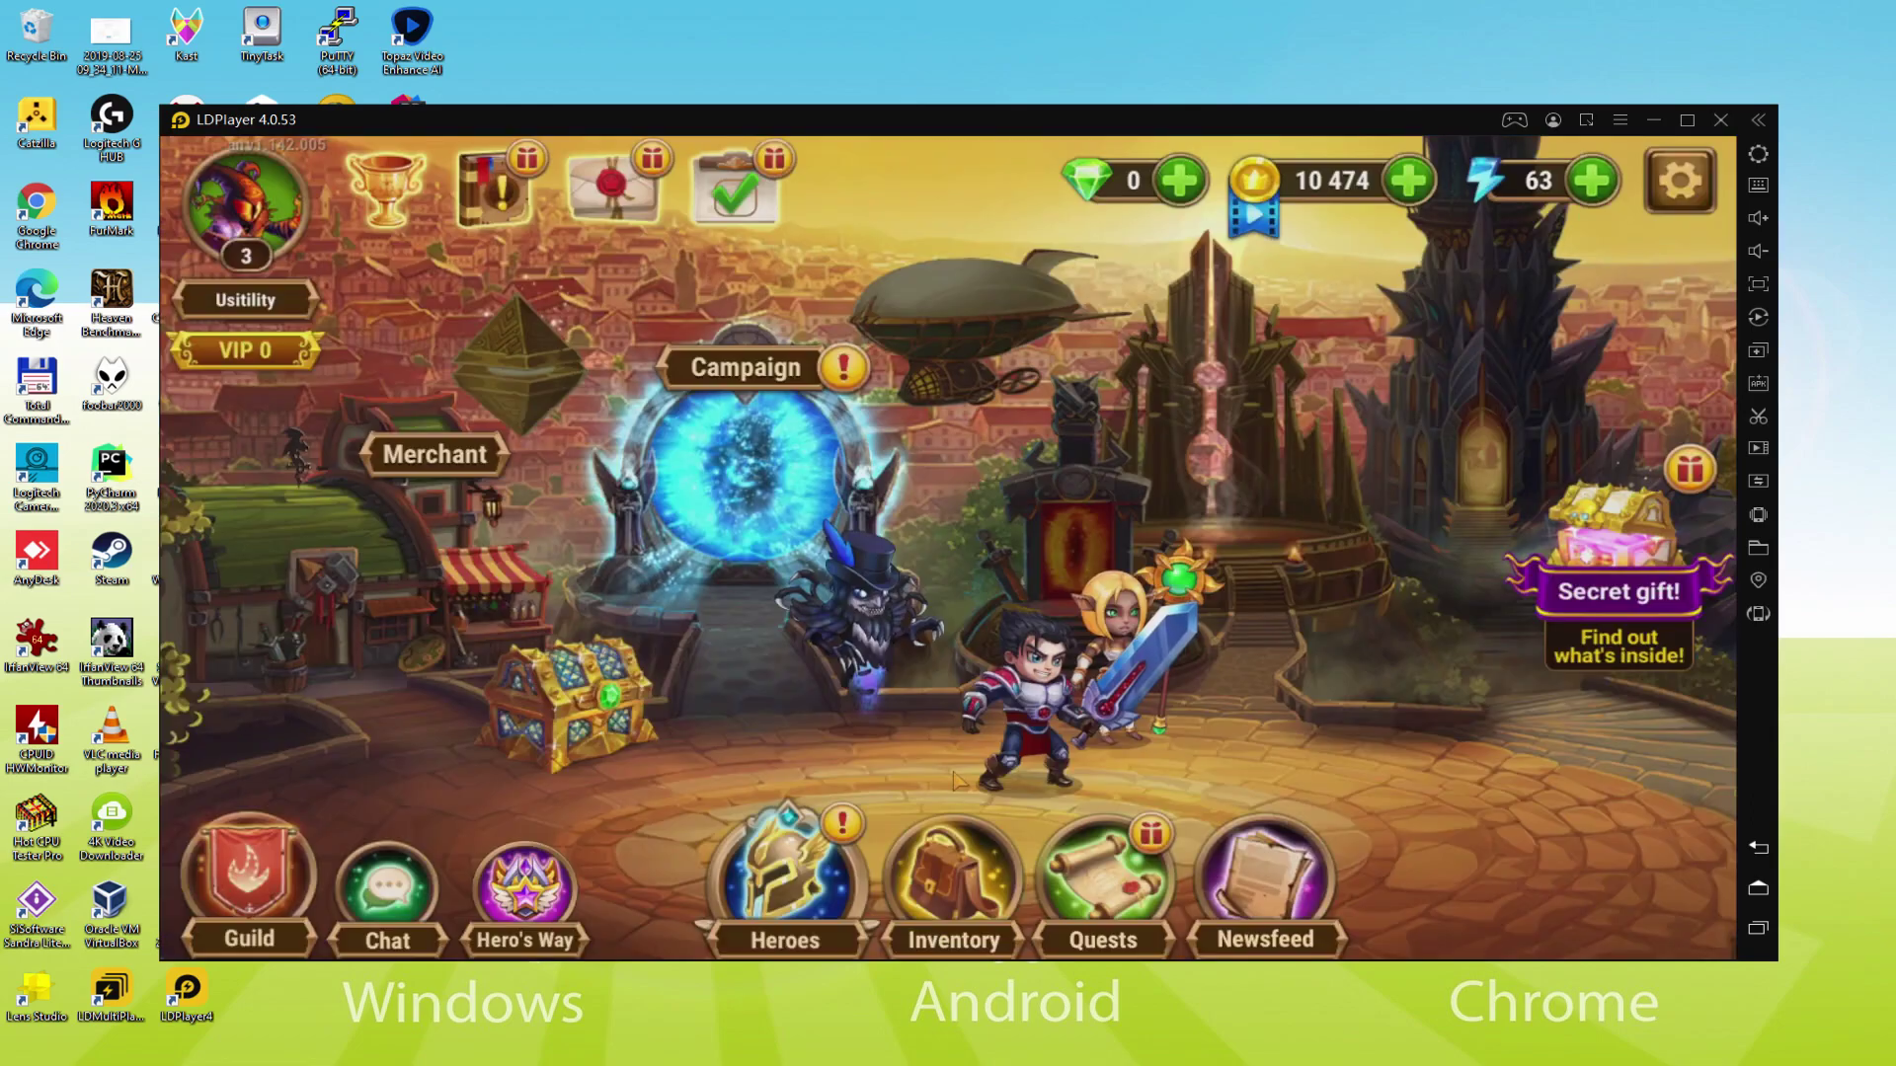
Step: Enter the Campaign through the city portal and close the mission details
left_click(750, 475)
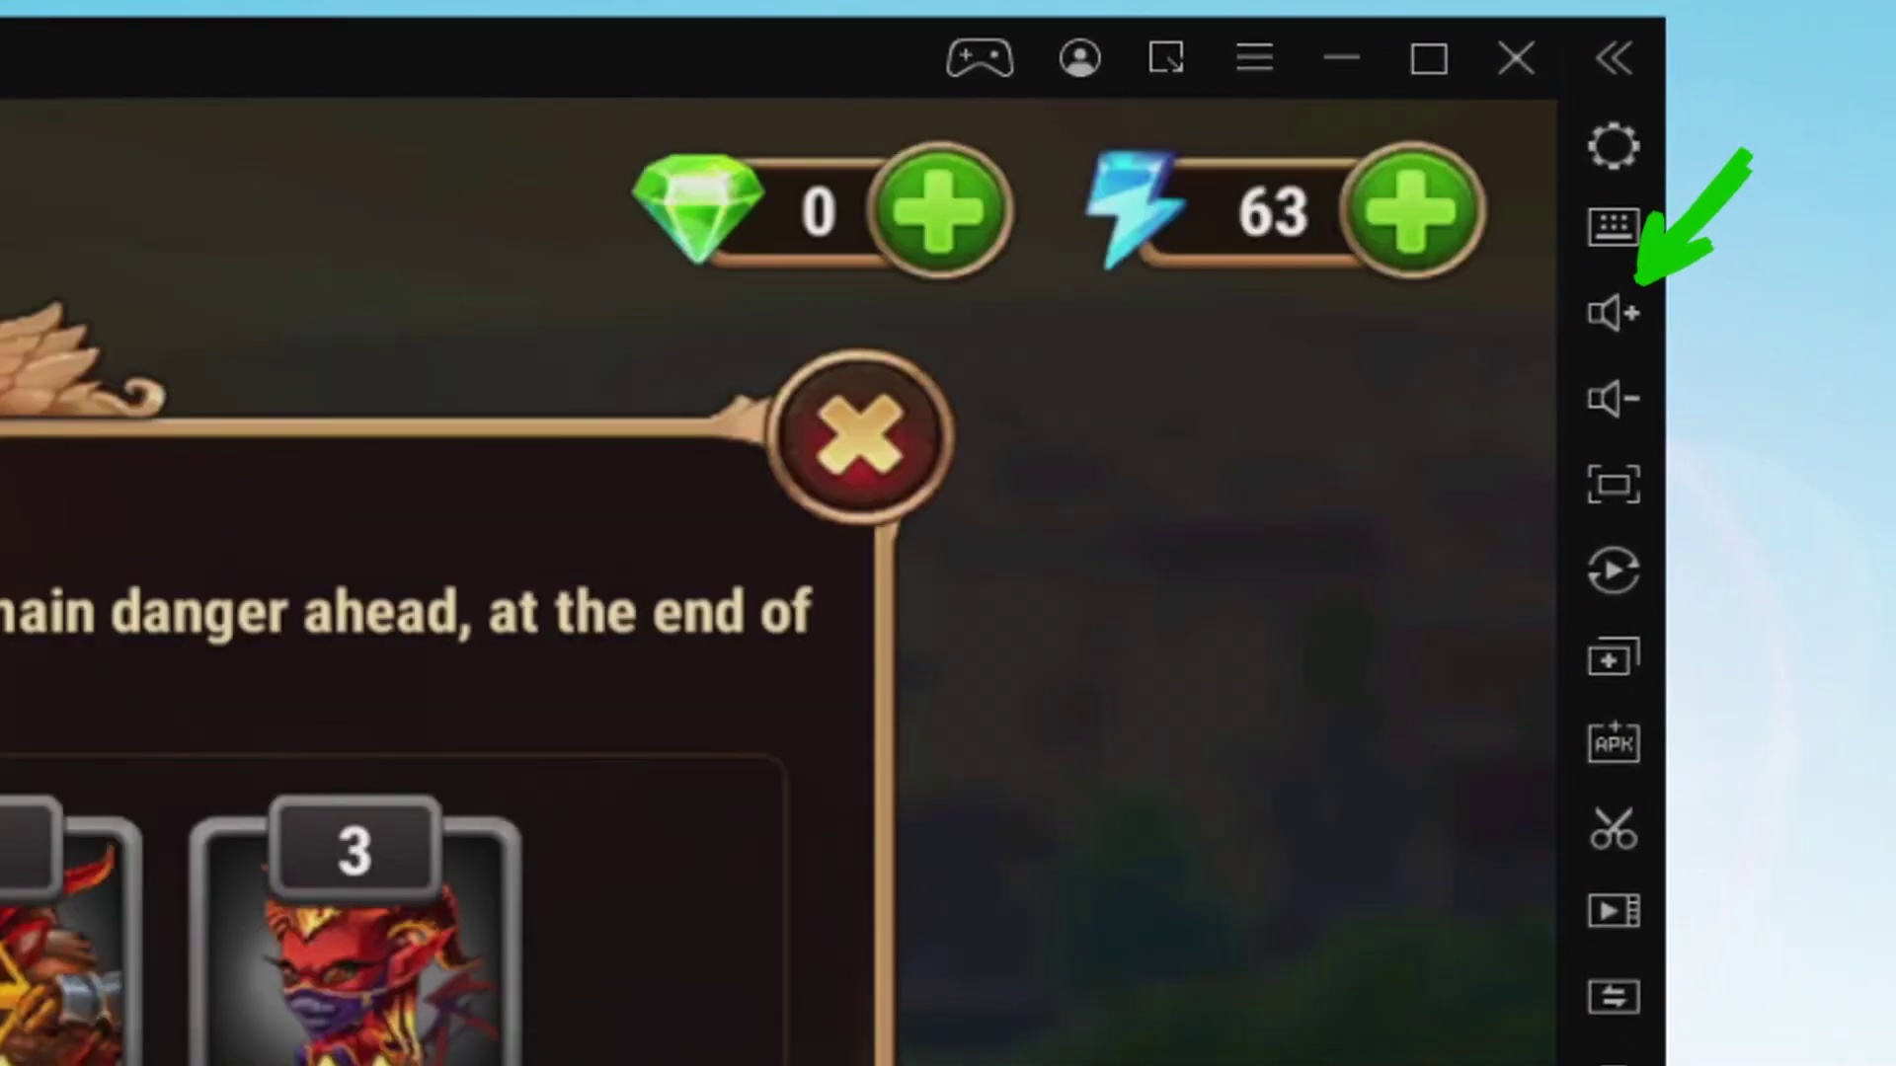
key("Escape")
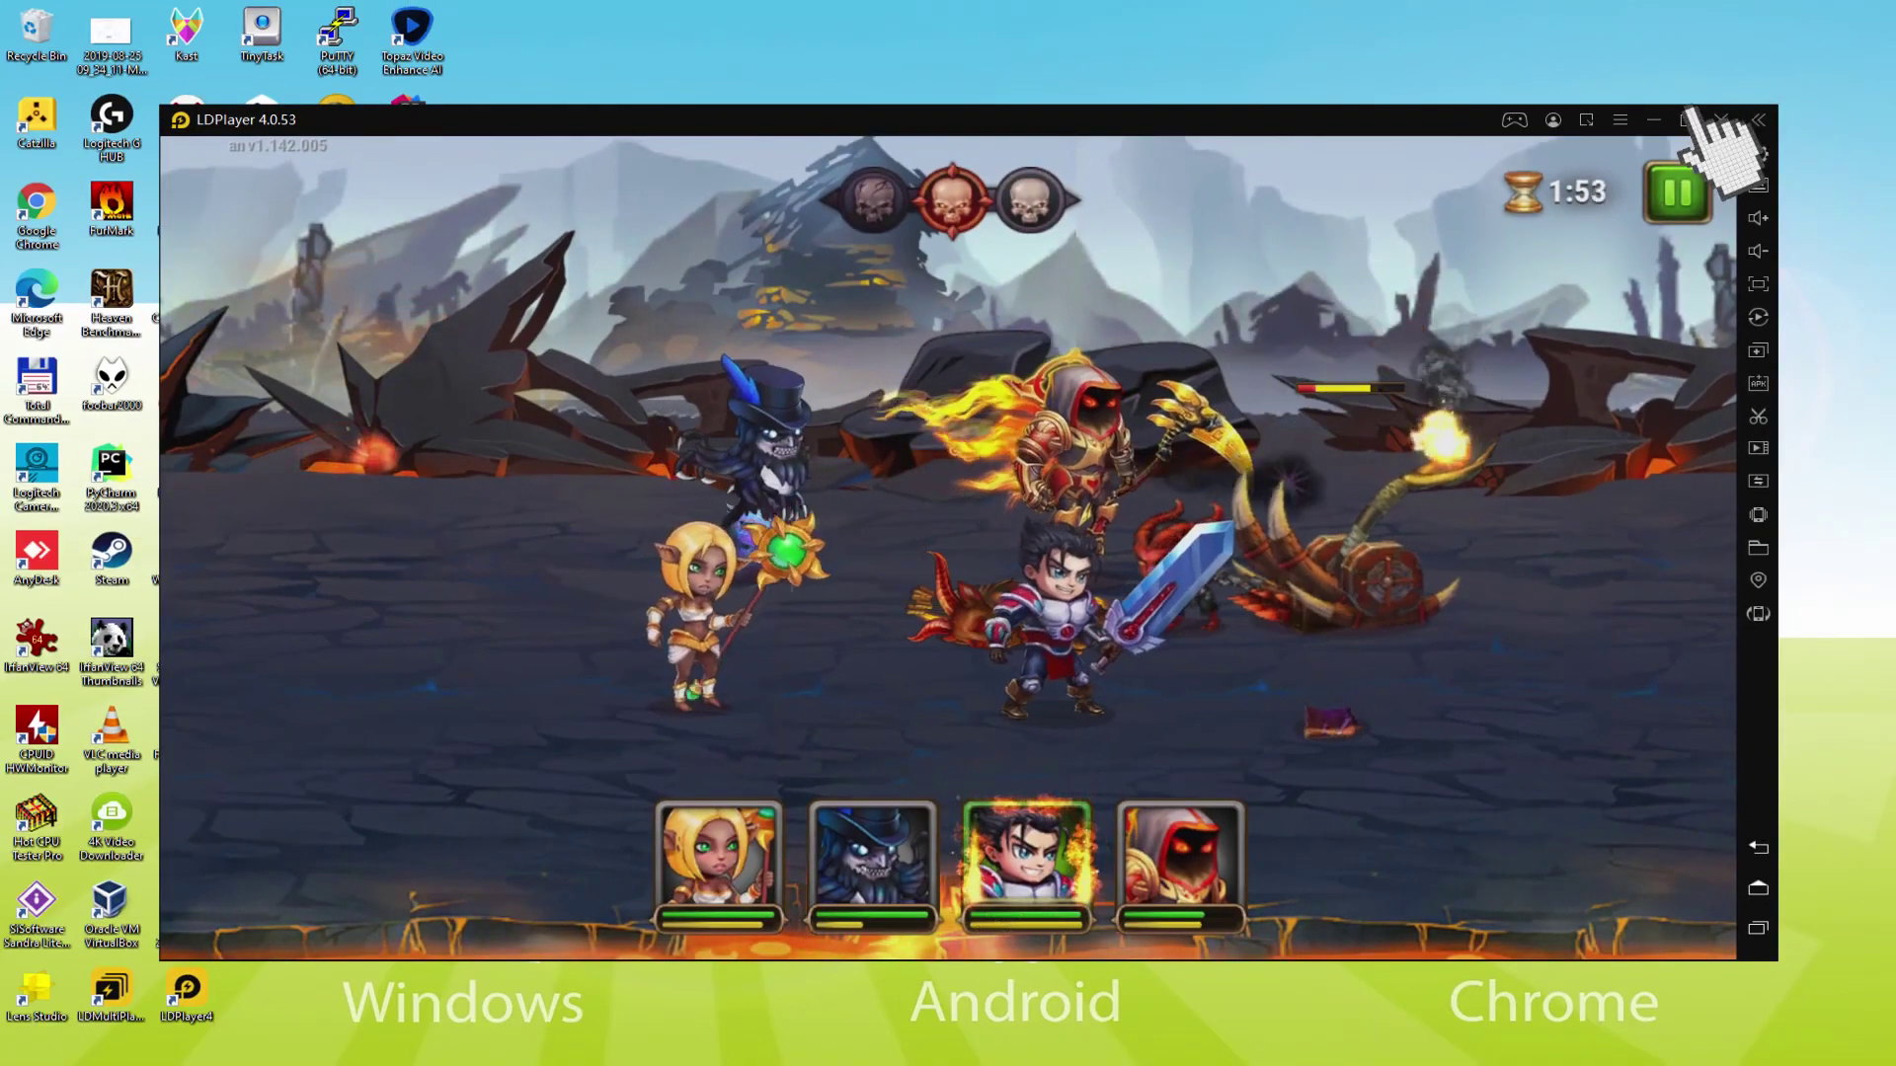
Step: Enlarge the emulator window to full screen and use the sword hero's Iron Skies skill in the battle
left_click(1686, 120)
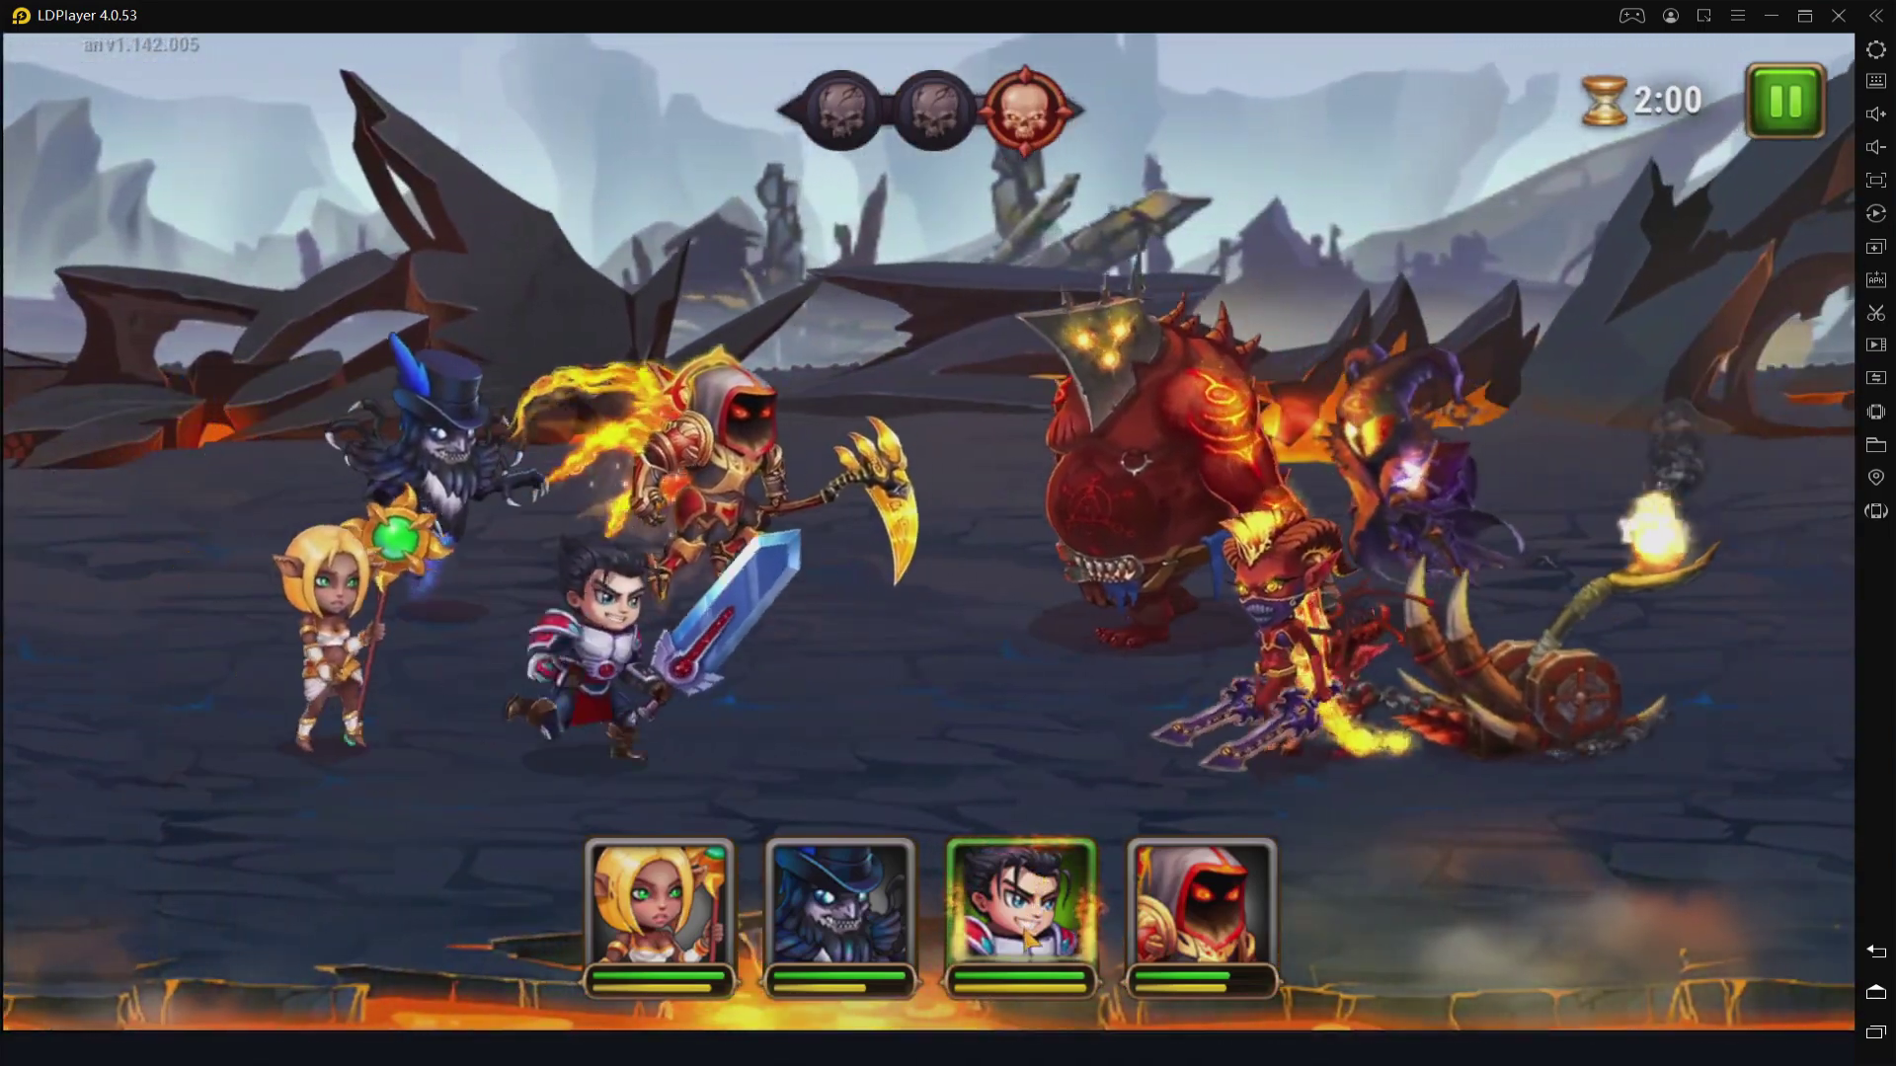
left_click(1027, 936)
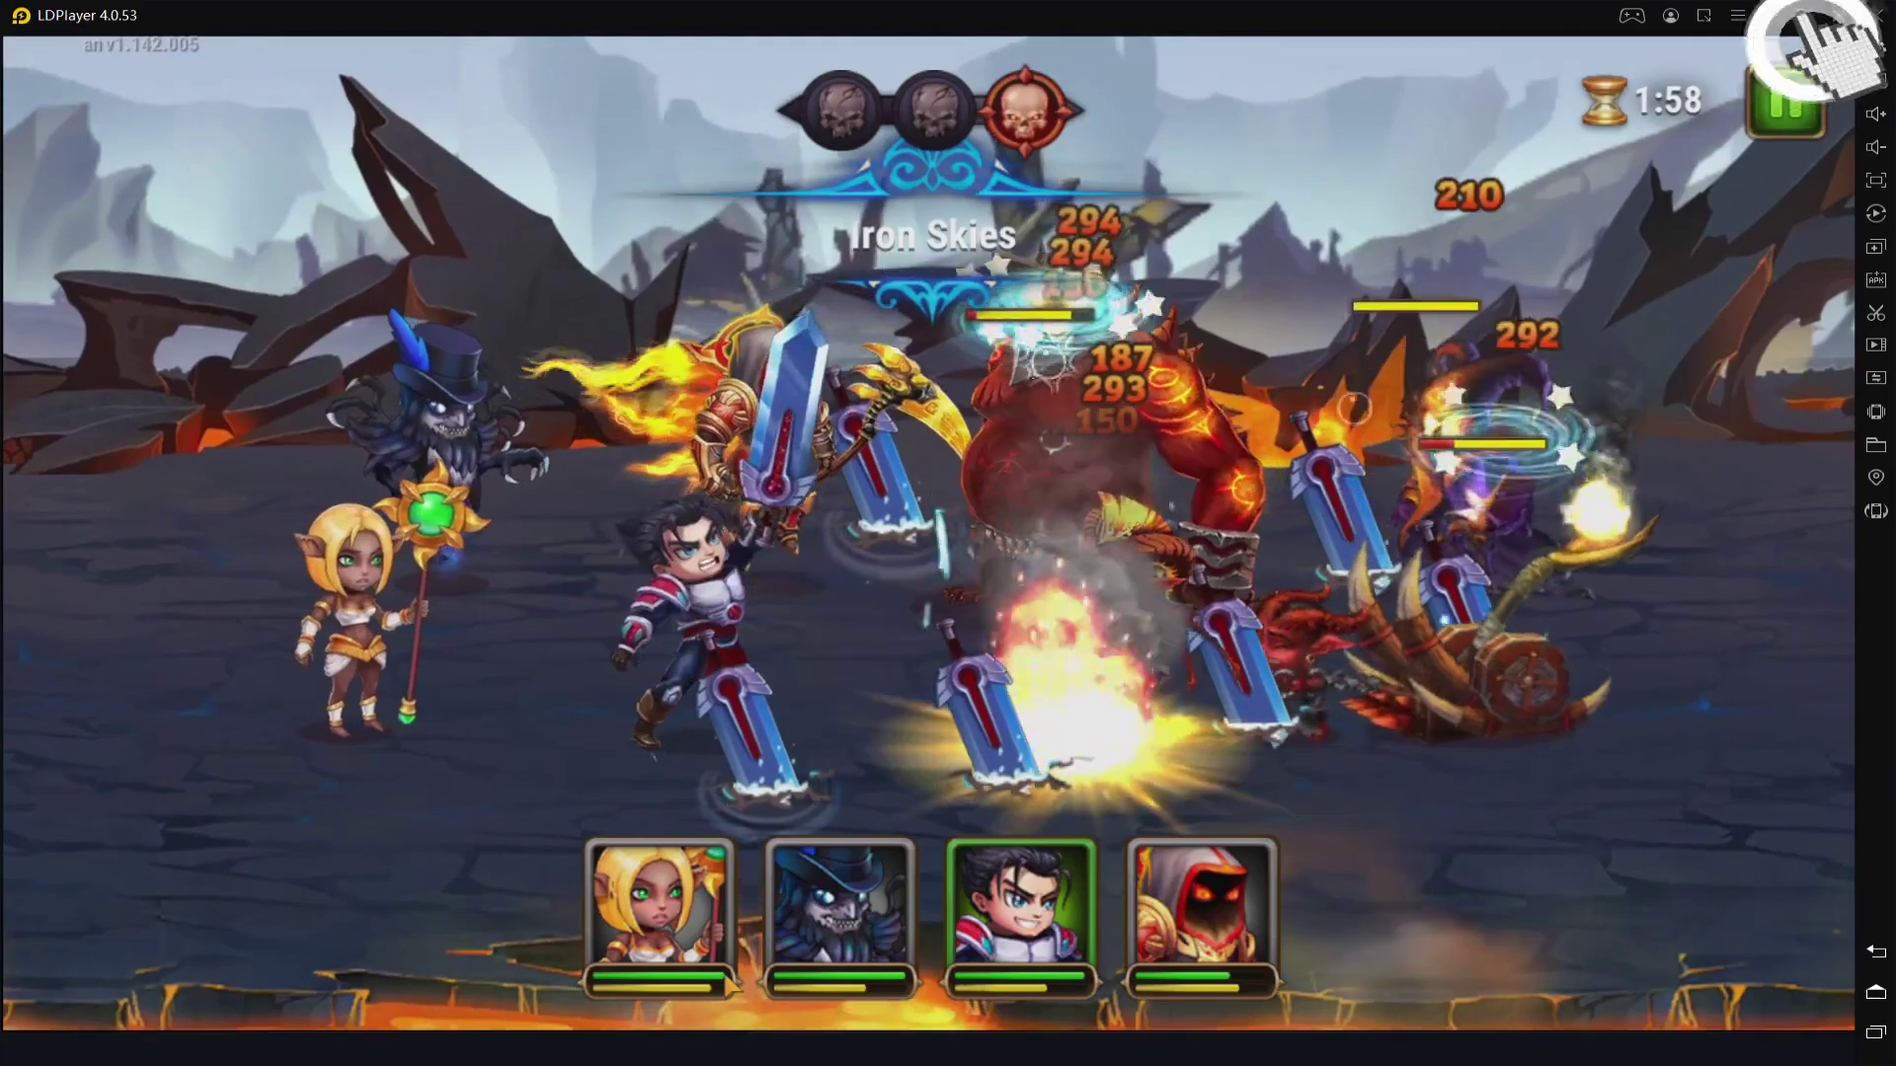
left_click(1804, 15)
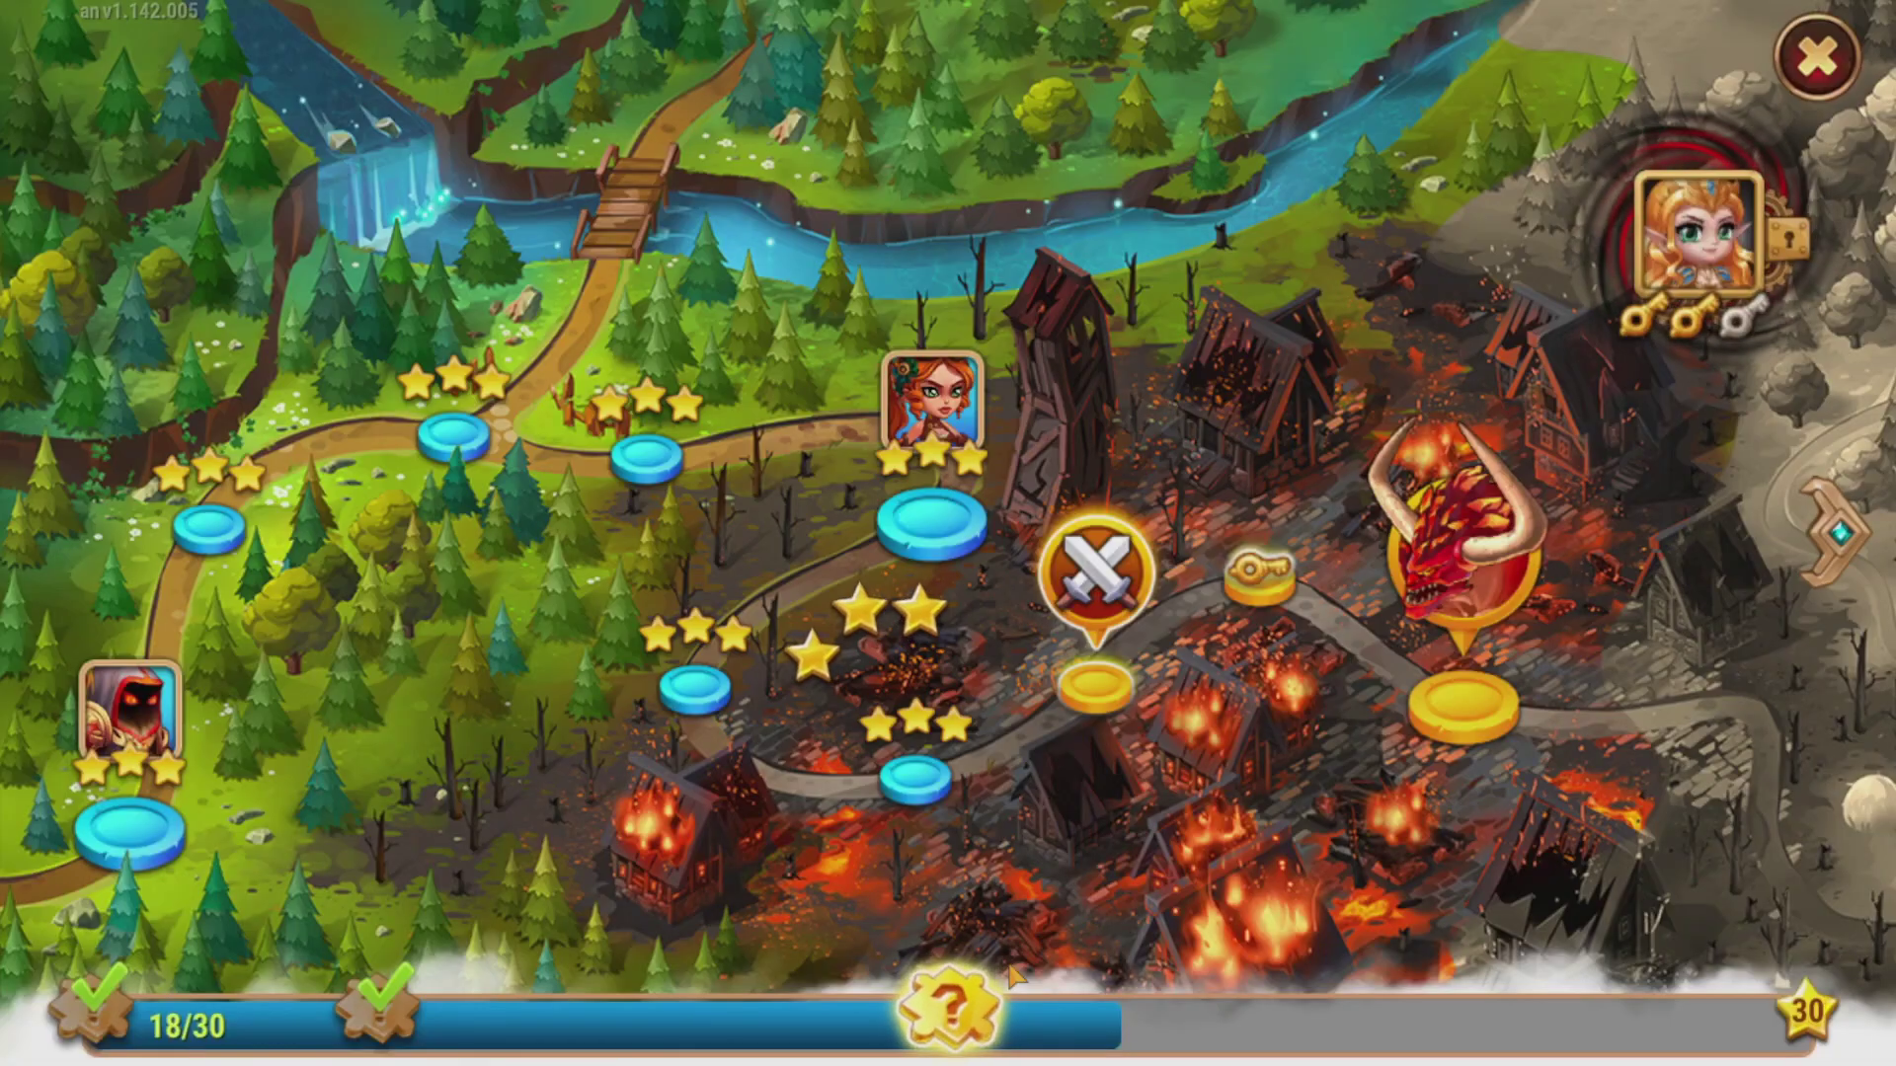
Step: Open the details of campaign mission 1-8: Scorching Pavement from the map
left_click(1108, 591)
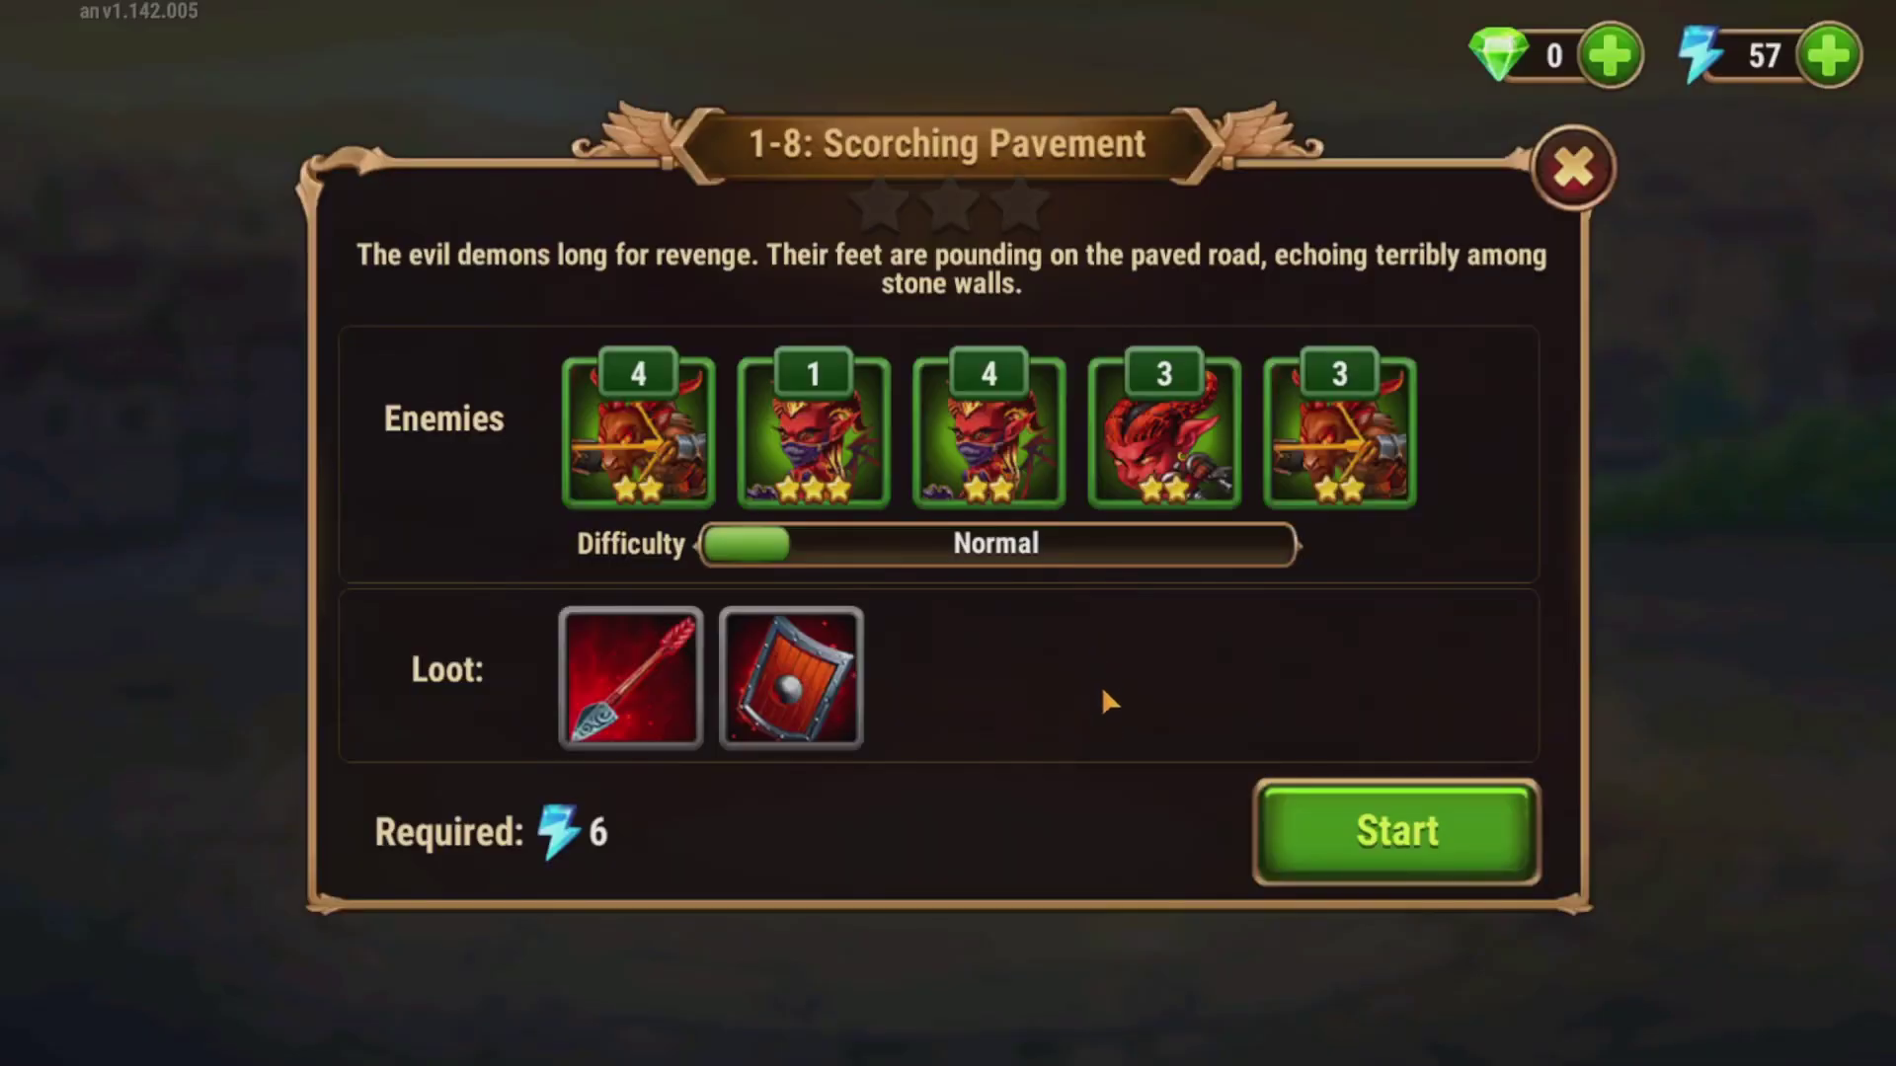
Step: Start campaign mission 1-8: Scorching Pavement and dismiss the opening dialogue of the battle
left_click(1395, 837)
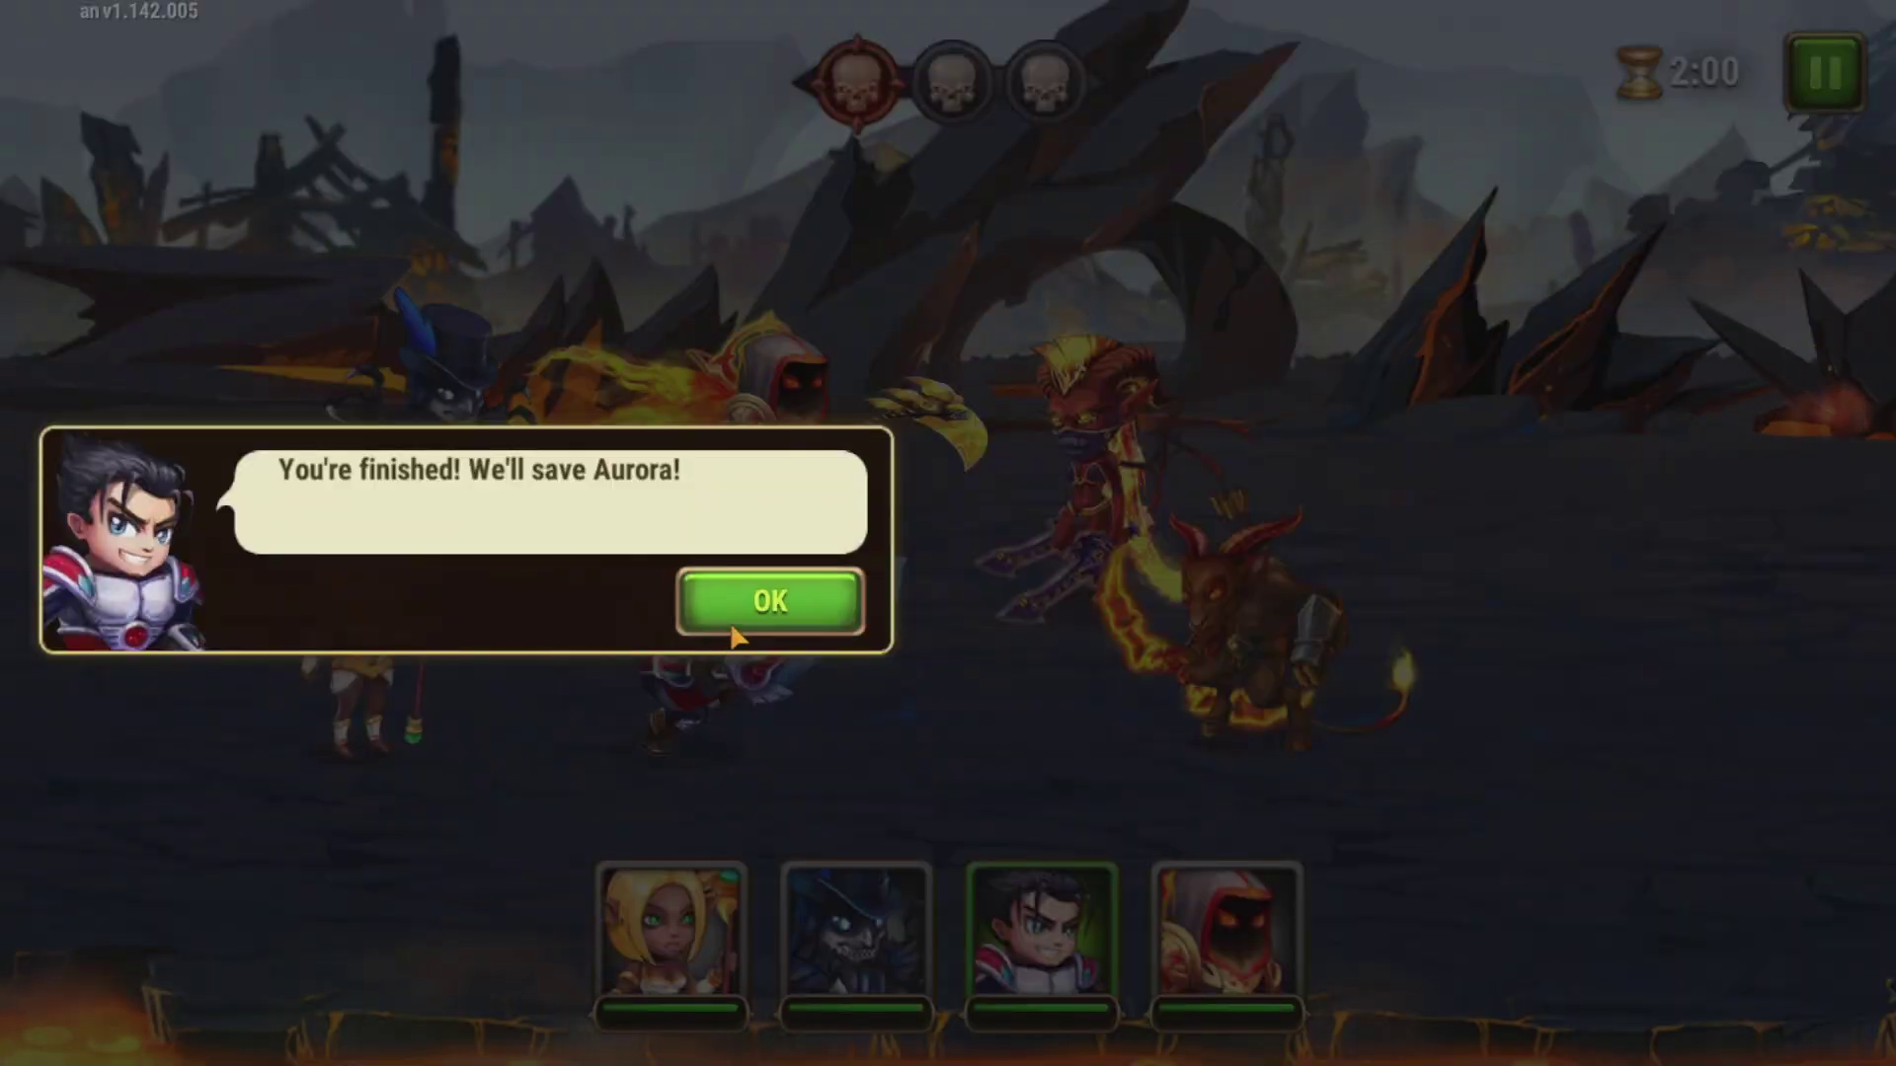
left_click(735, 630)
left_click(1047, 609)
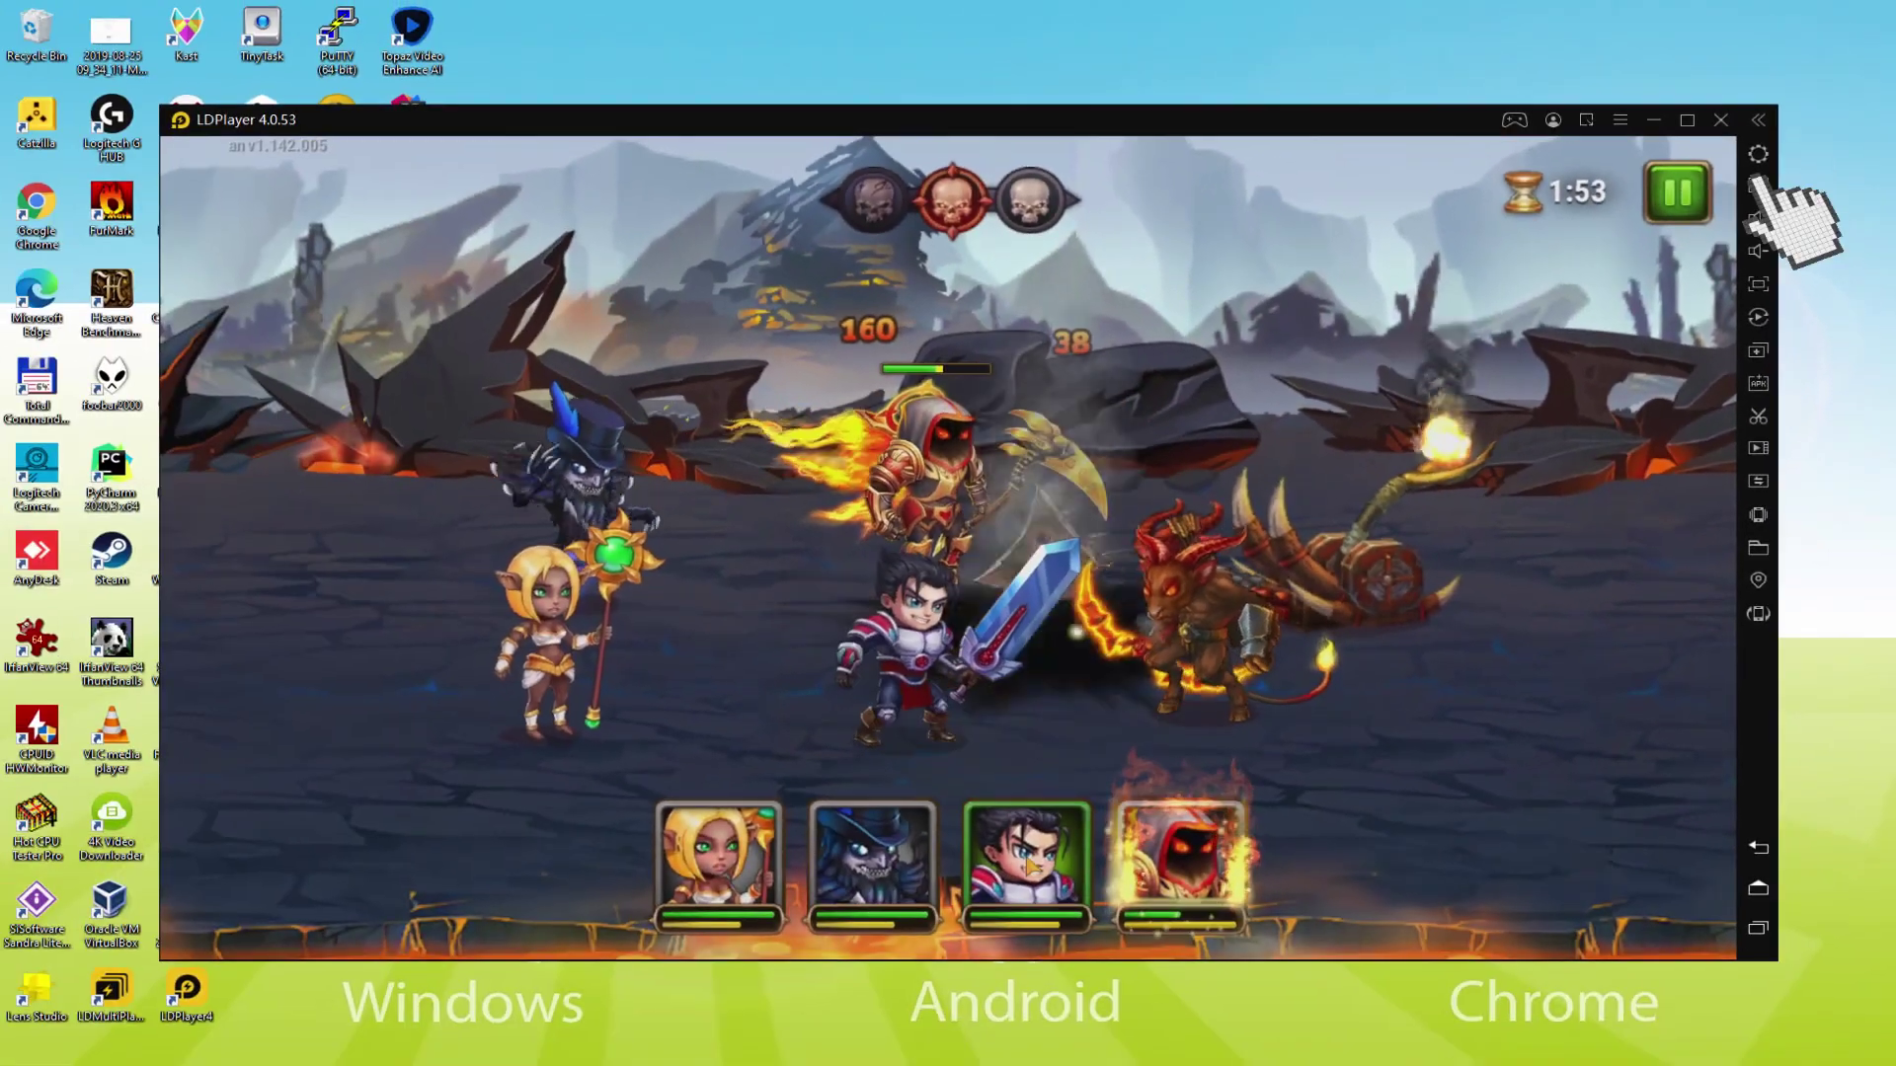
Step: Open the emulator's keyboard mapping settings to view the available controls, and exit them without changes
left_click(1759, 185)
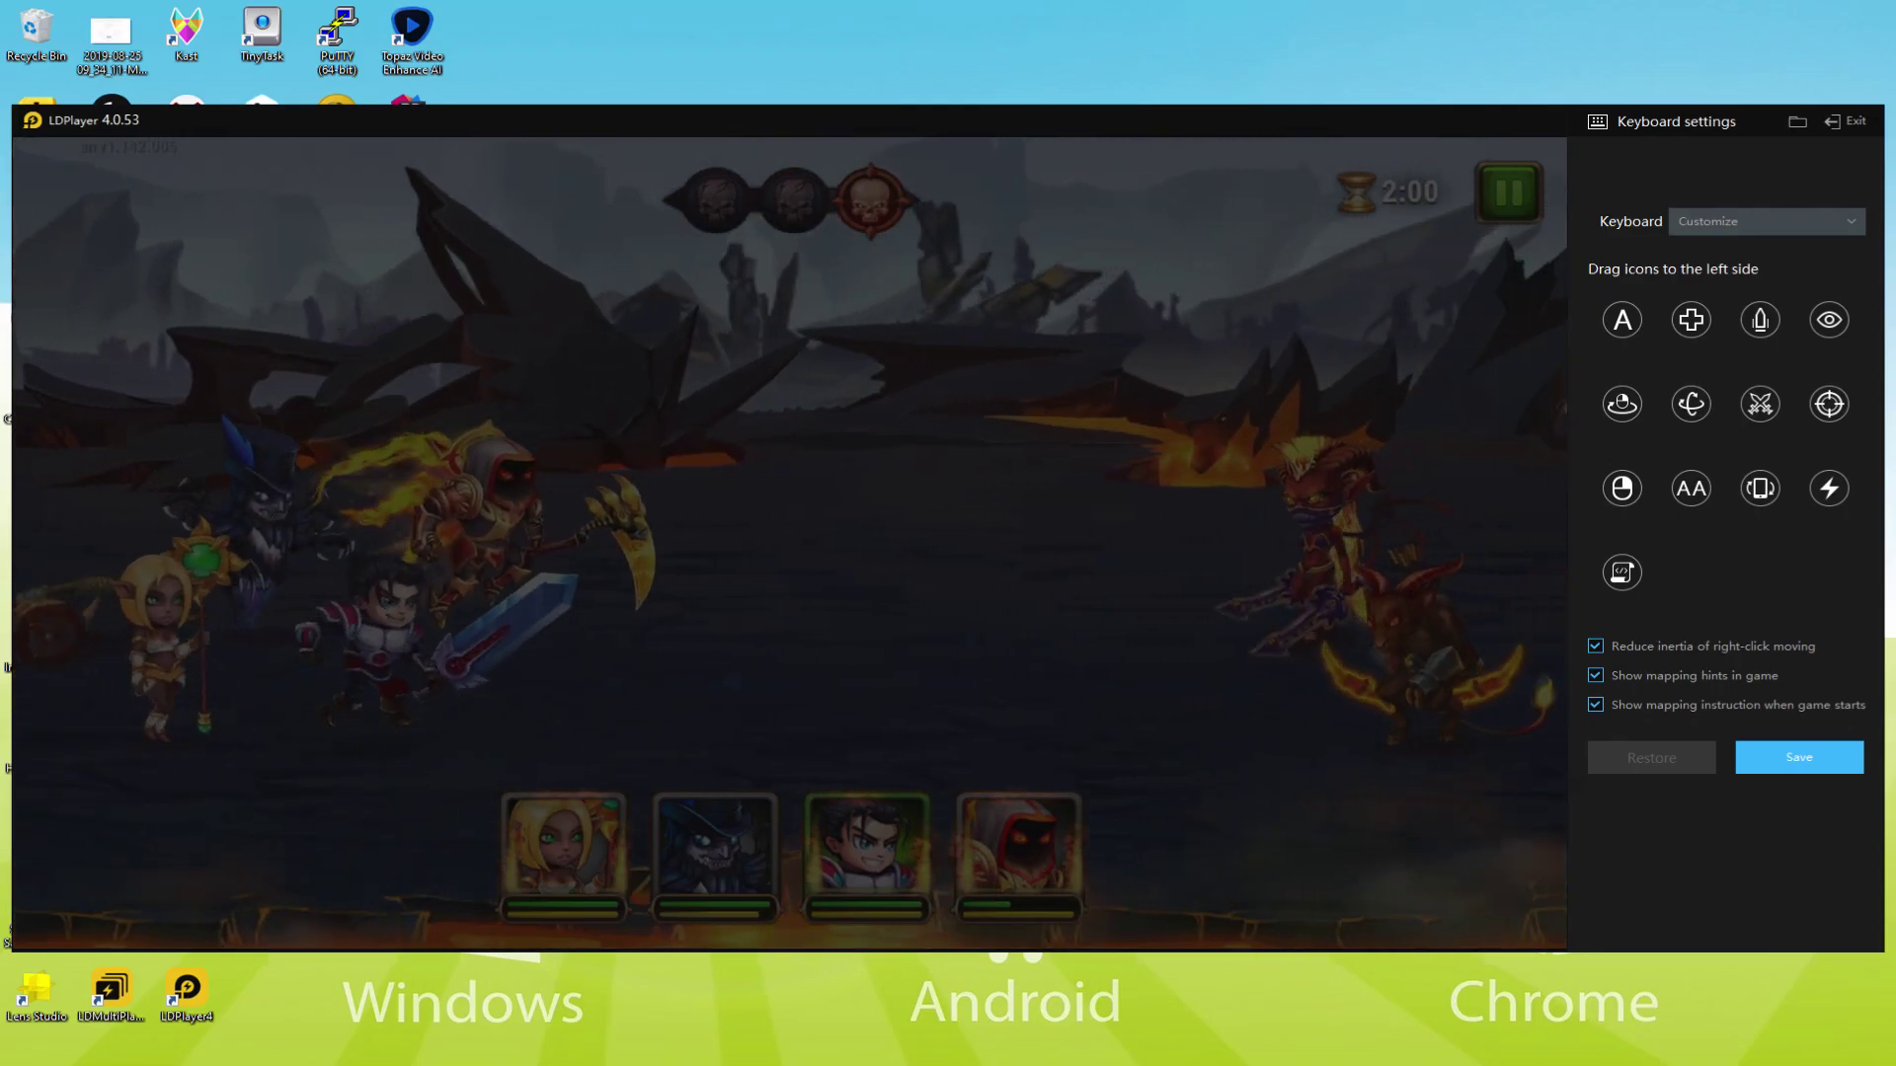
left_click(1846, 121)
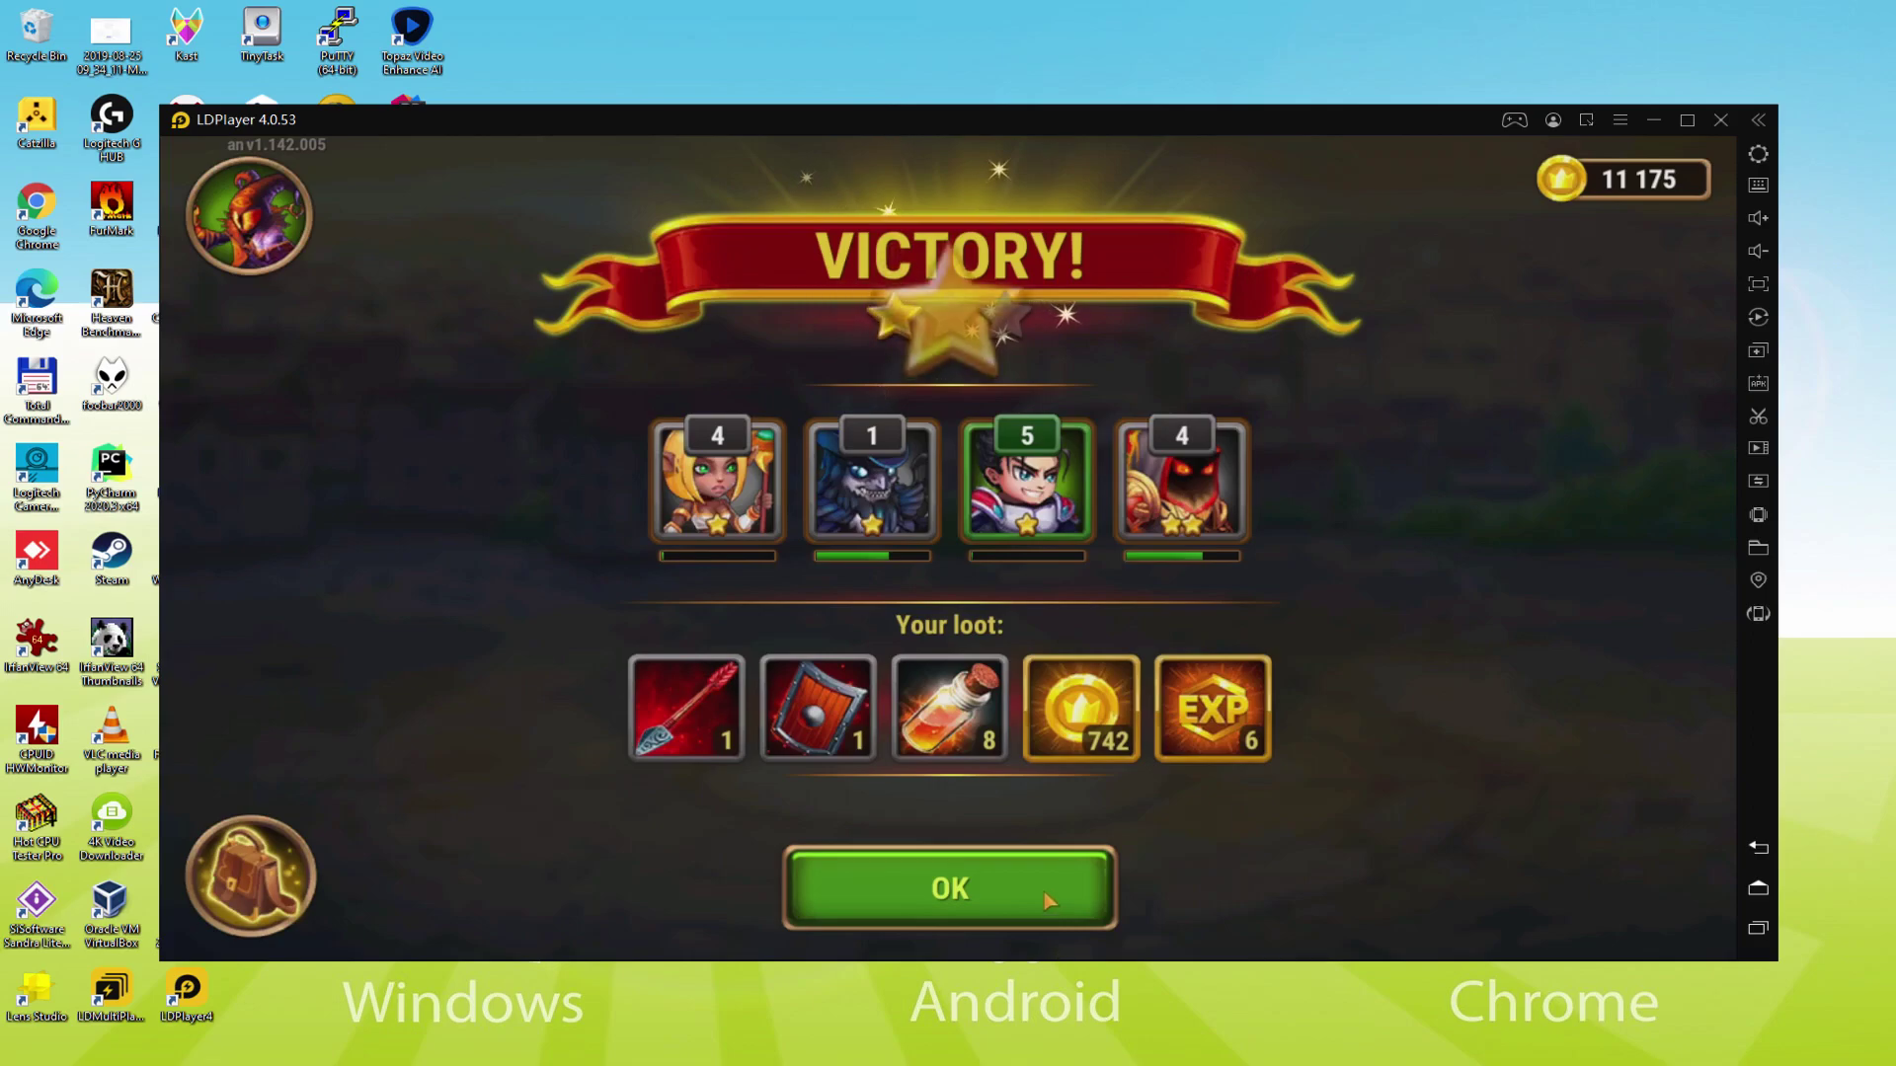
Step: Collect the victory loot, open the Heroes list from the city and select Phobos
left_click(1047, 893)
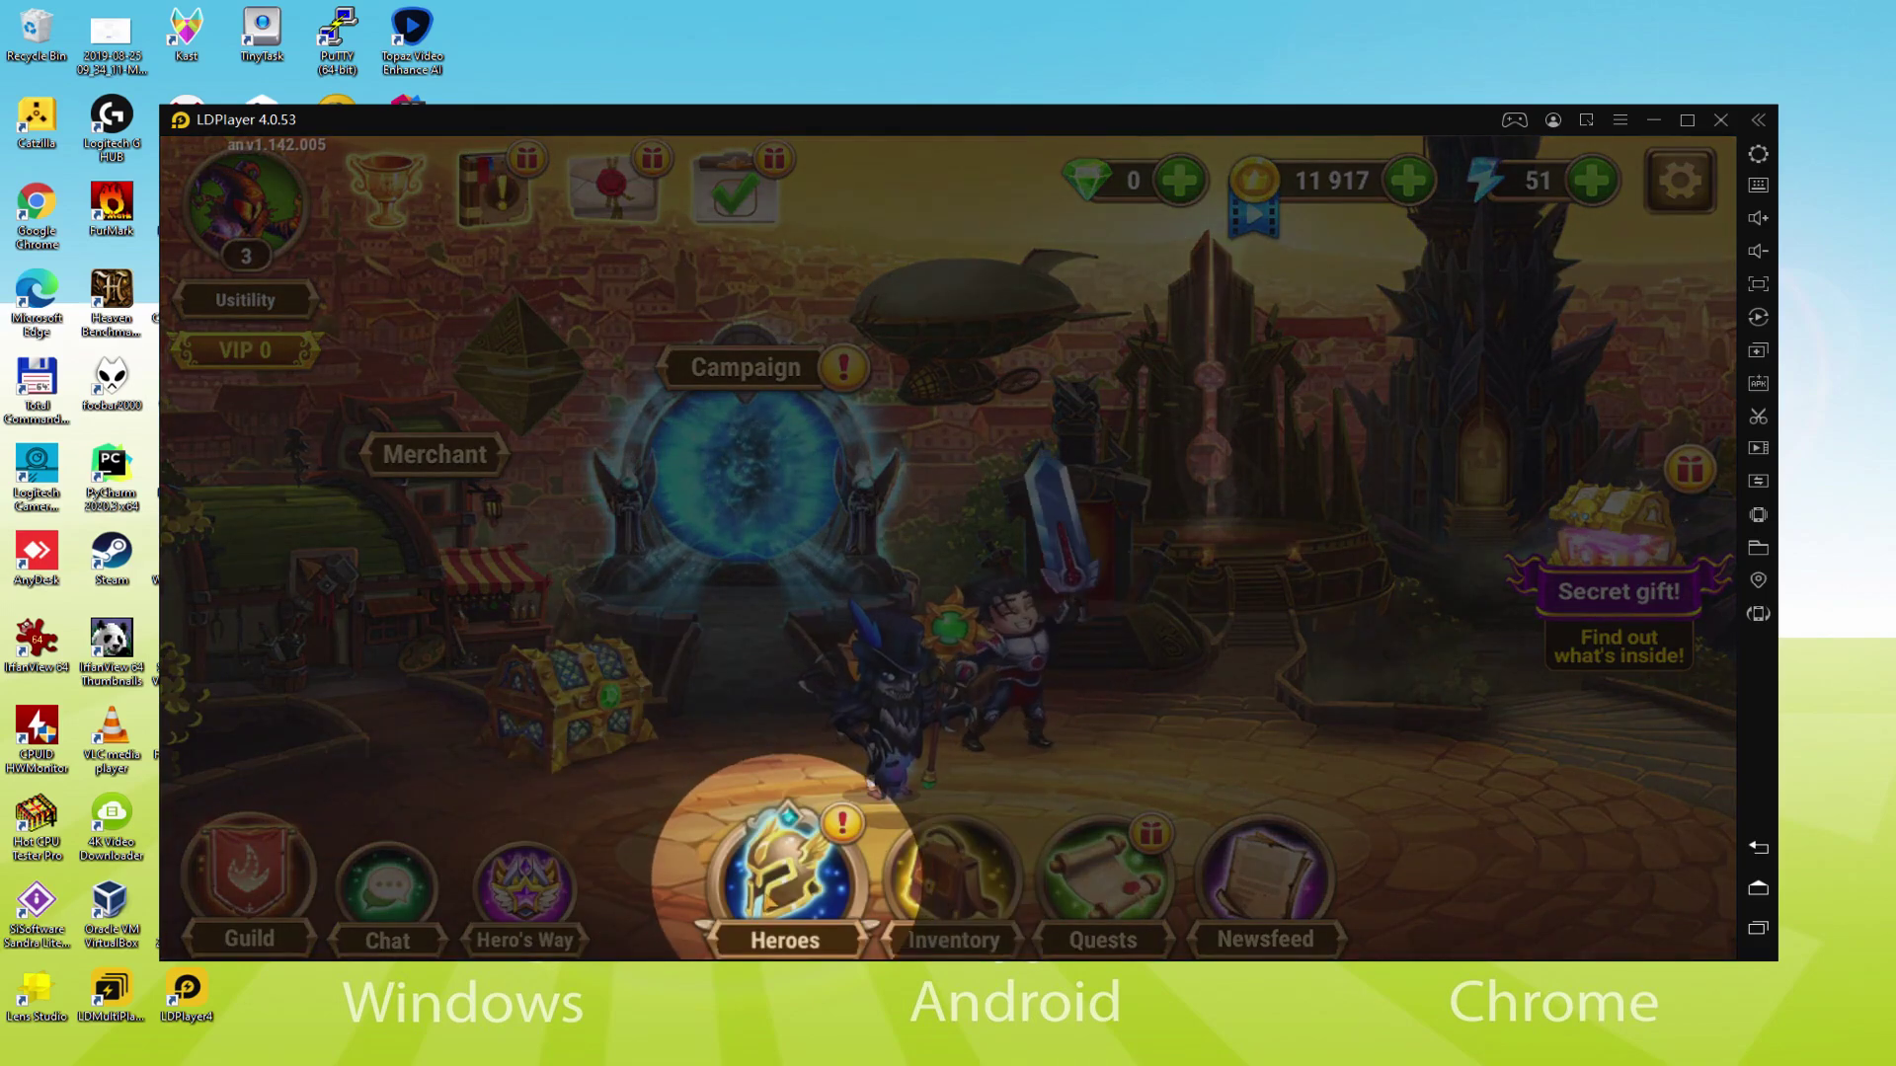
left_click(757, 883)
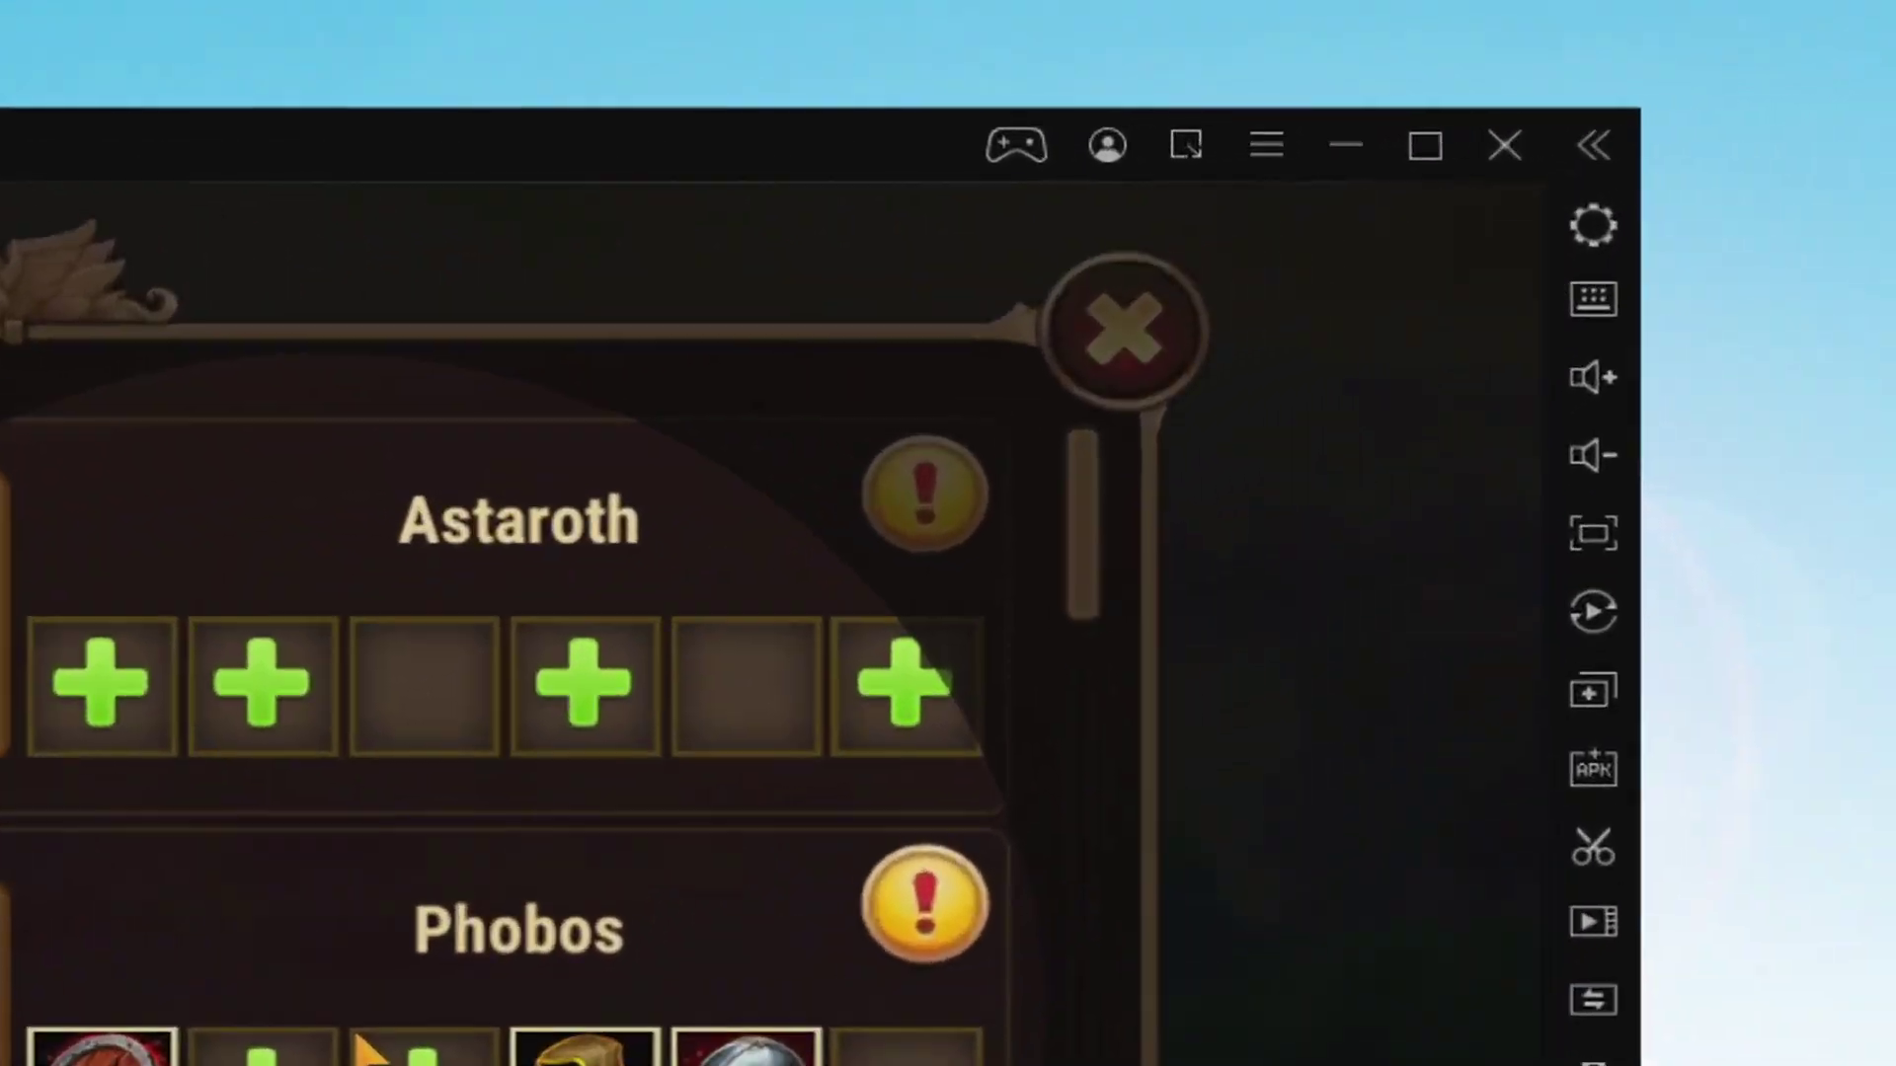
left_click(1142, 454)
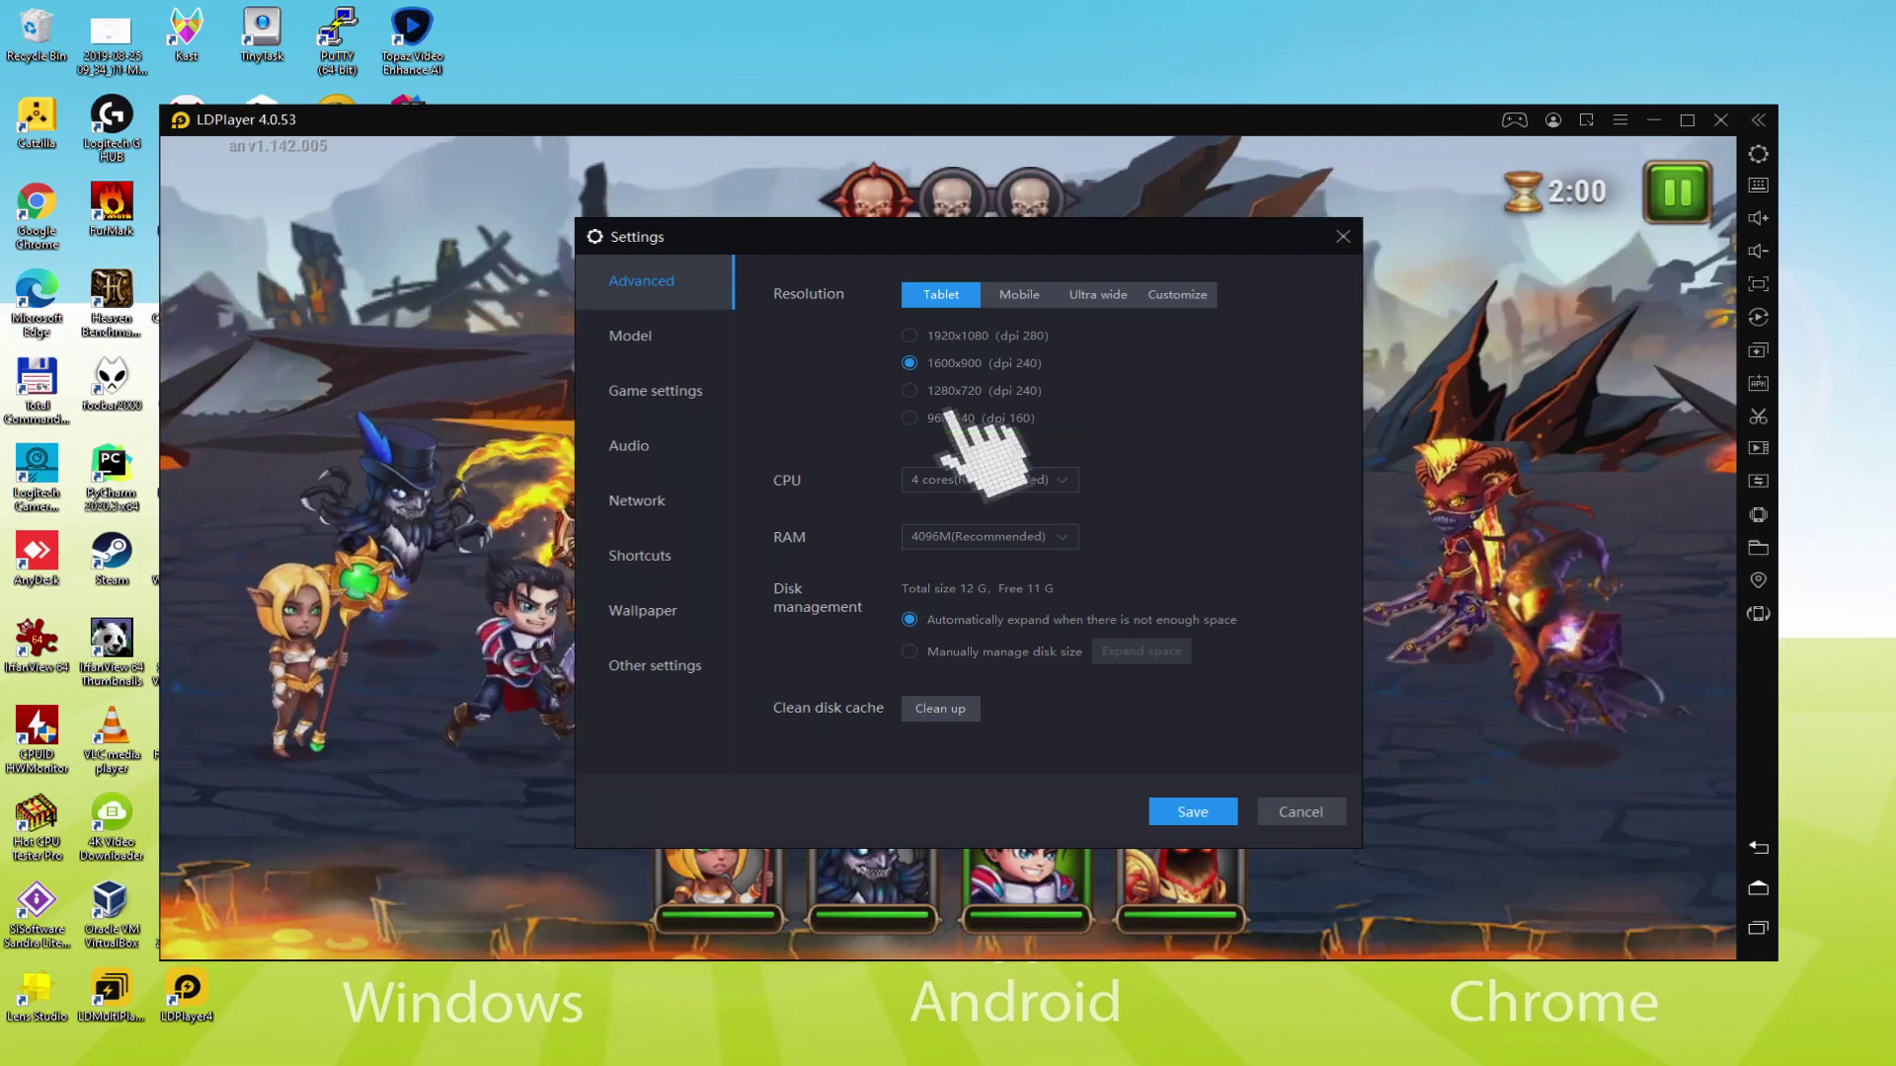
Step: Select the 960x540 (dpi 160) tablet resolution in the emulator's advanced settings and close them without saving
left_click(948, 417)
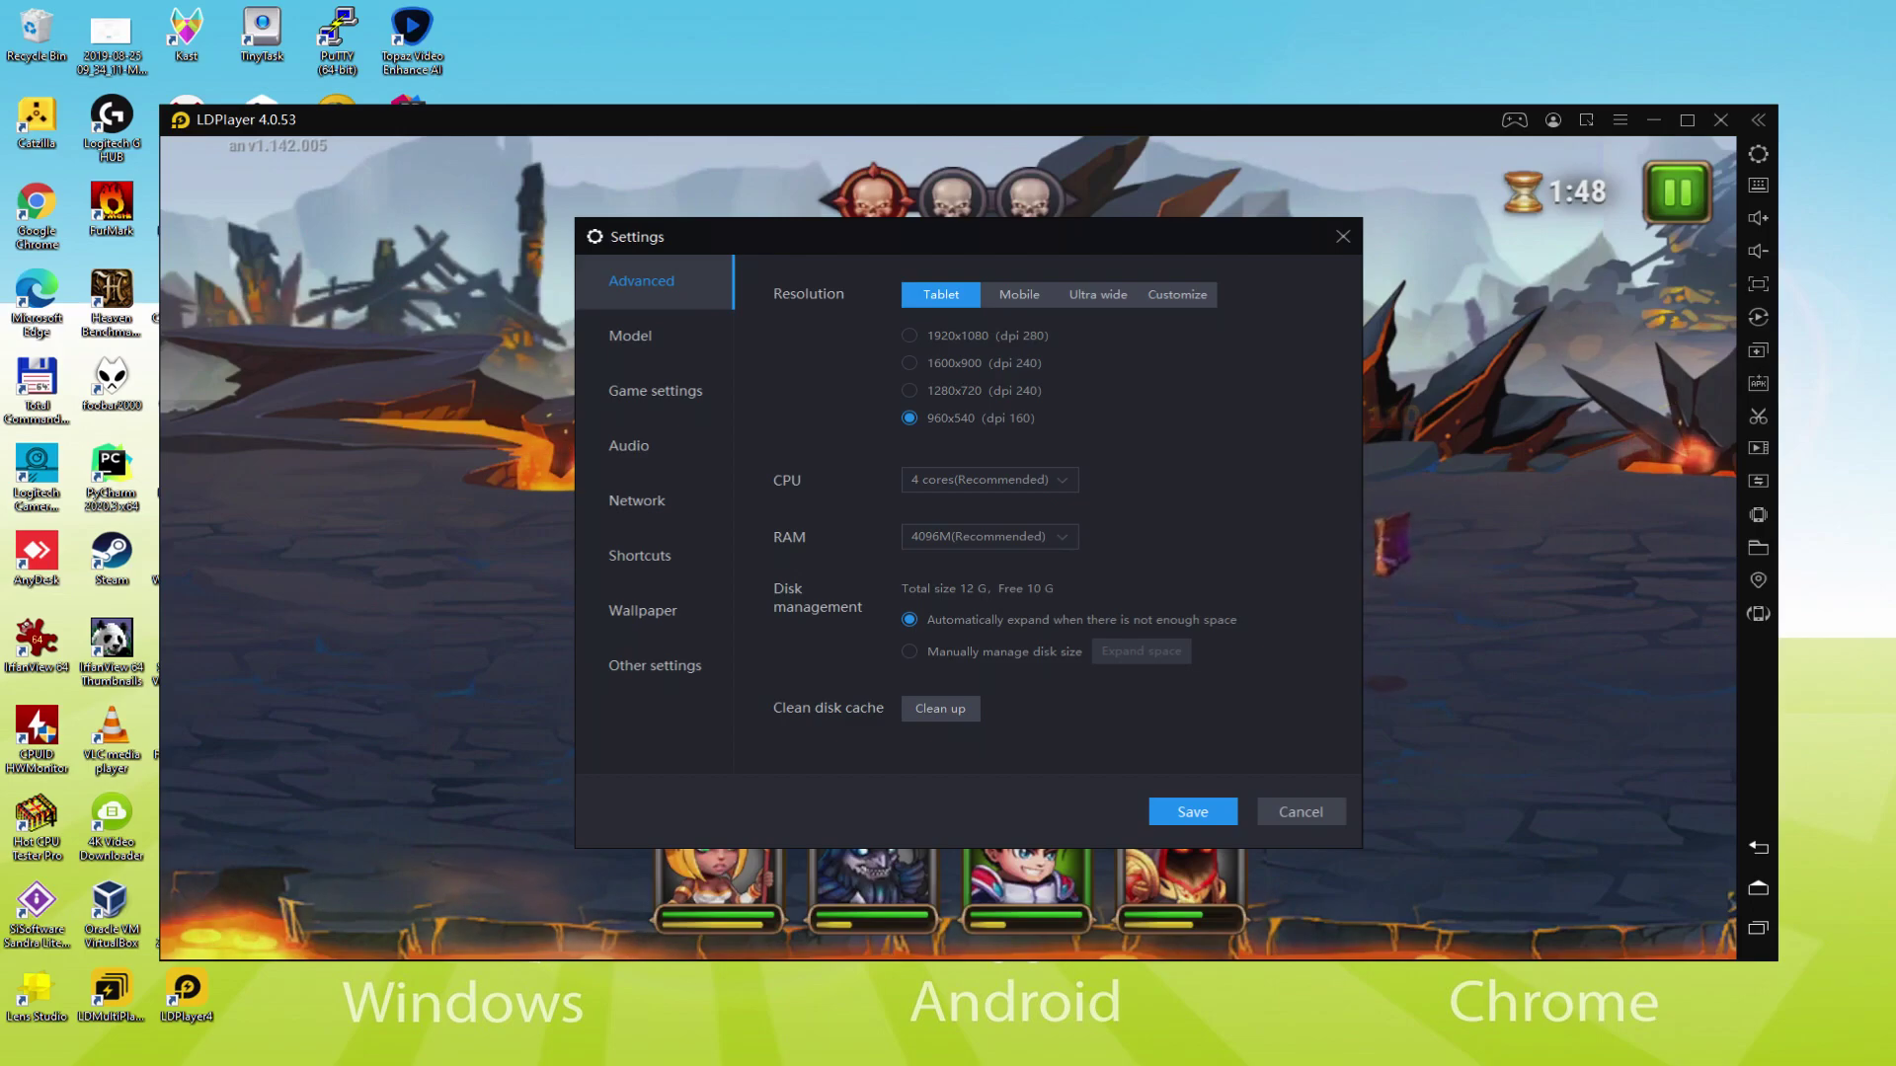
key("Escape")
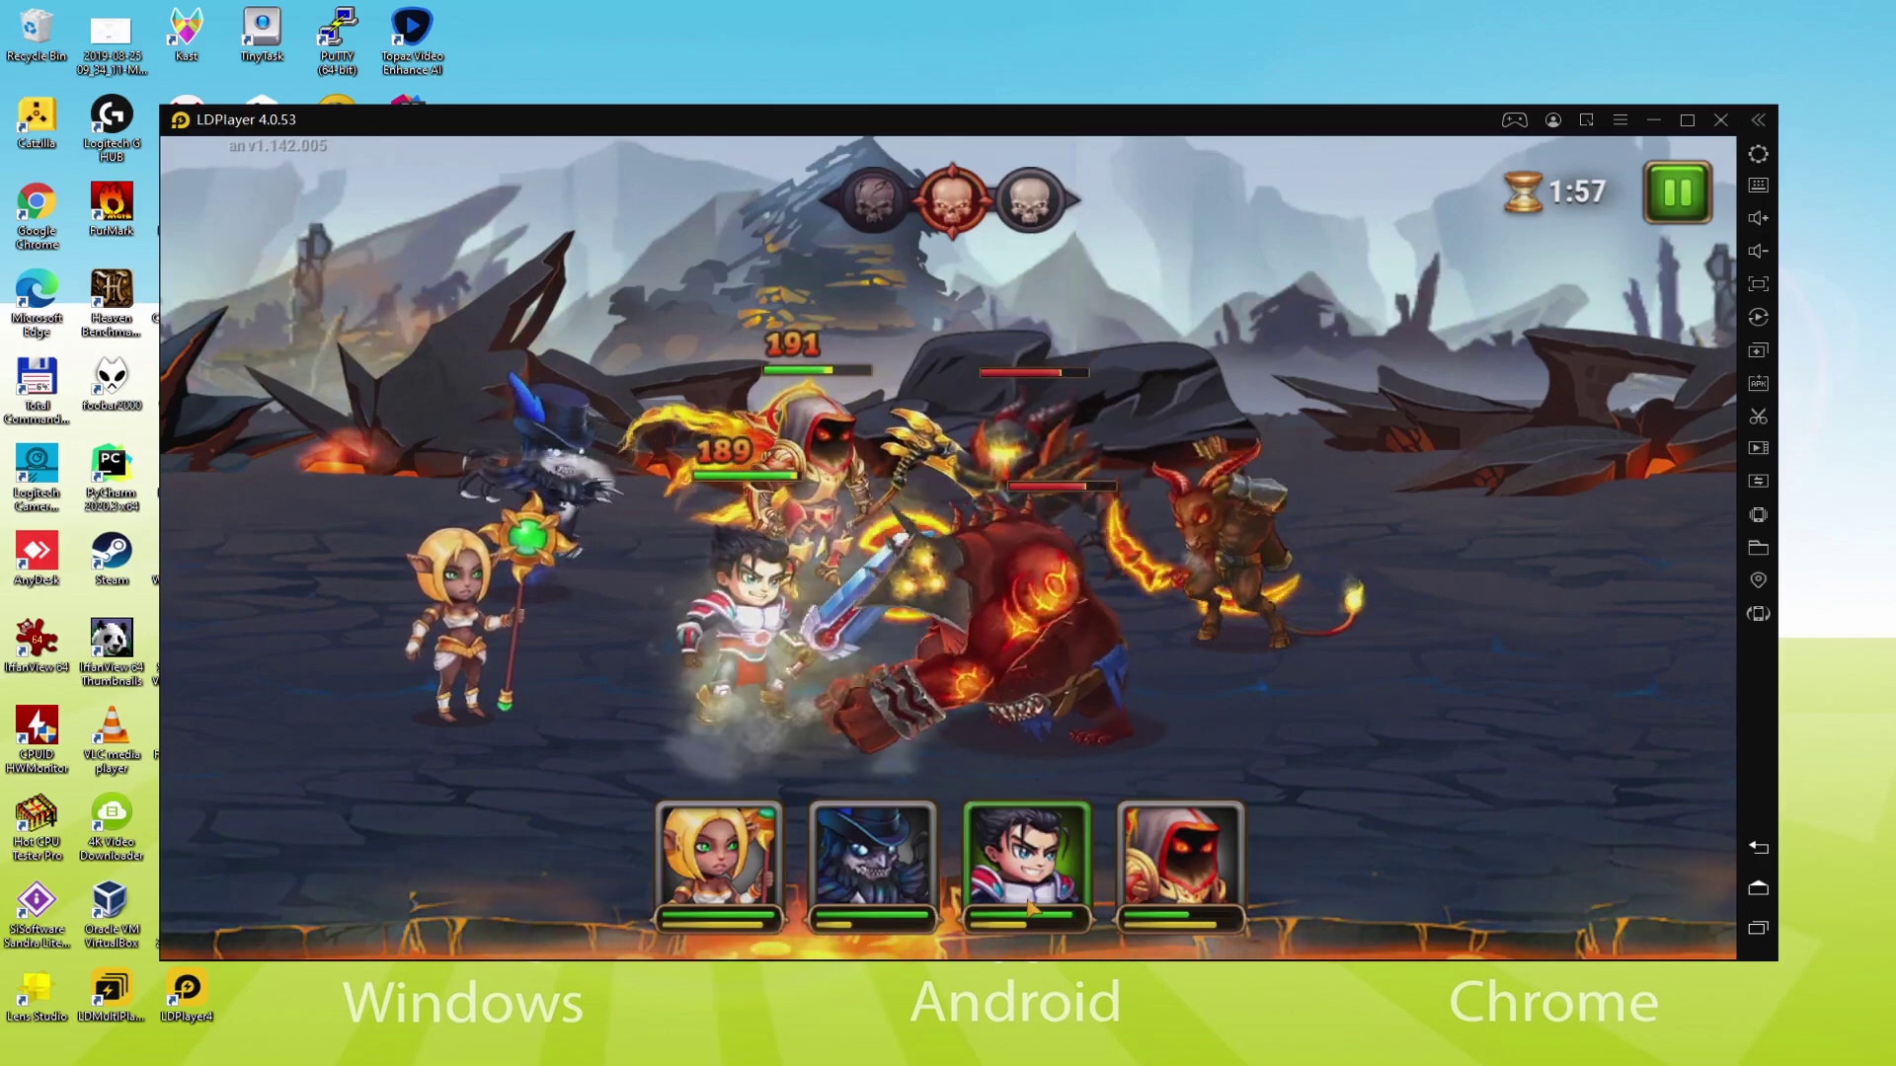
Step: Use the skills of the staff-bearing elf and the hooded scythe hero in the battle, and close the emulator settings
left_click(748, 894)
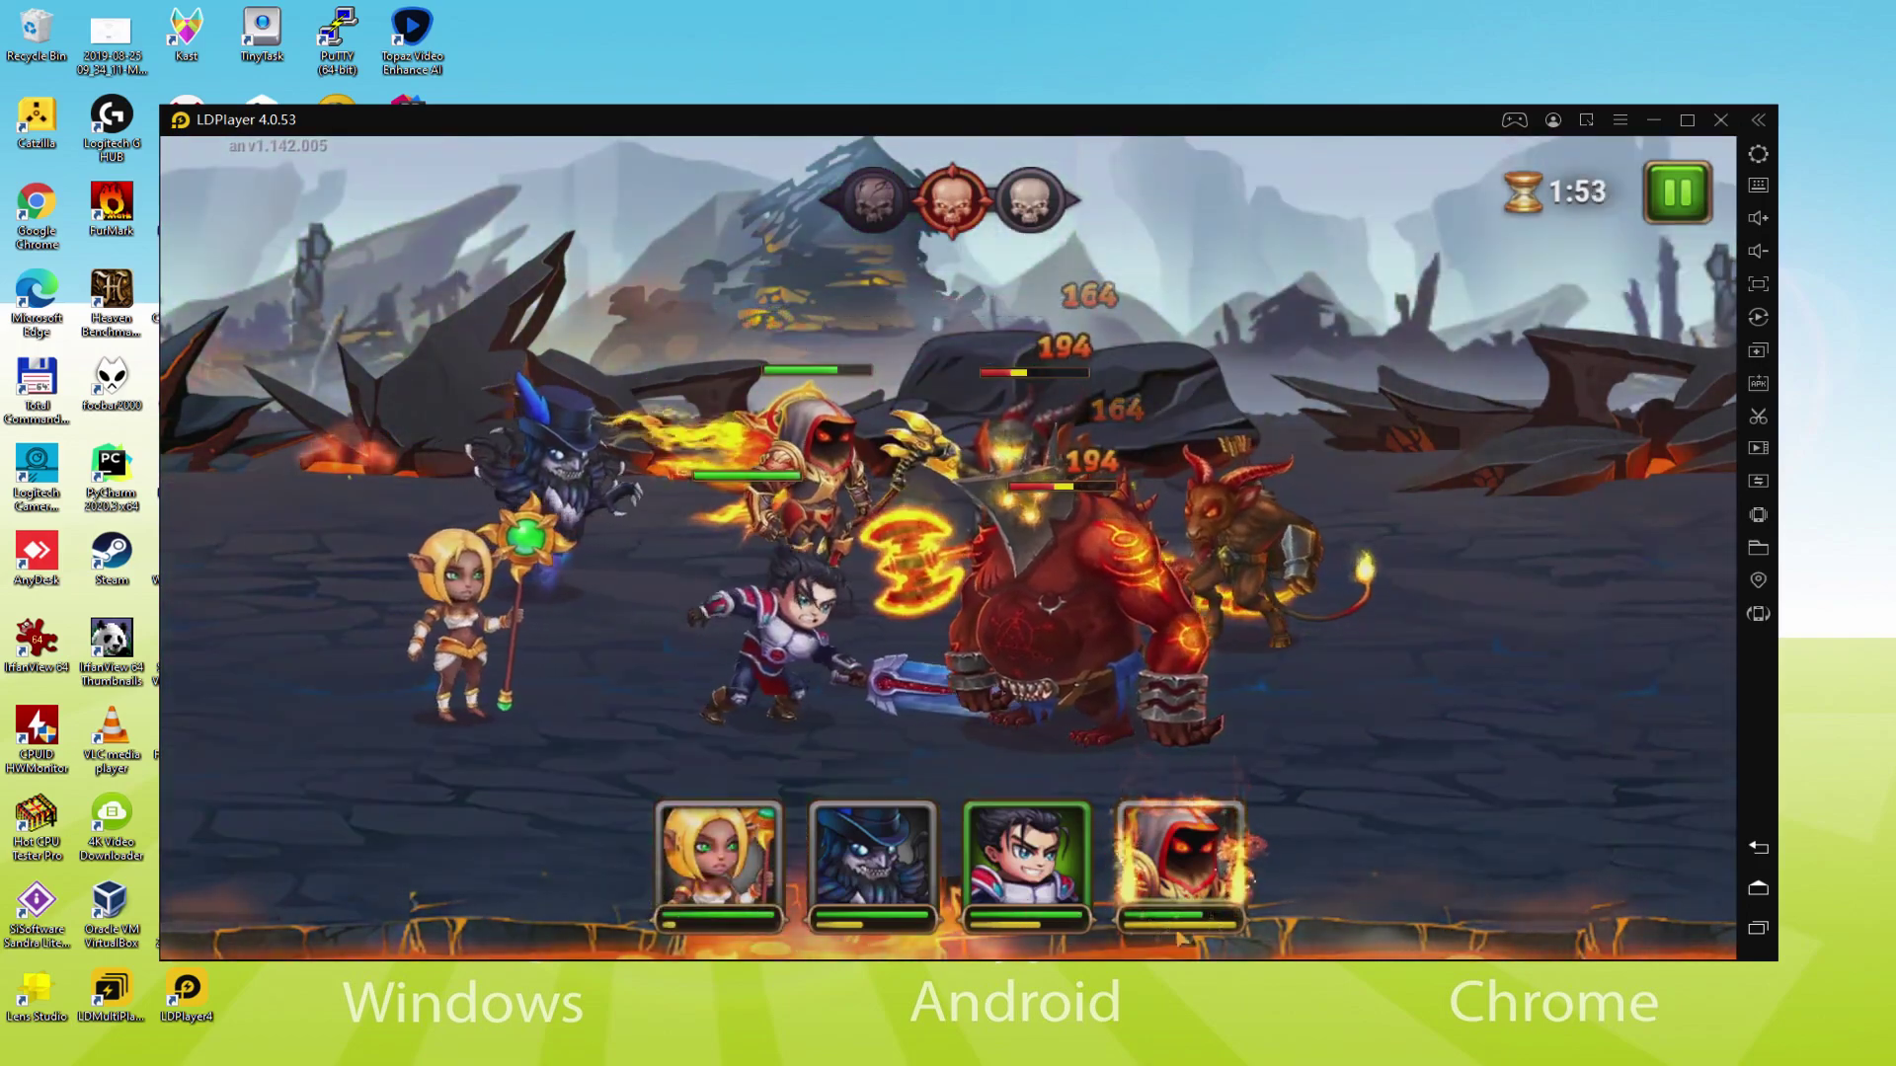
left_click(1180, 934)
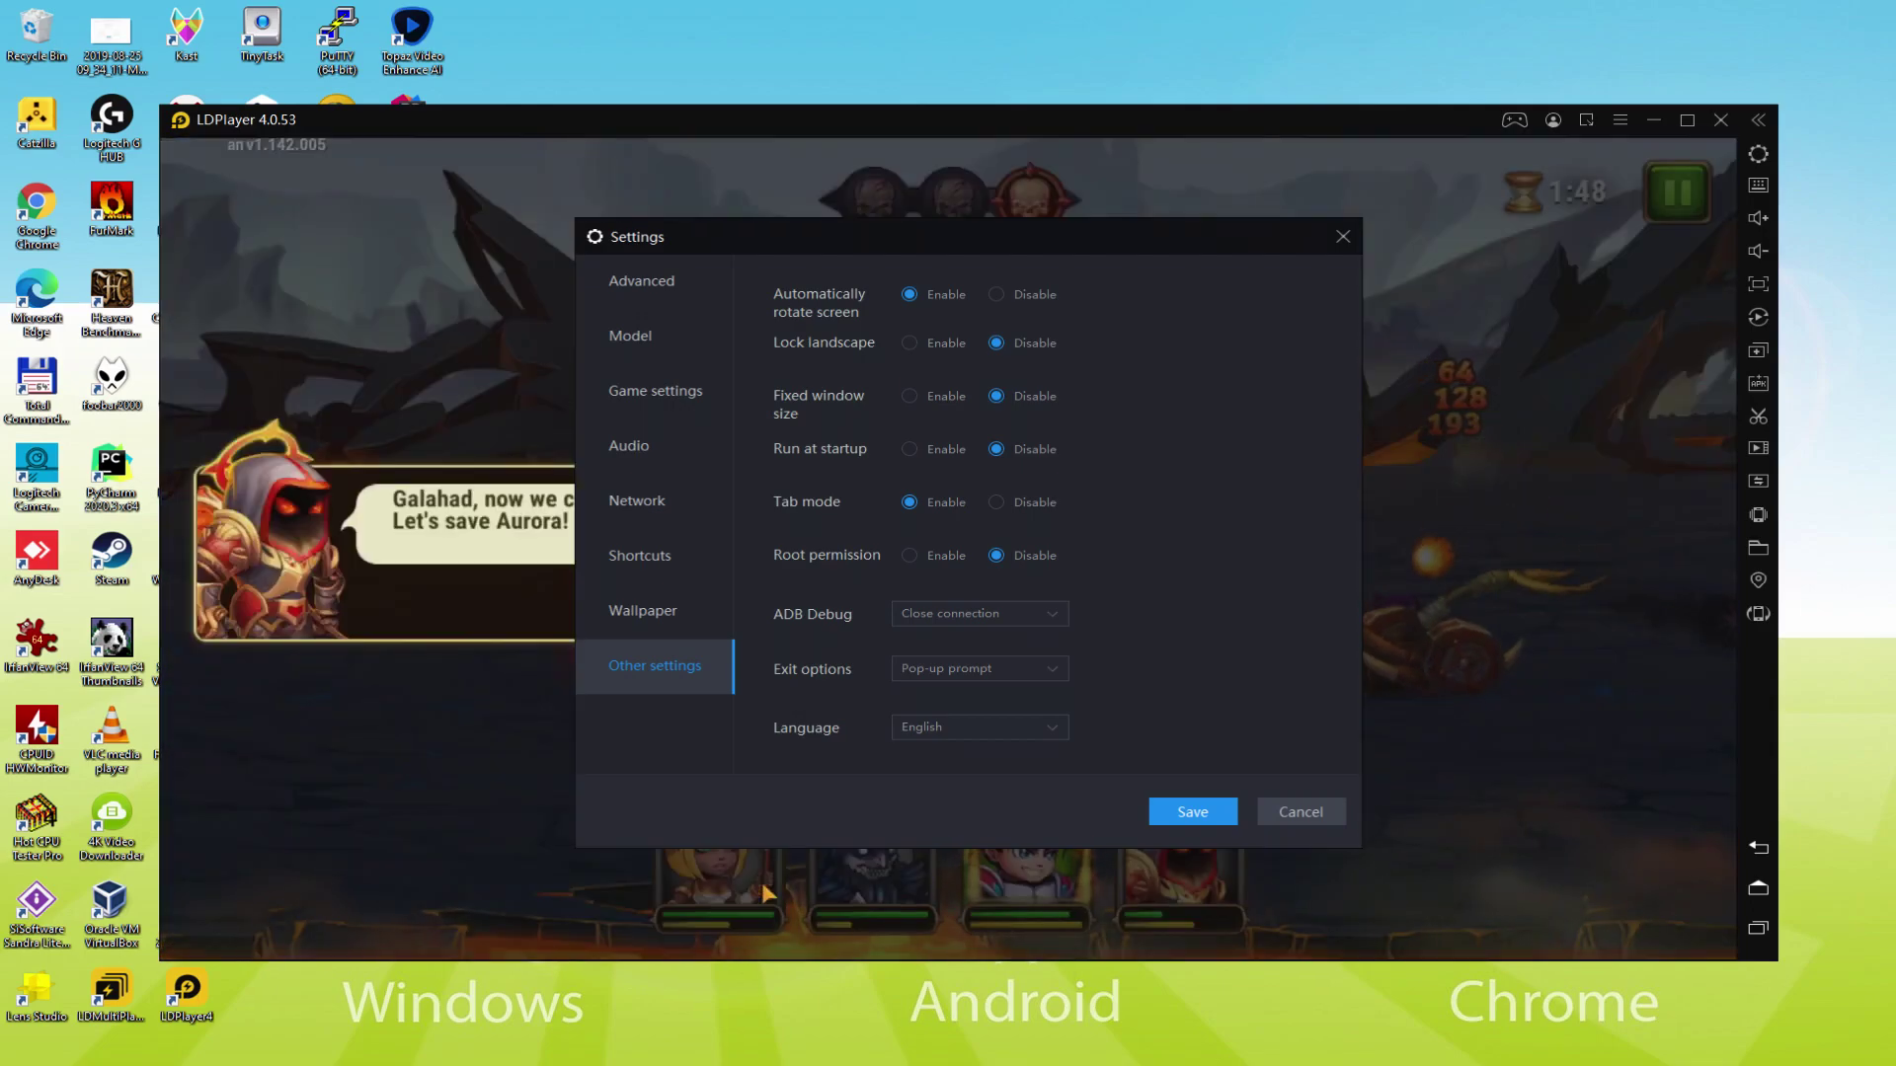
left_click(758, 948)
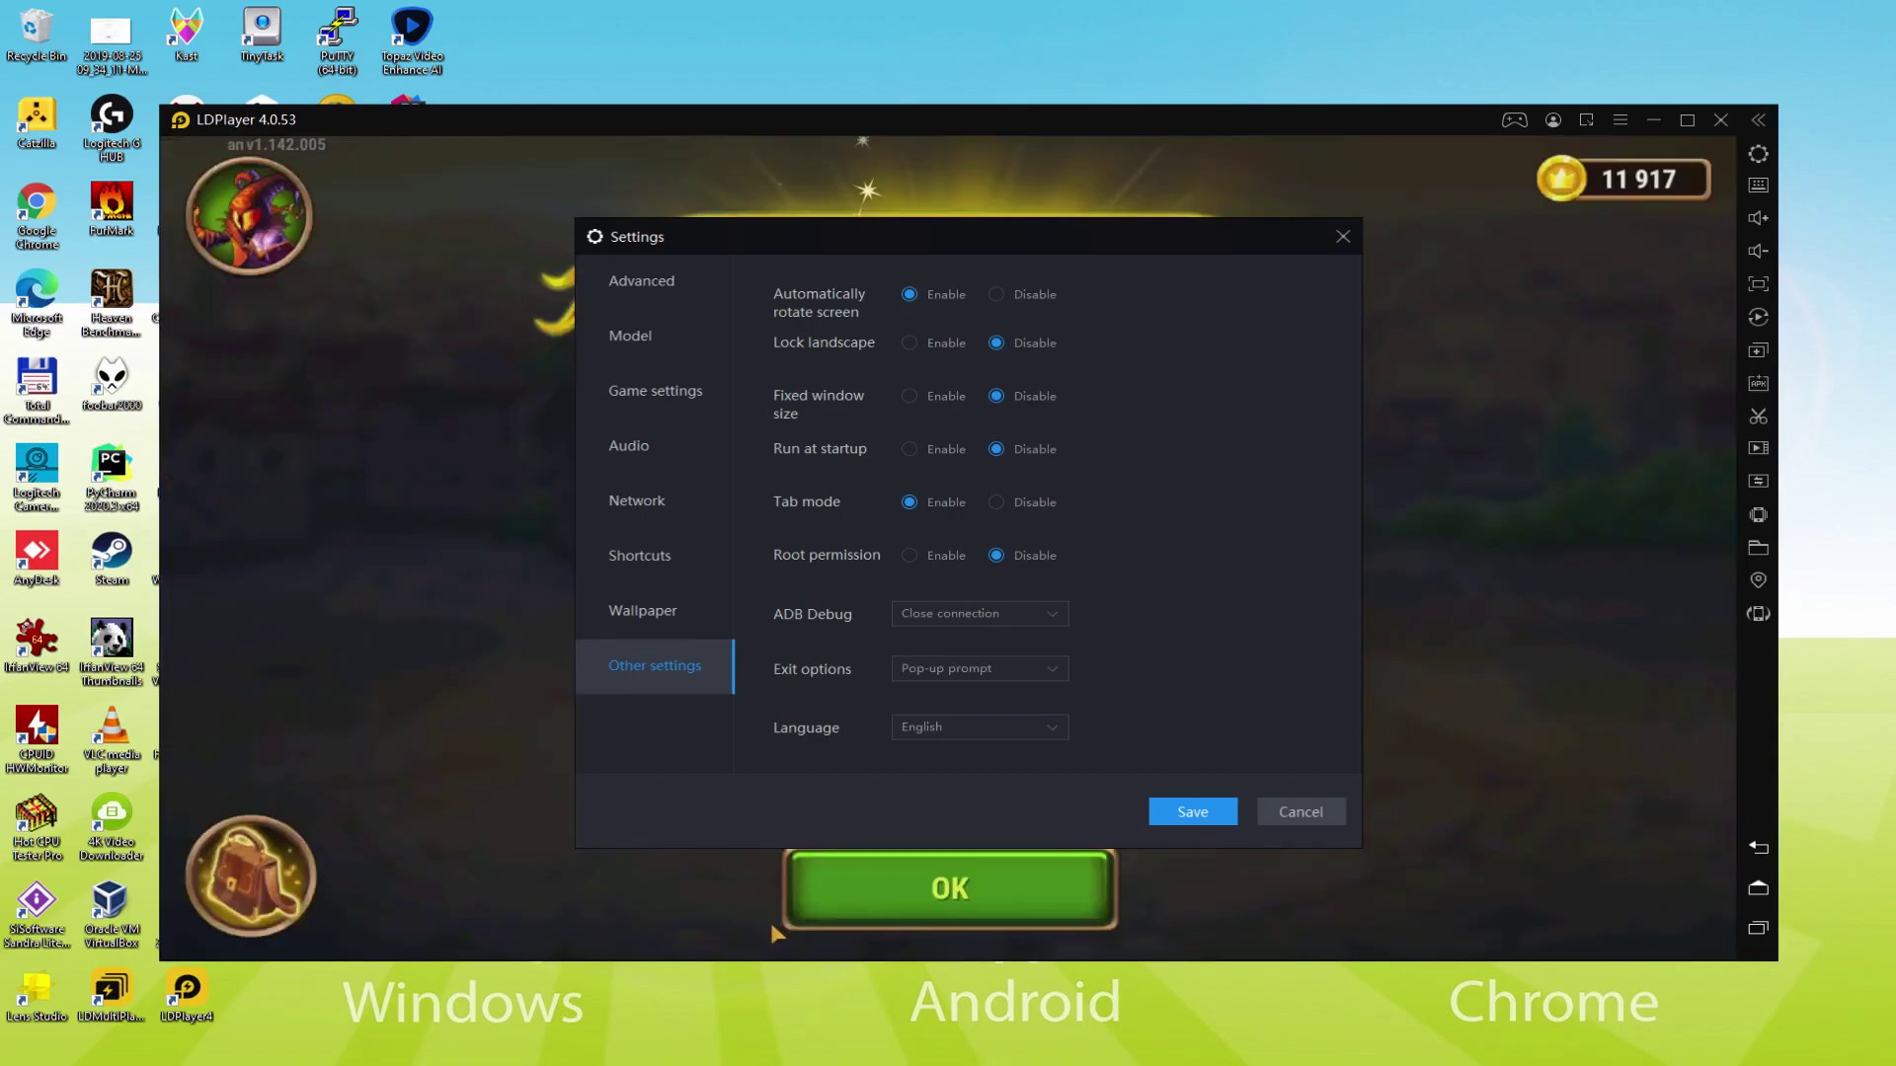
key("Escape")
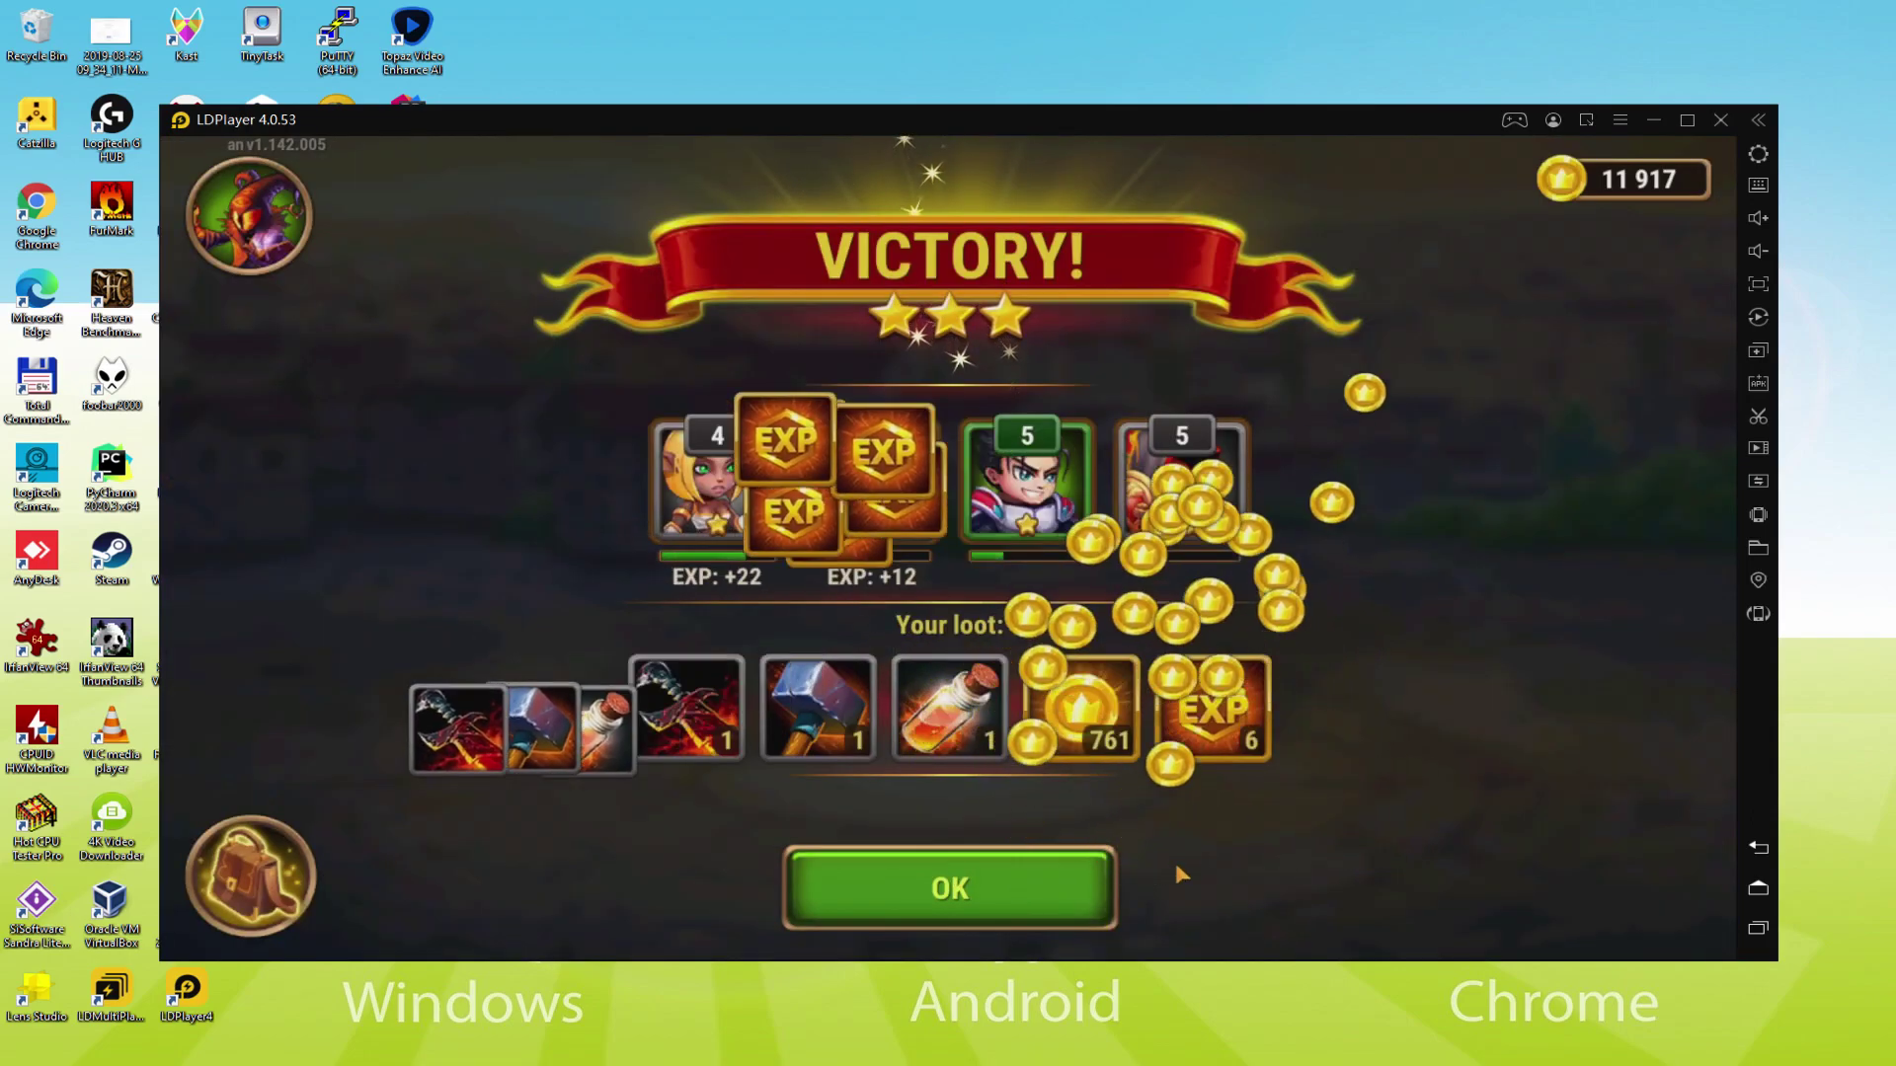
Step: Collect the victory loot, accept the new team level reward and dismiss Aurora's dialogue on the campaign map
left_click(940, 889)
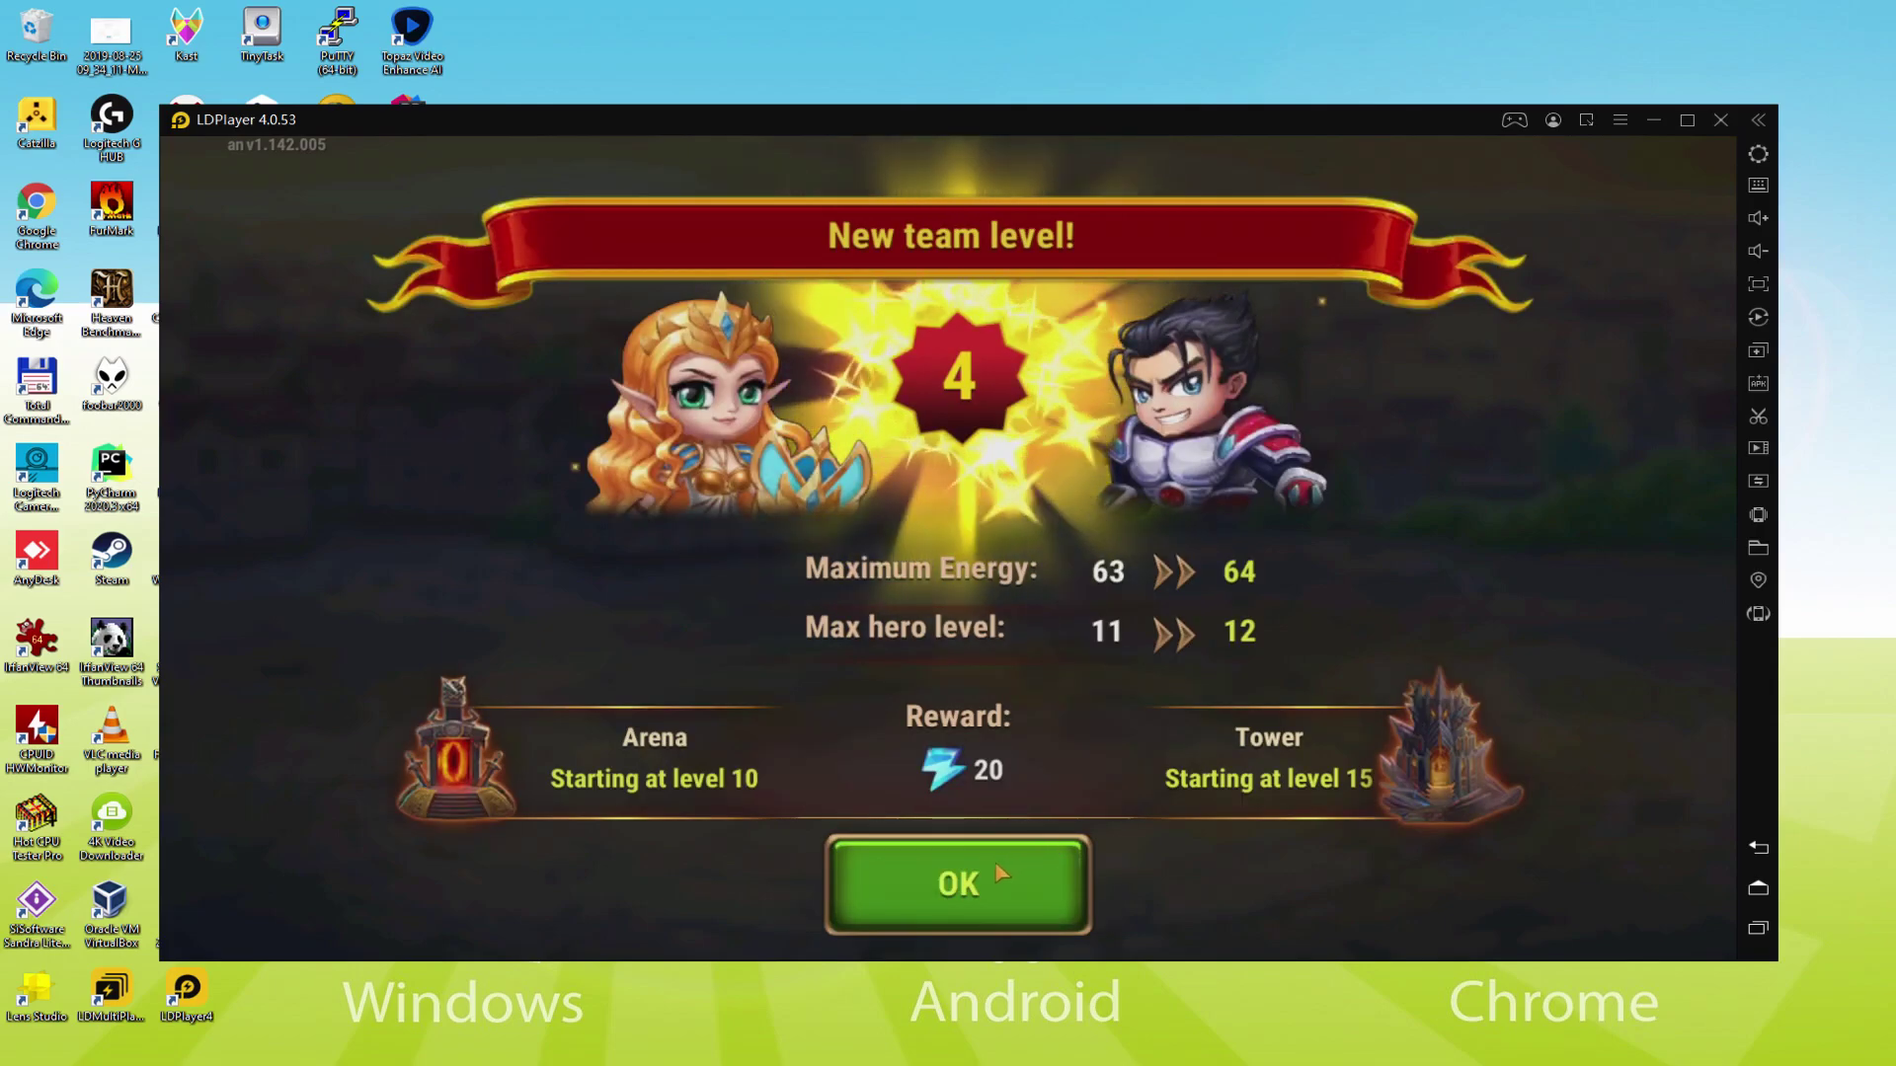
left_click(1000, 873)
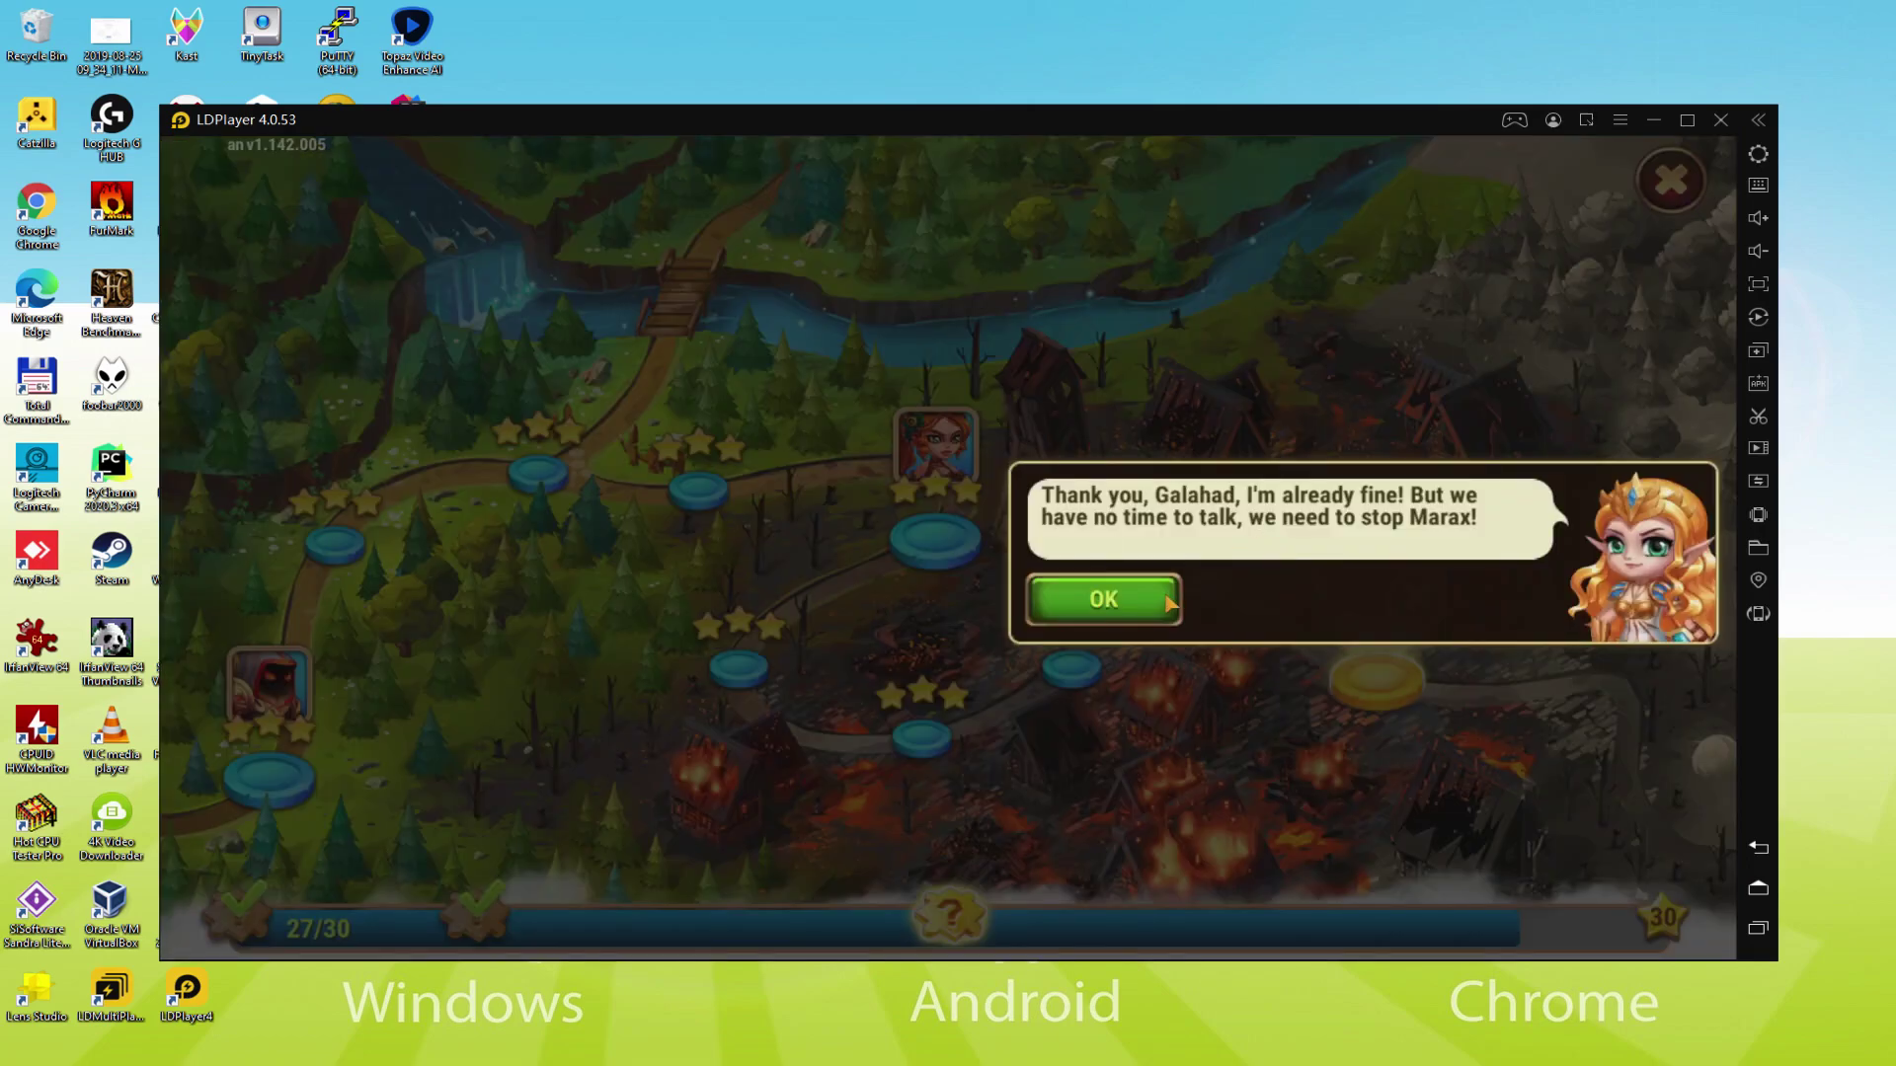
left_click(1170, 603)
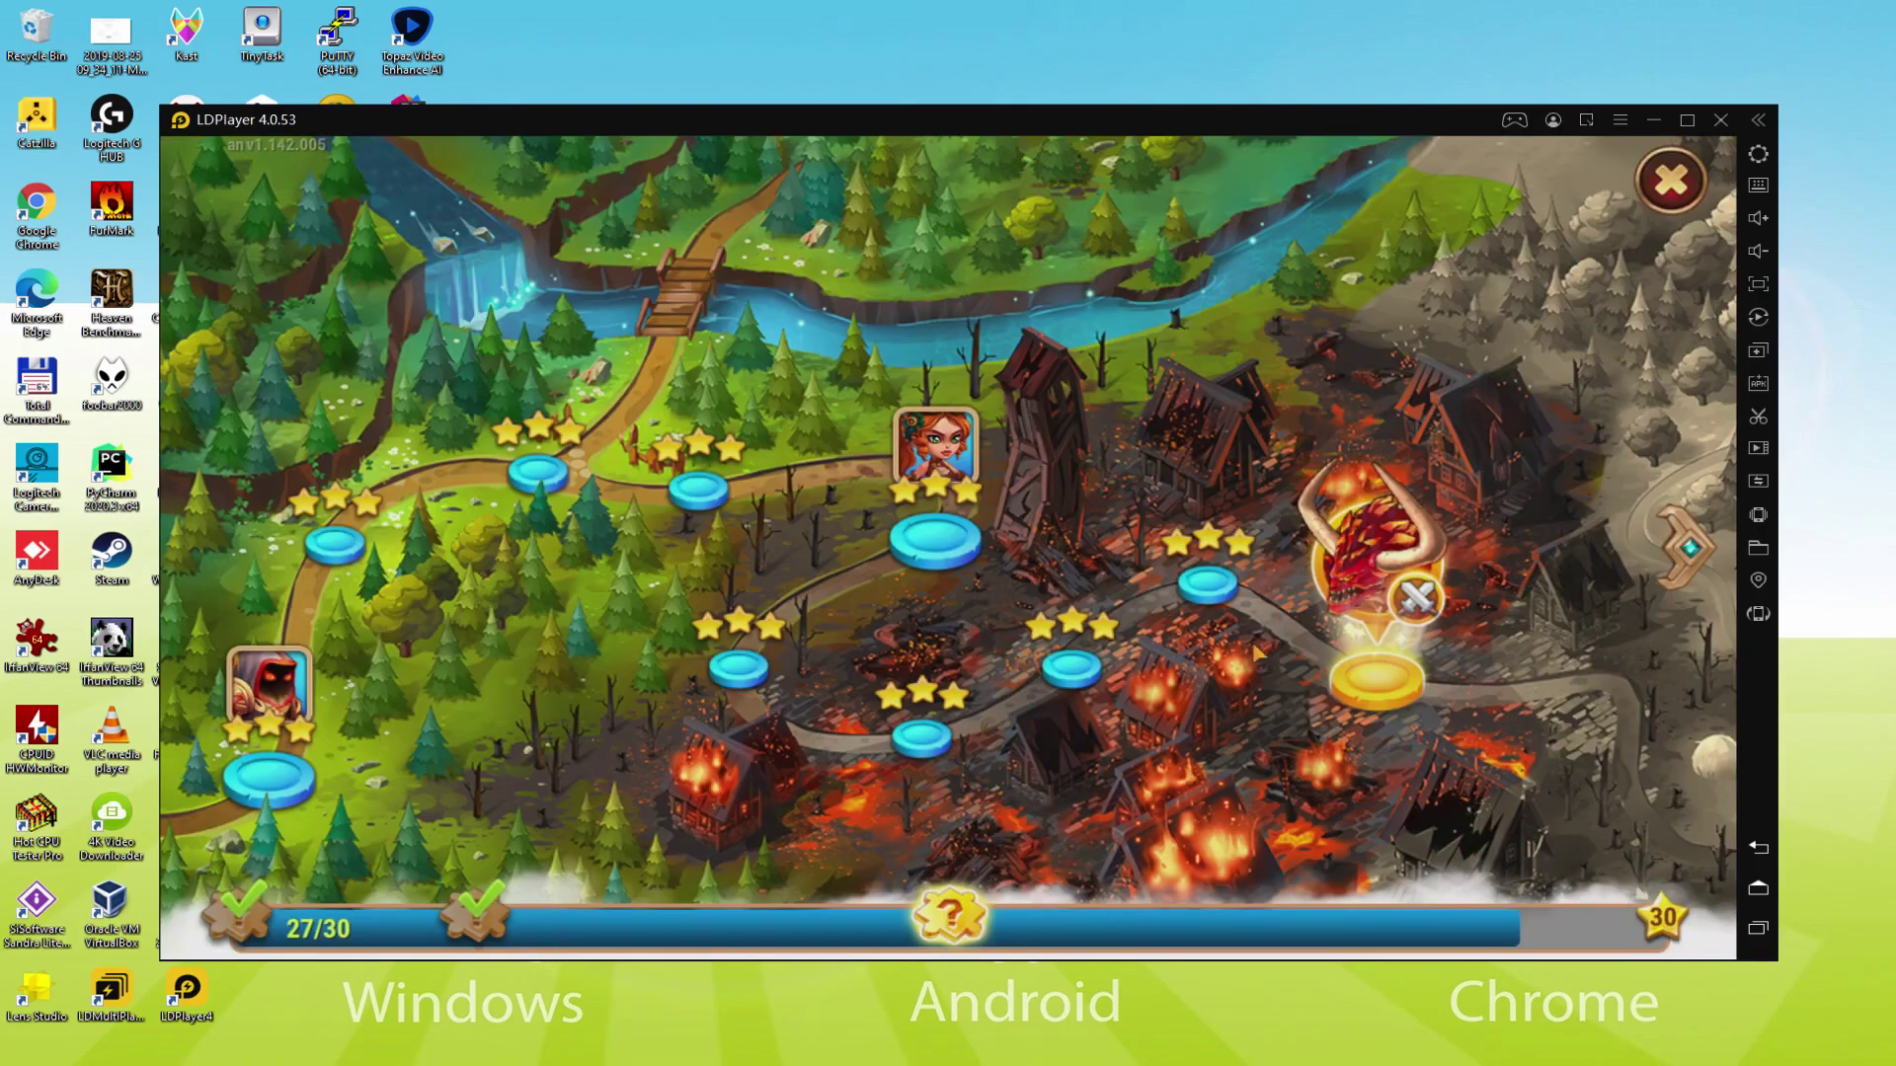
Step: Start the horned demon boss mission on the campaign map and dismiss the demon's dialogue during the first wave
left_click(1408, 683)
left_click(1323, 778)
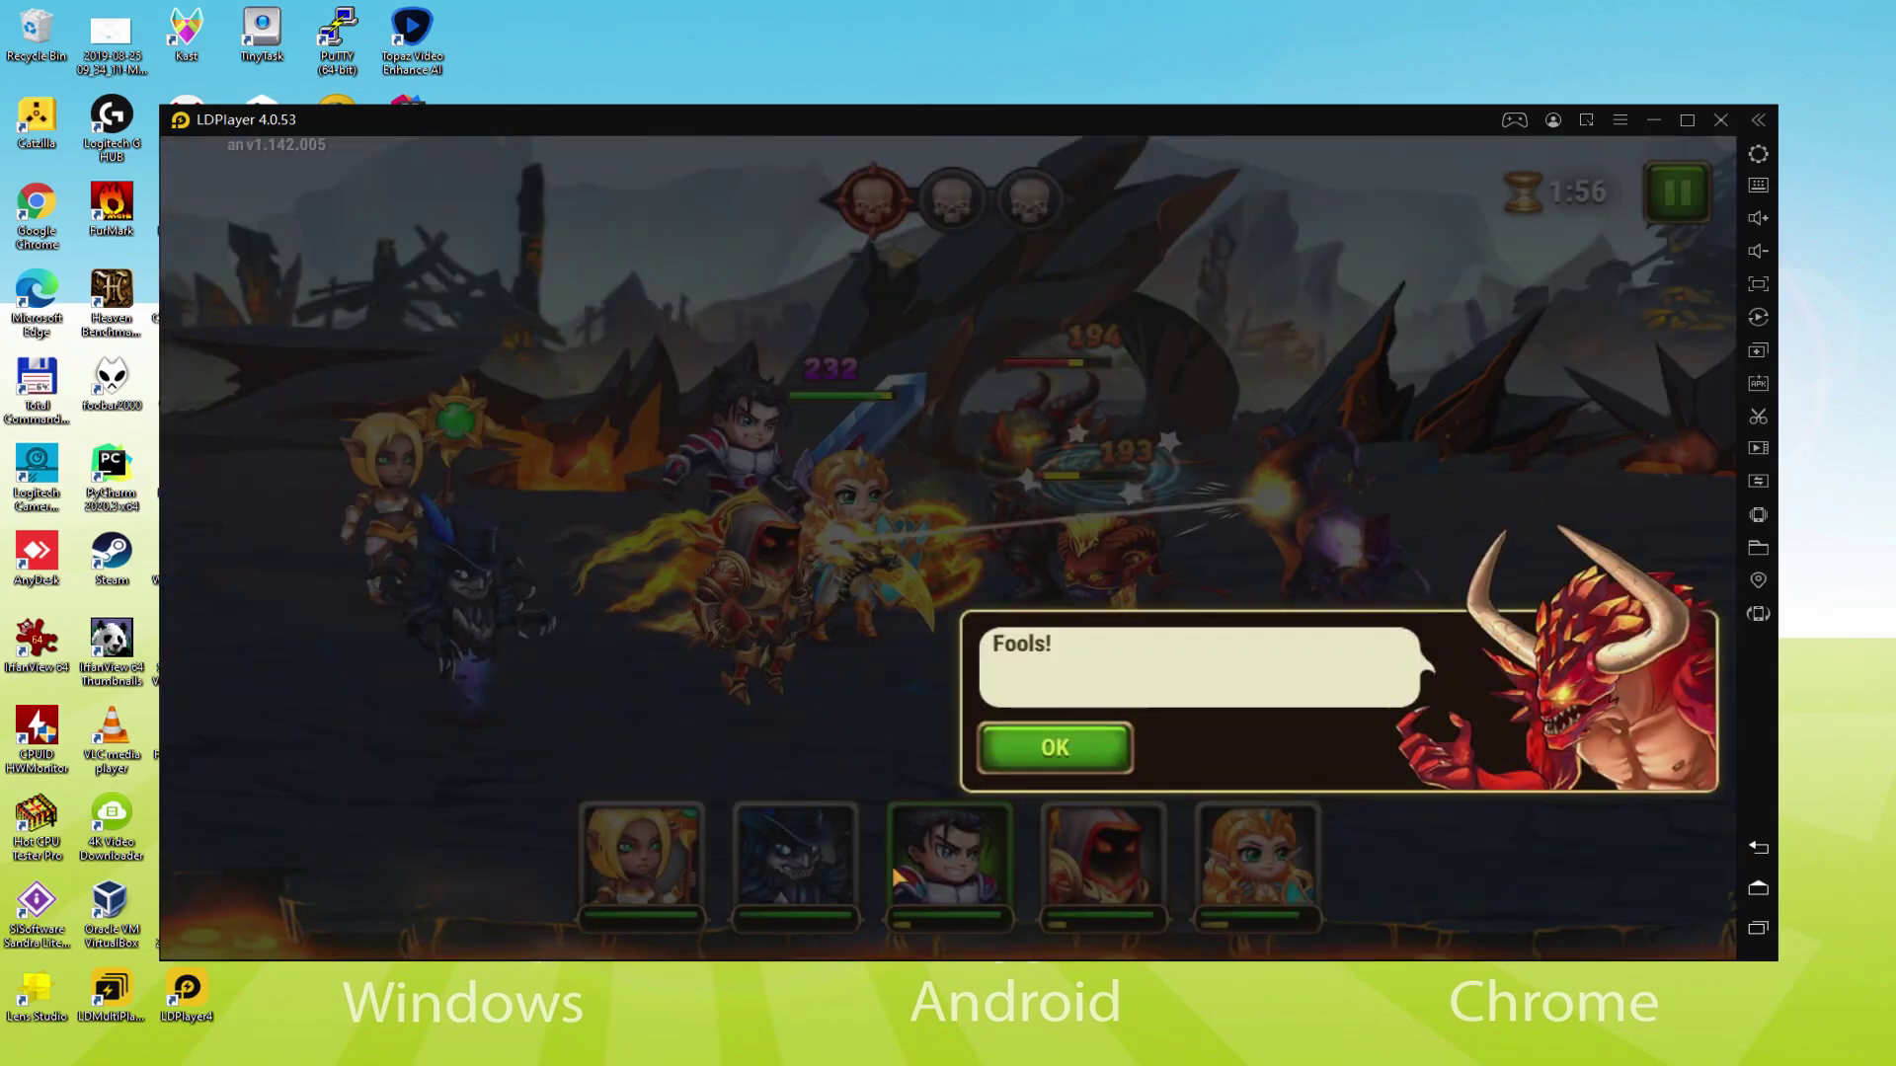
left_click(1065, 751)
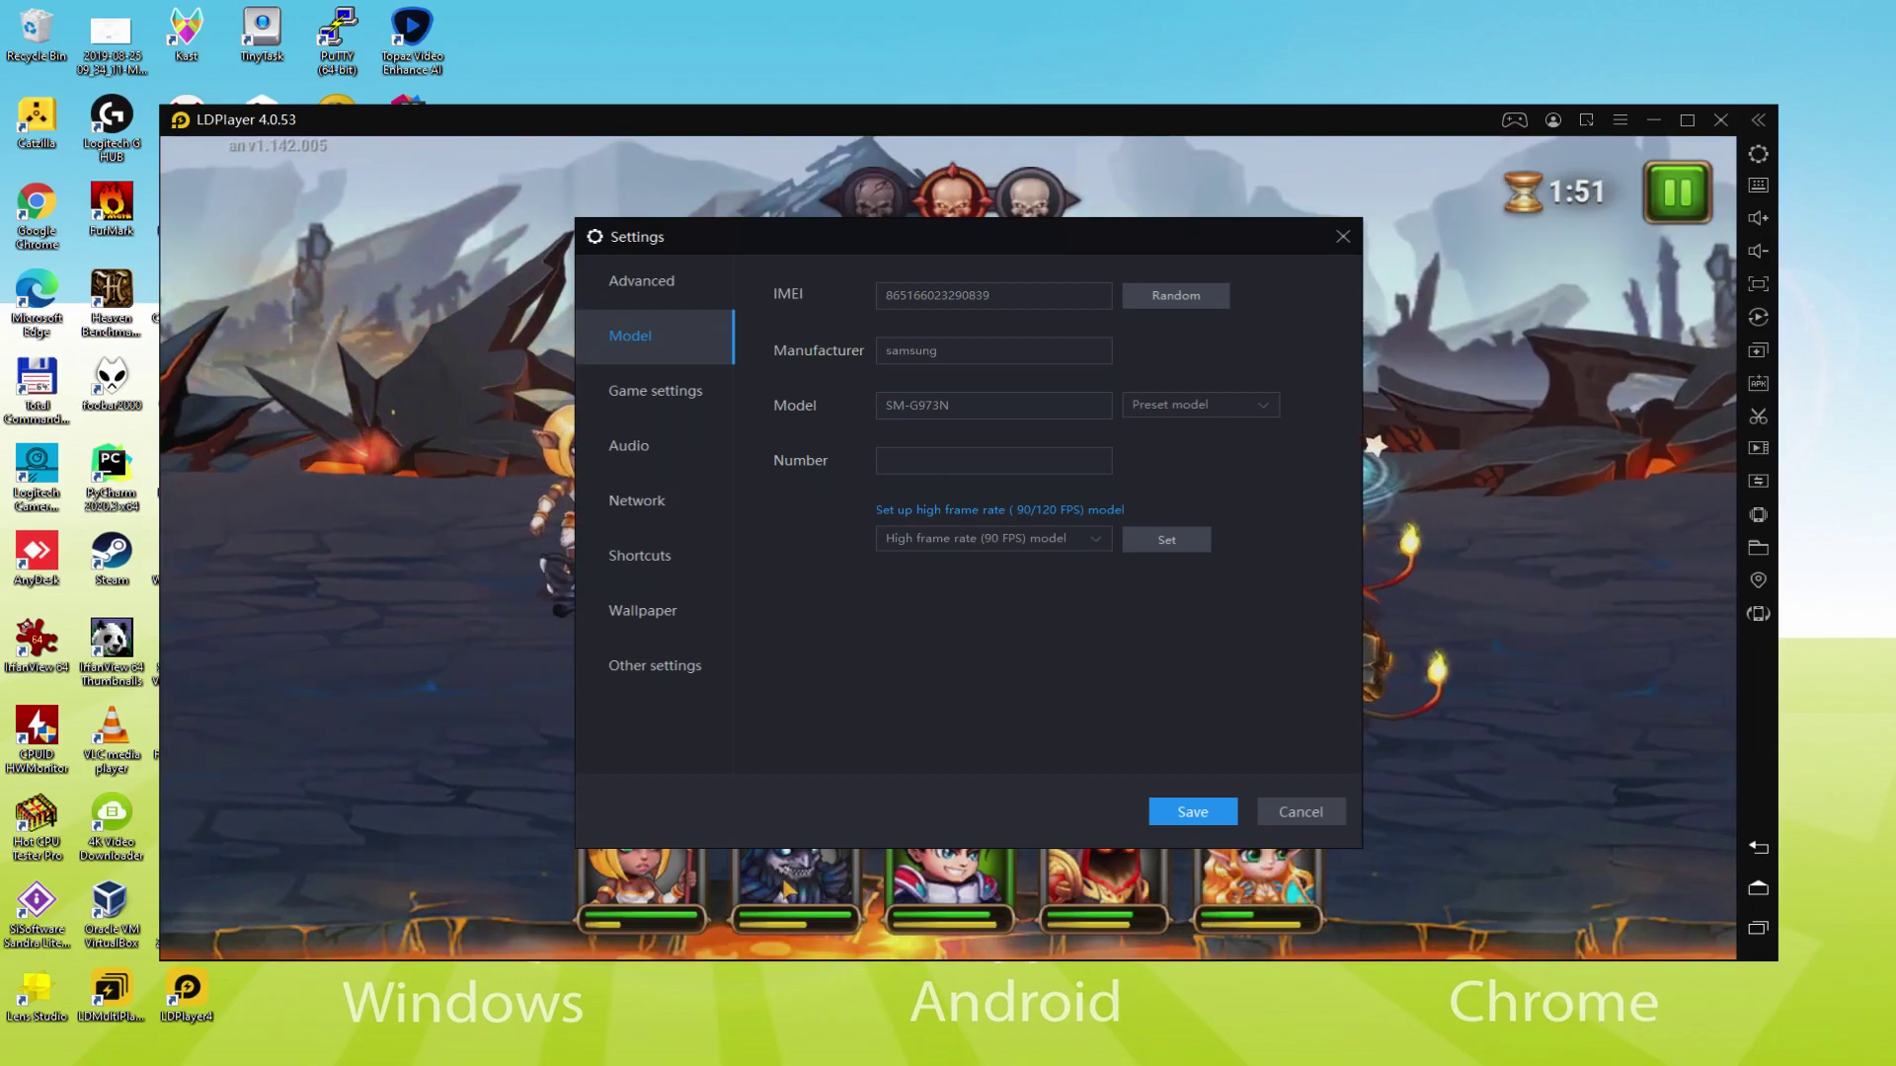
Step: Close the emulator settings and use the skills of the sword hero and the staff-bearing elf against the demon boss
key("Escape")
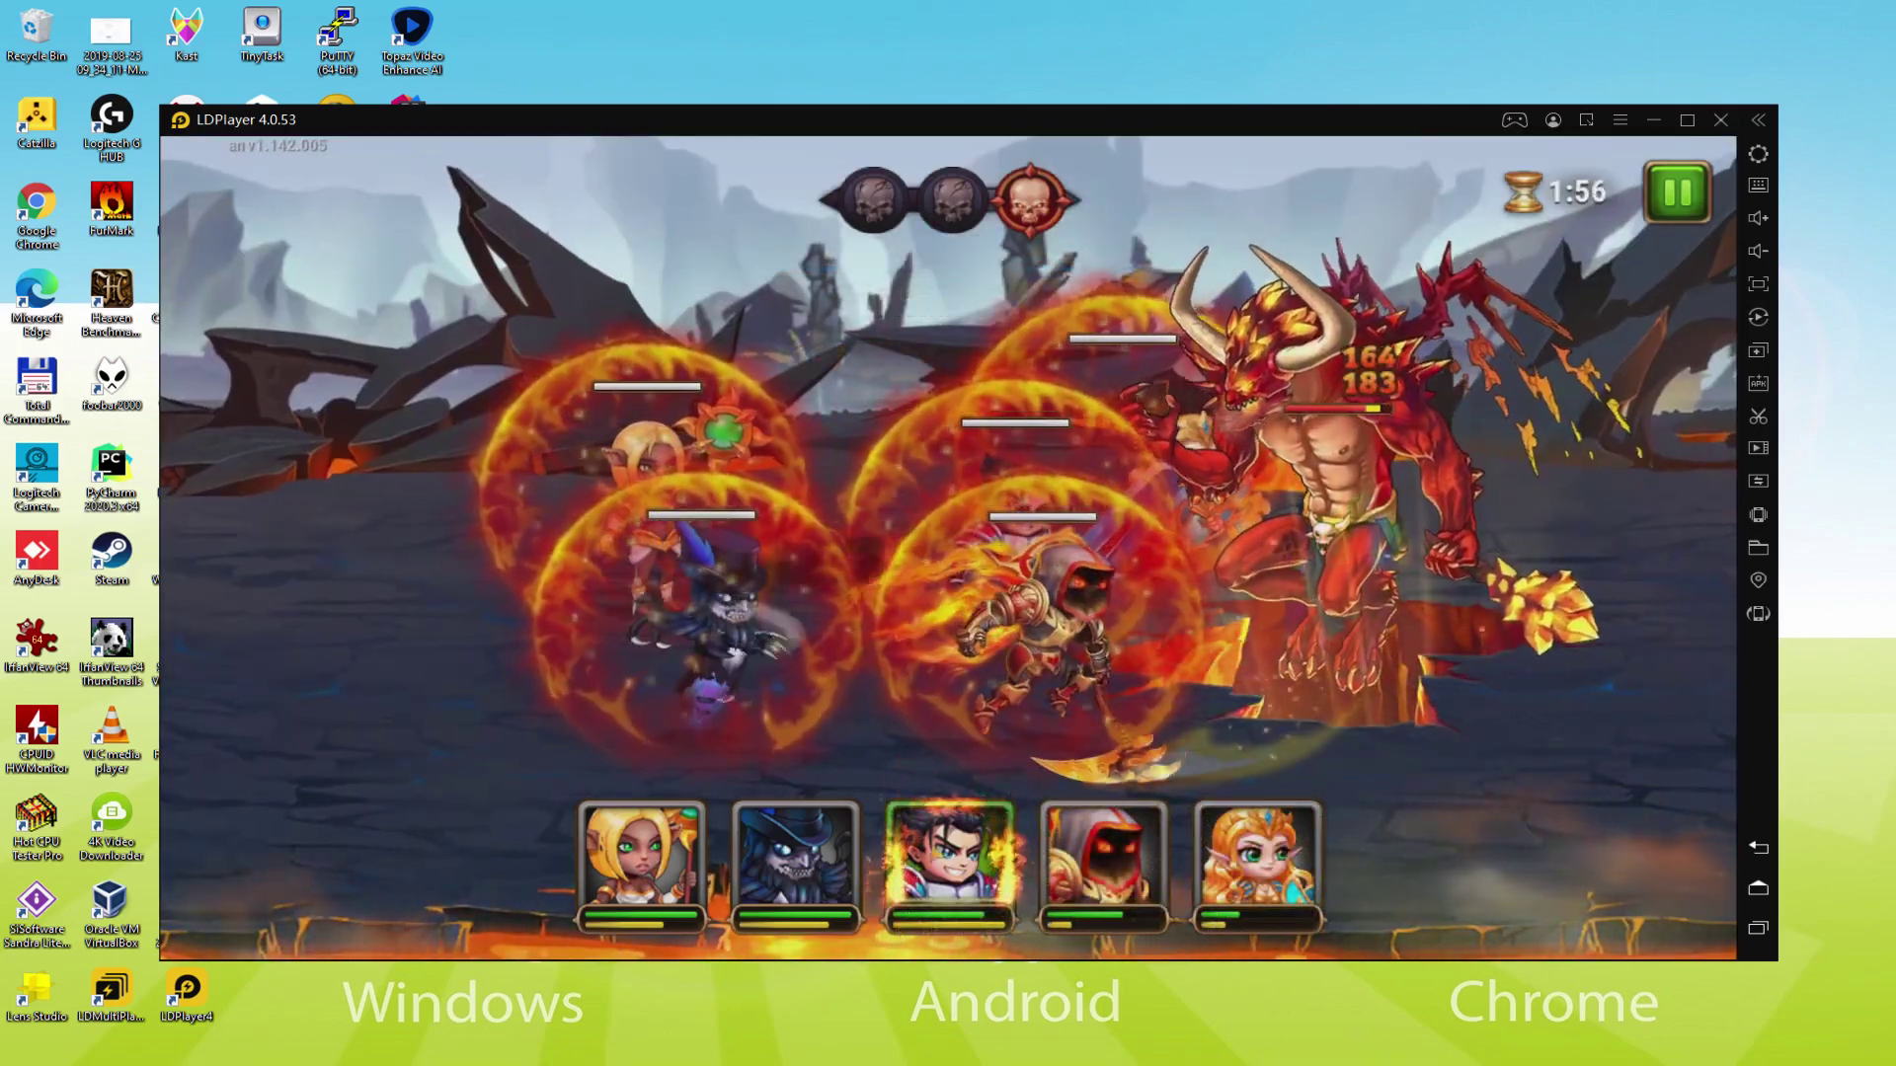
left_click(873, 907)
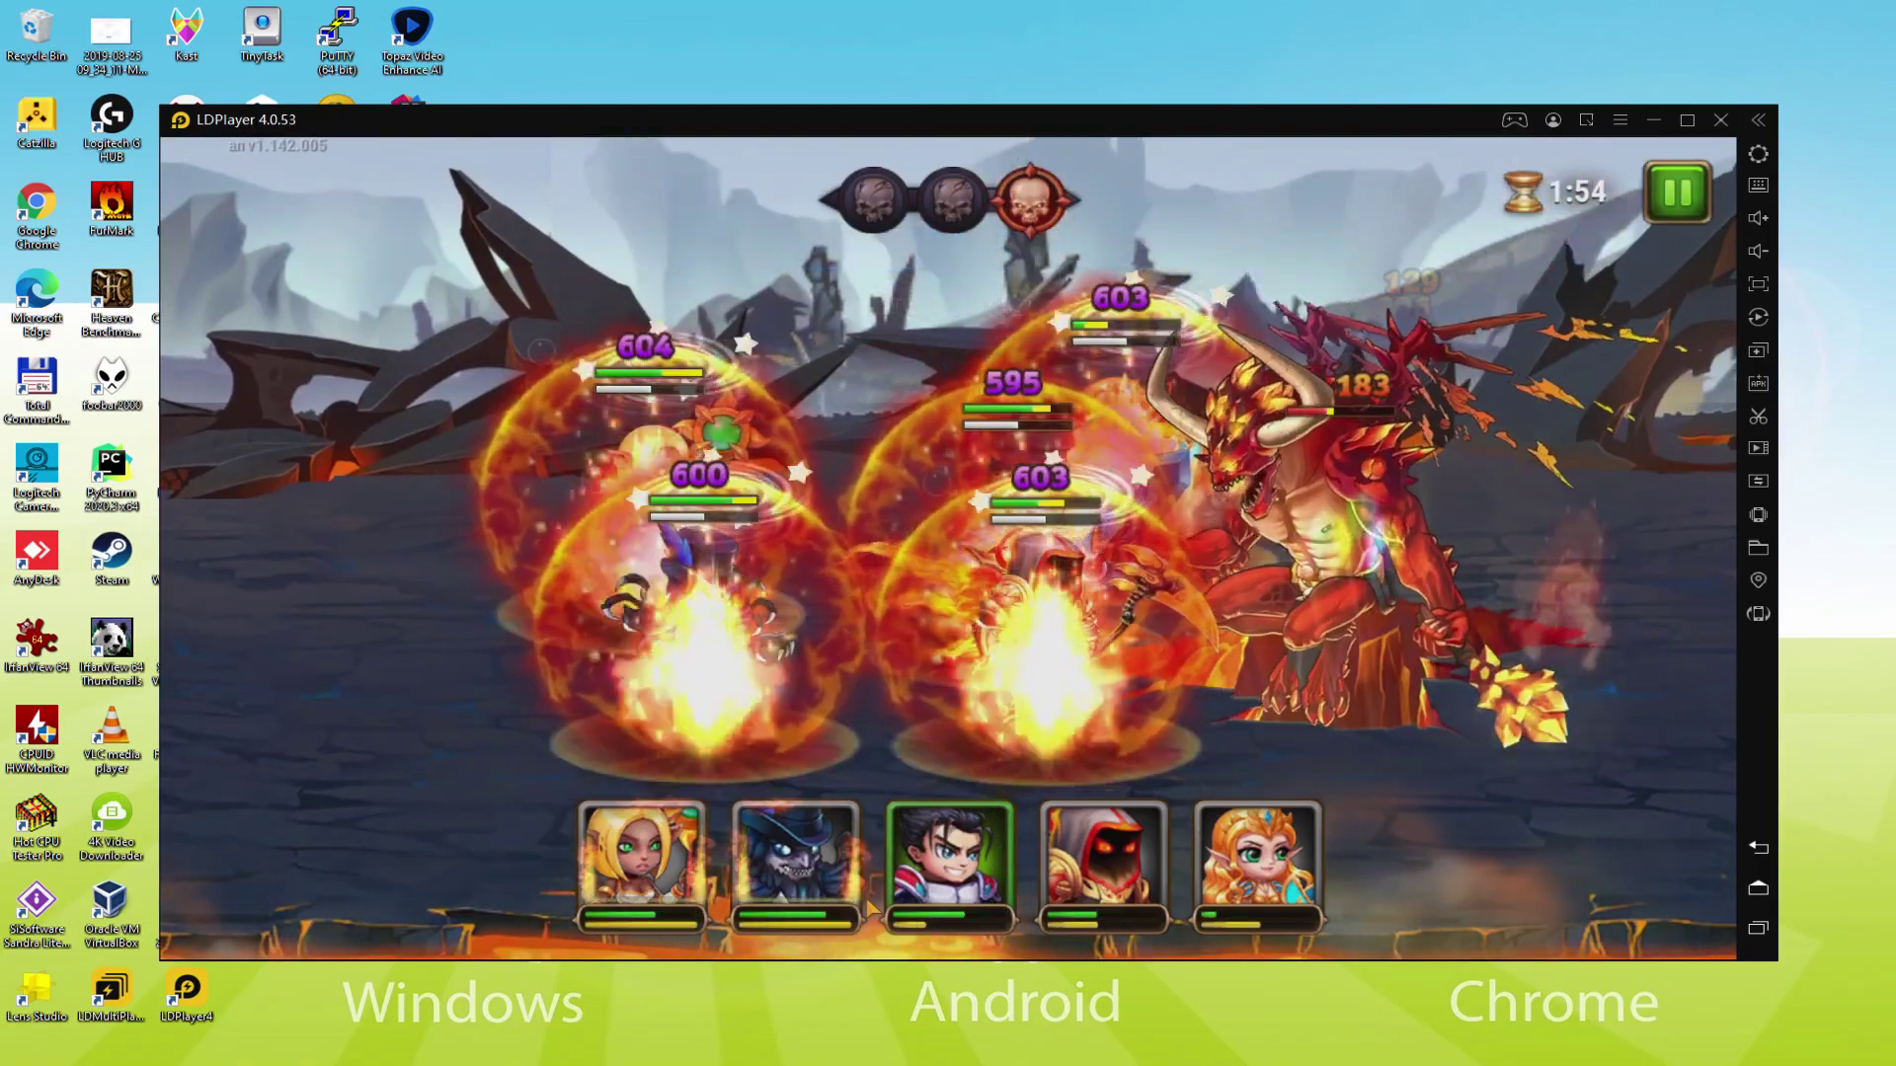
left_click(699, 869)
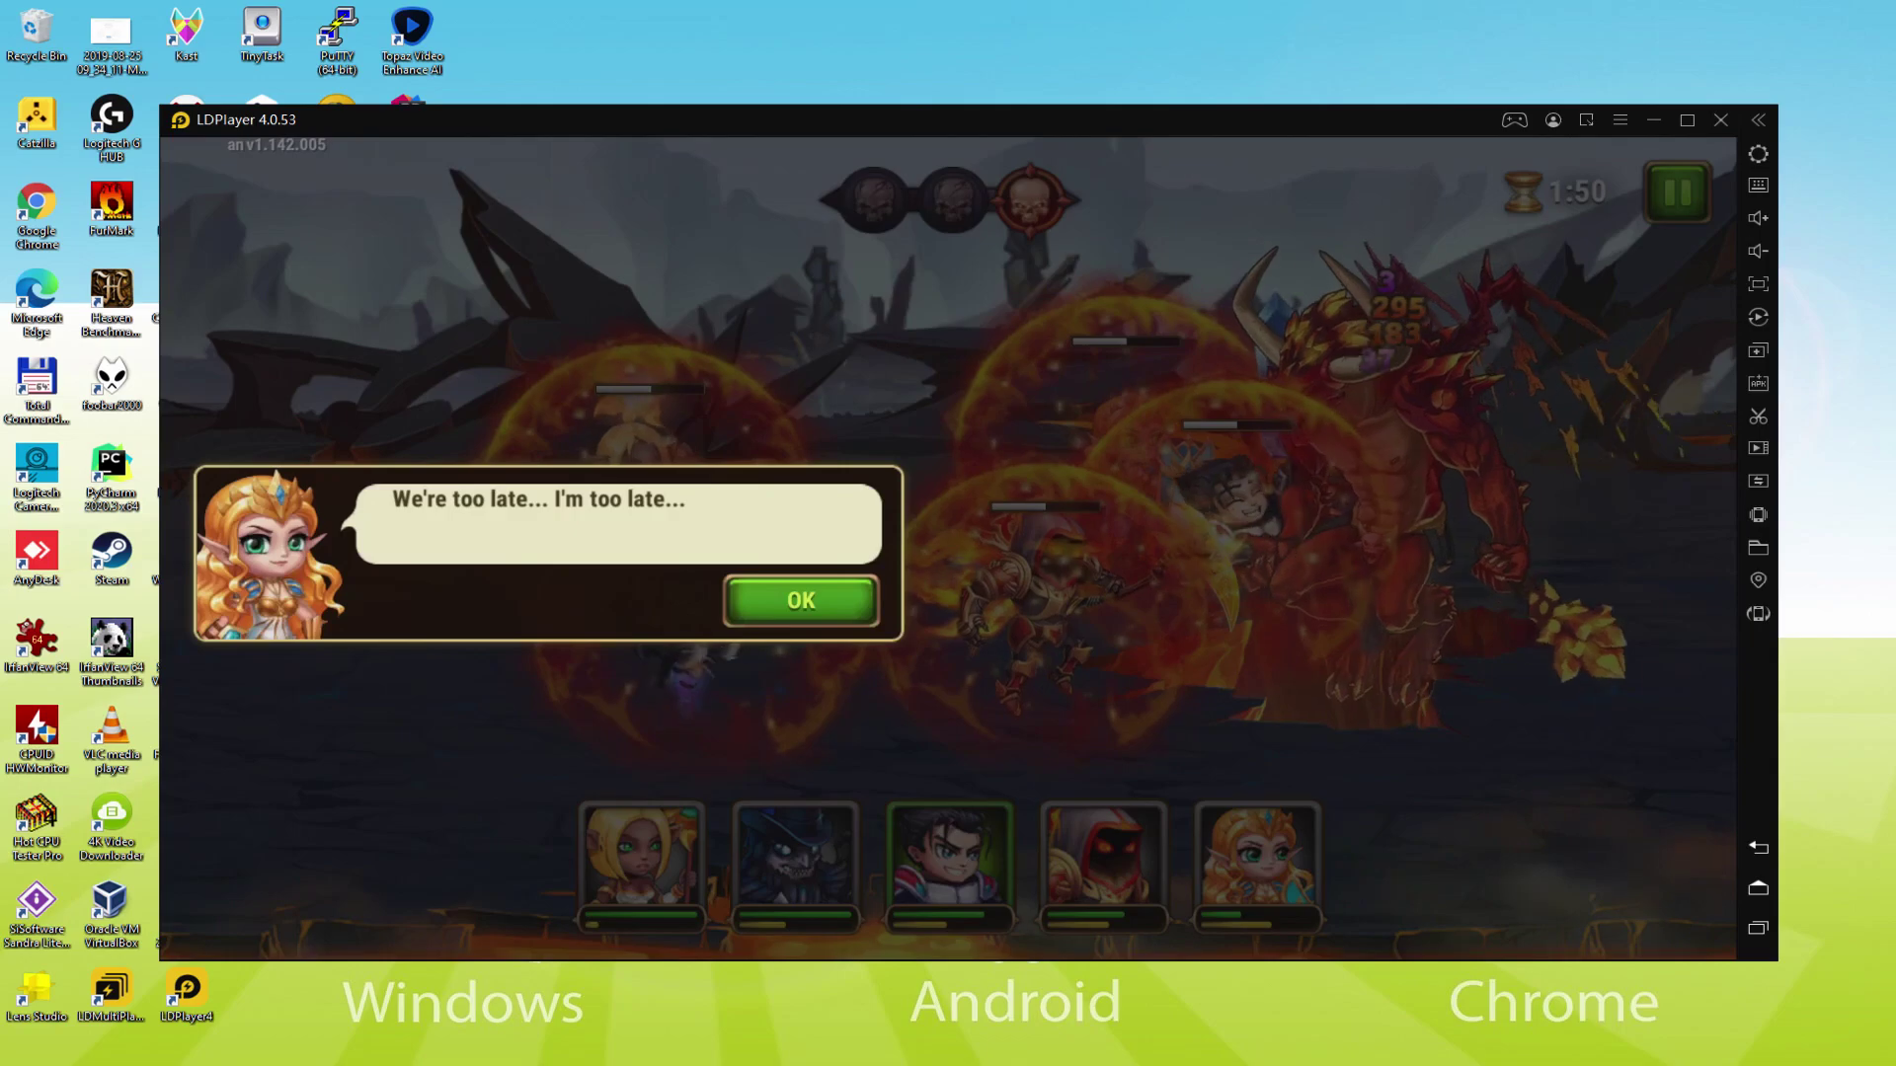
Step: Dismiss the closing dialogues of Aurora and Galahad and collect the loot of the boss mission
left_click(805, 600)
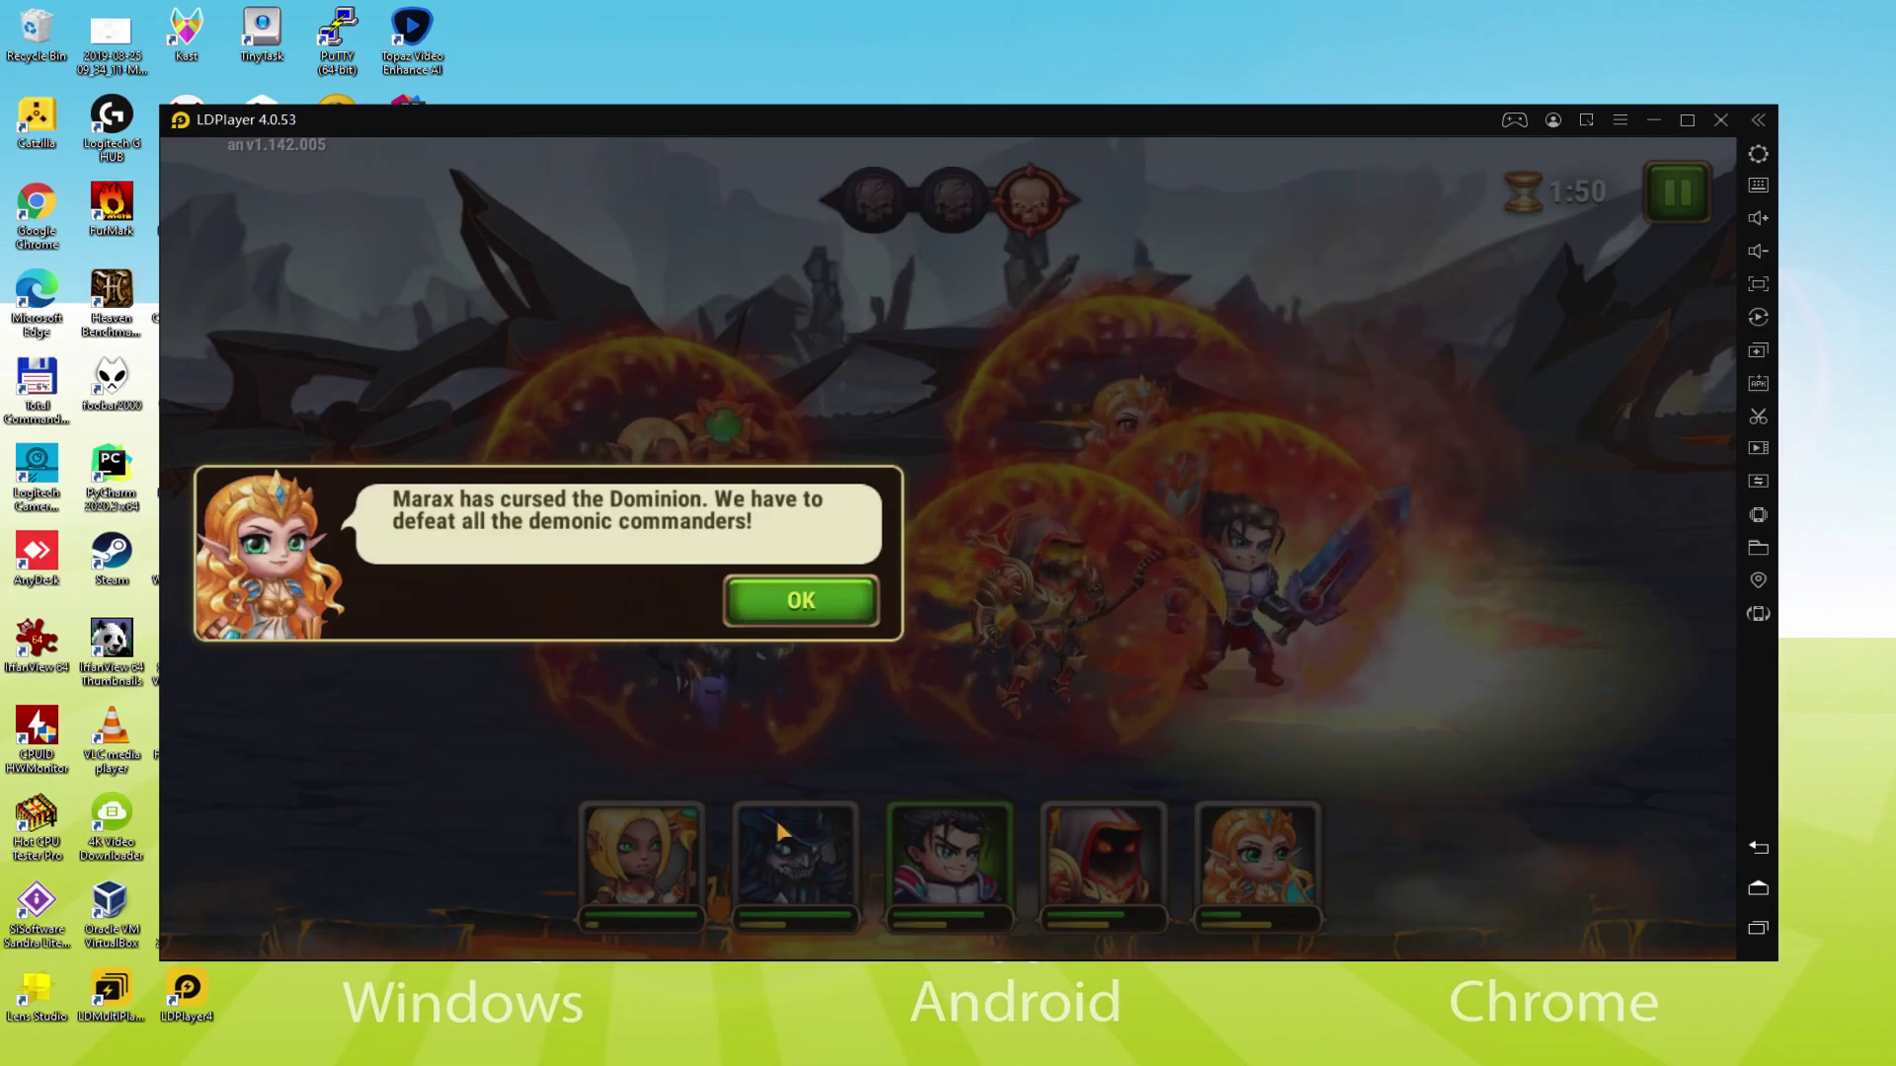
left_click(812, 602)
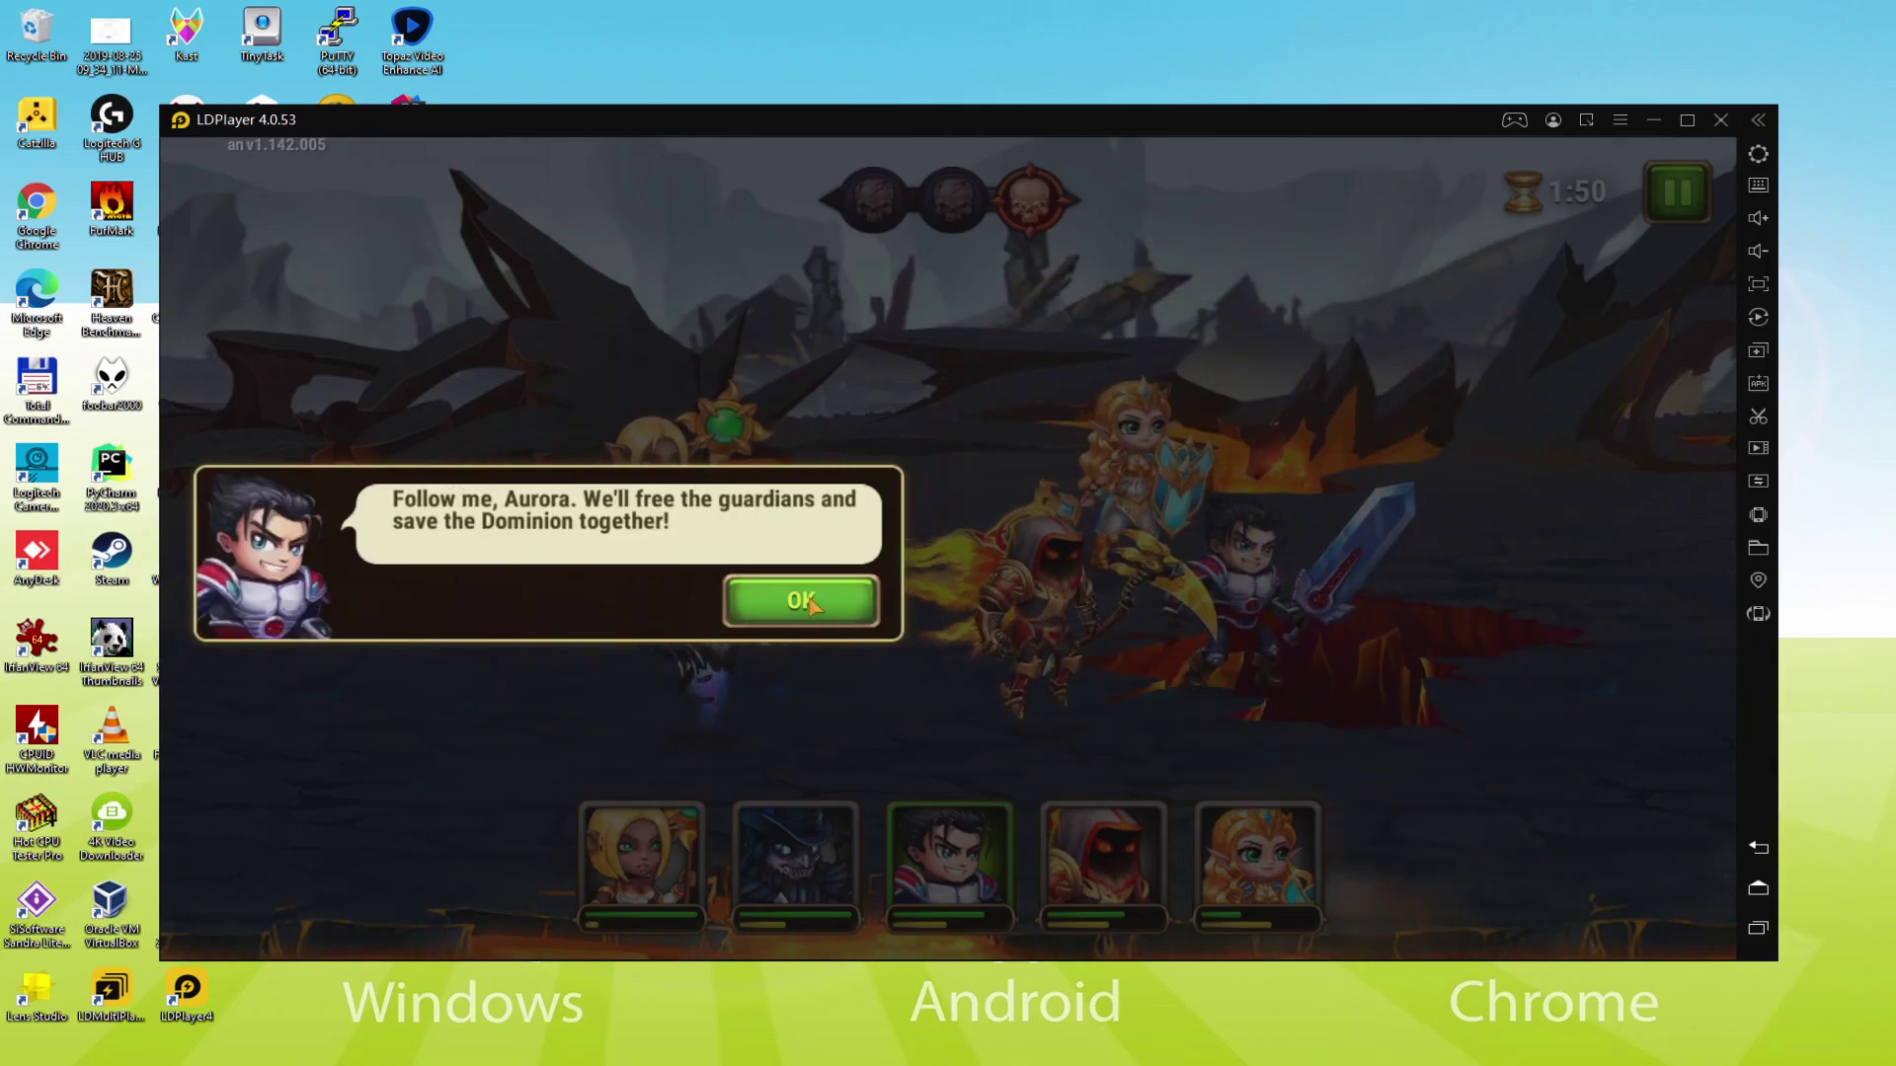
left_click(808, 600)
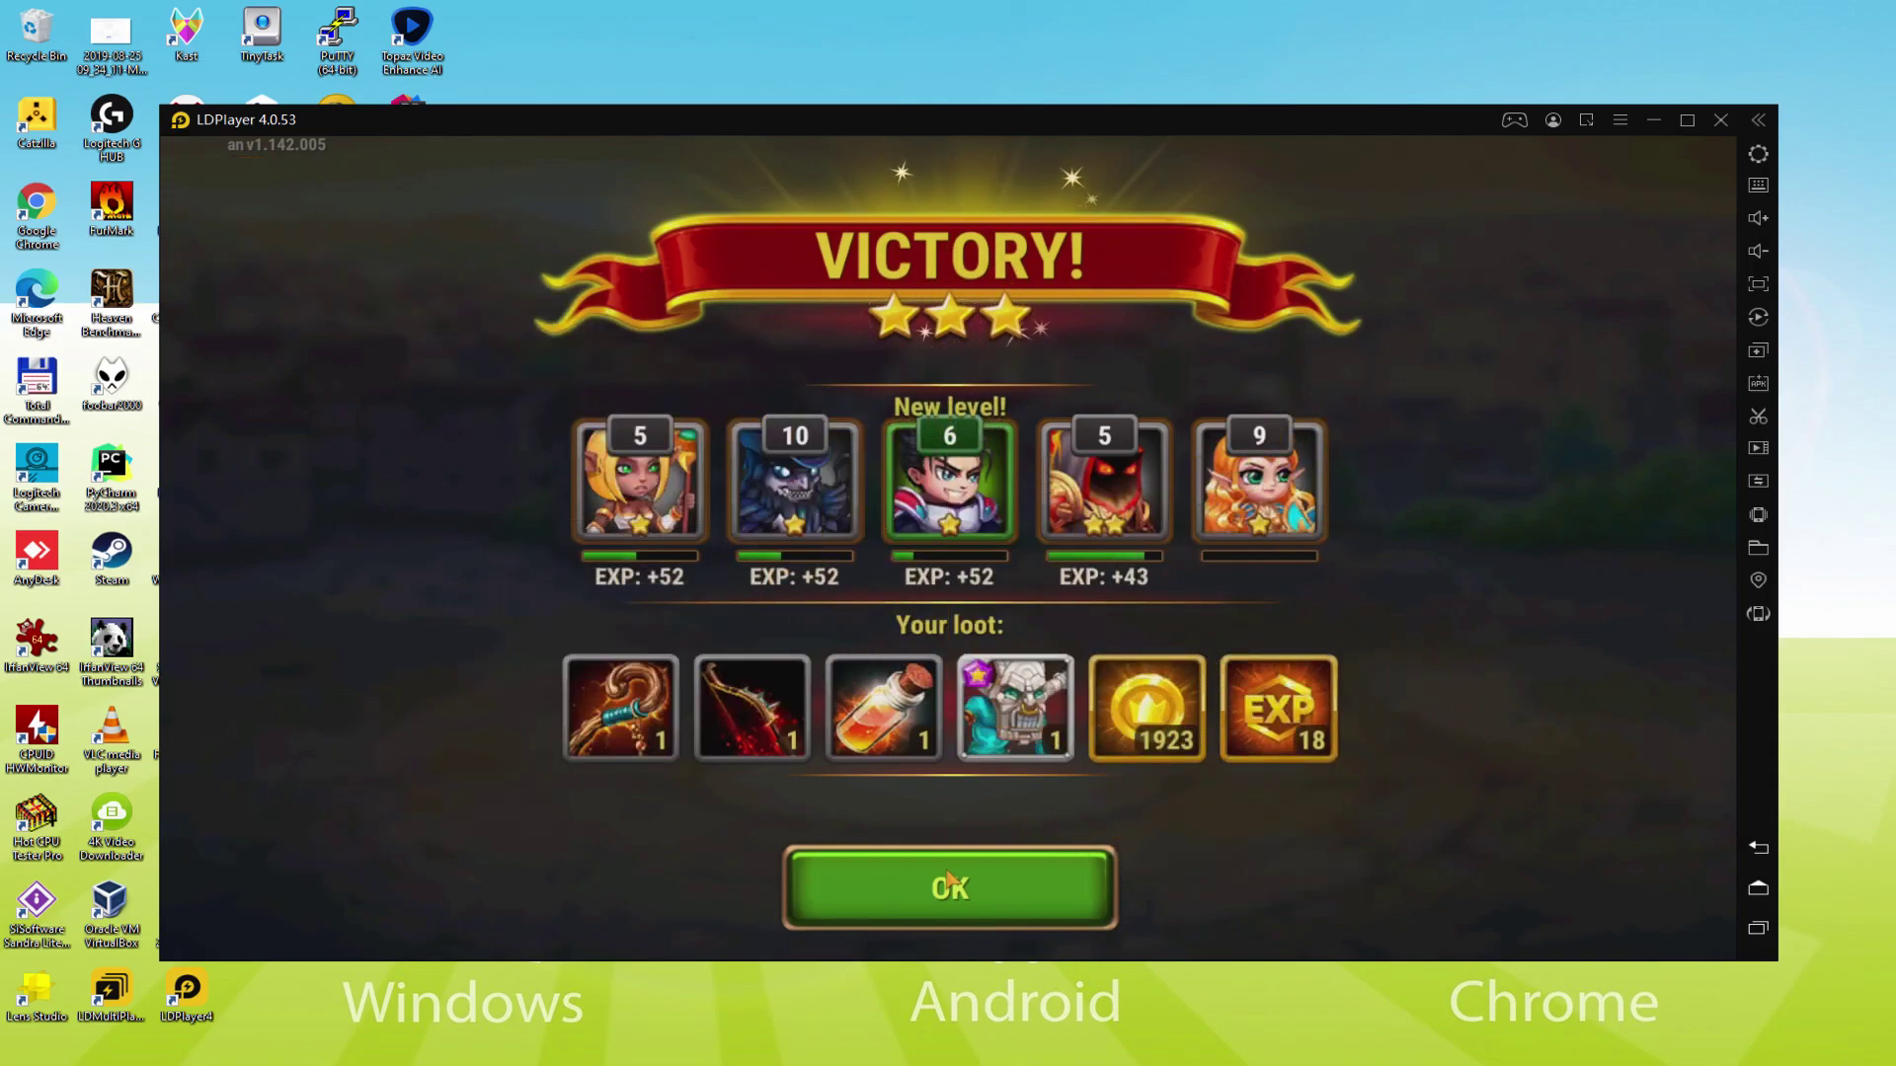
left_click(948, 882)
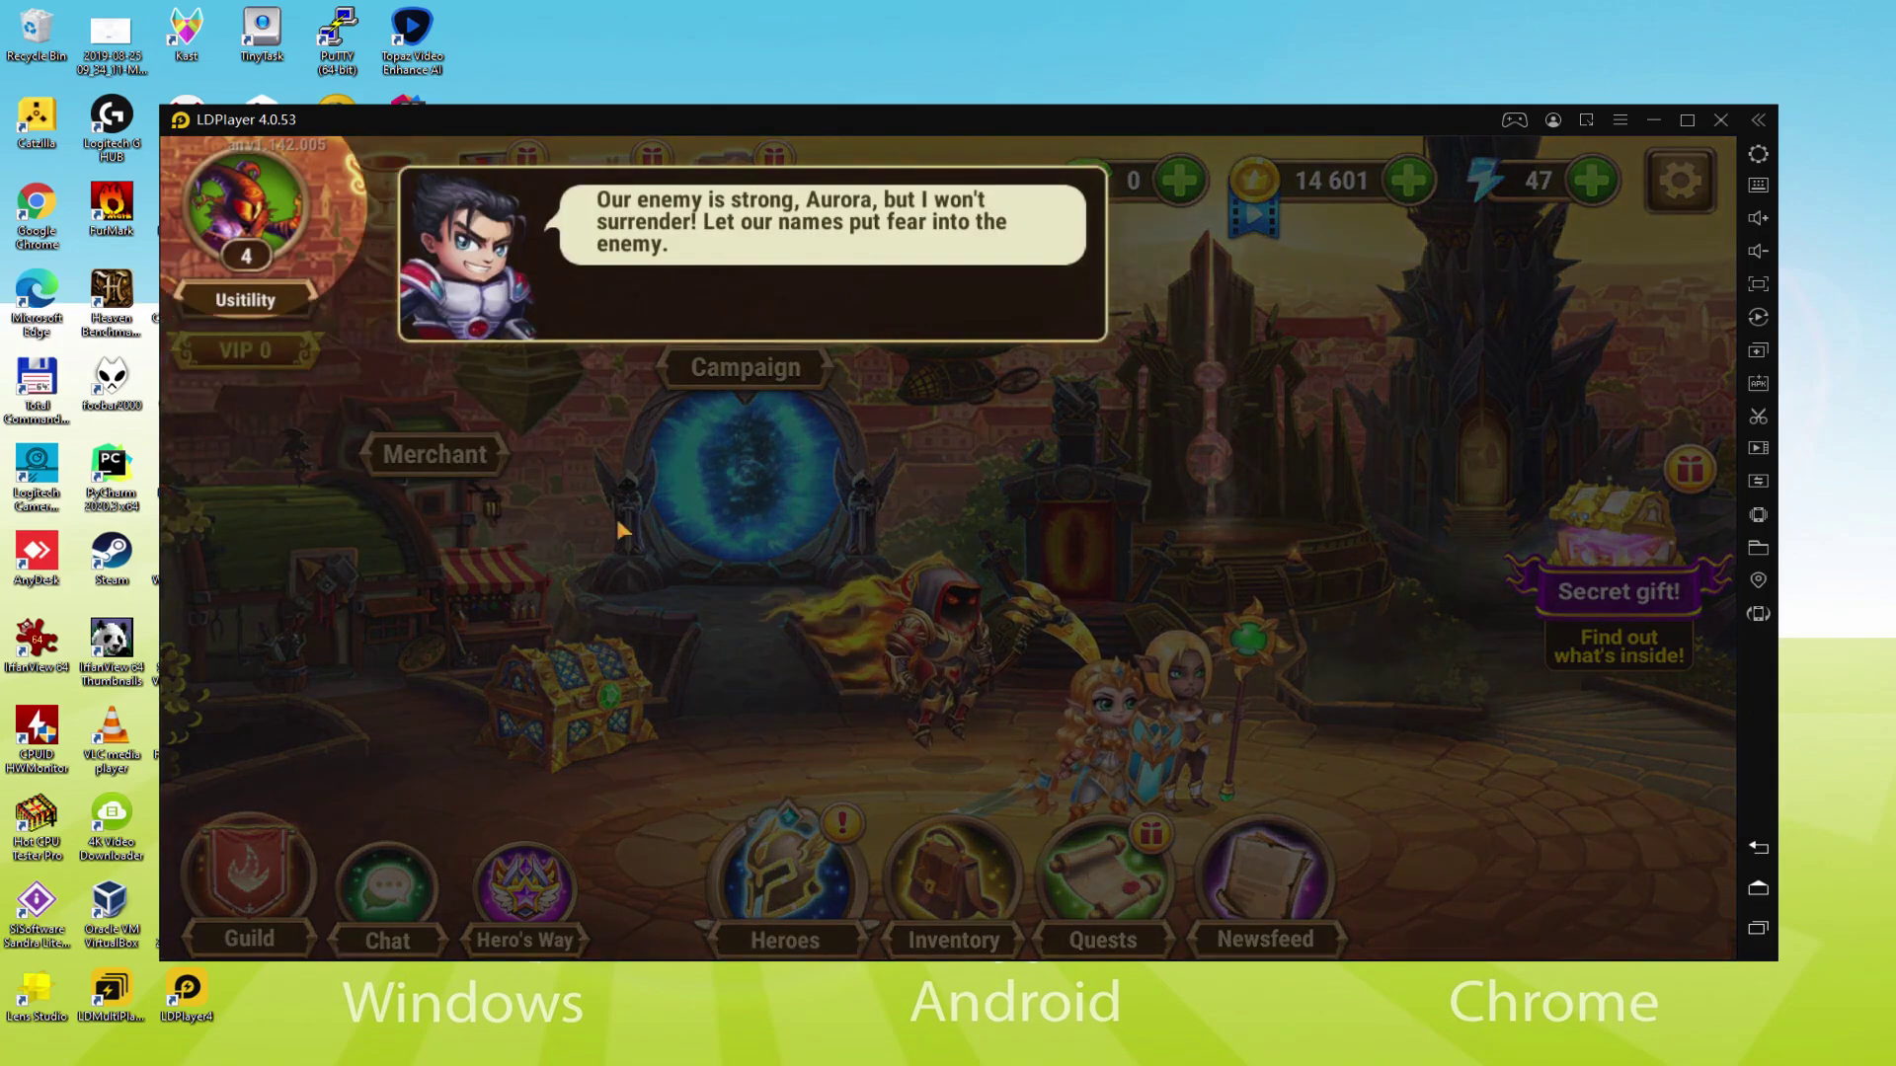
Step: Go through the city dialogue to the name change and accept the suggested player name
left_click(686, 670)
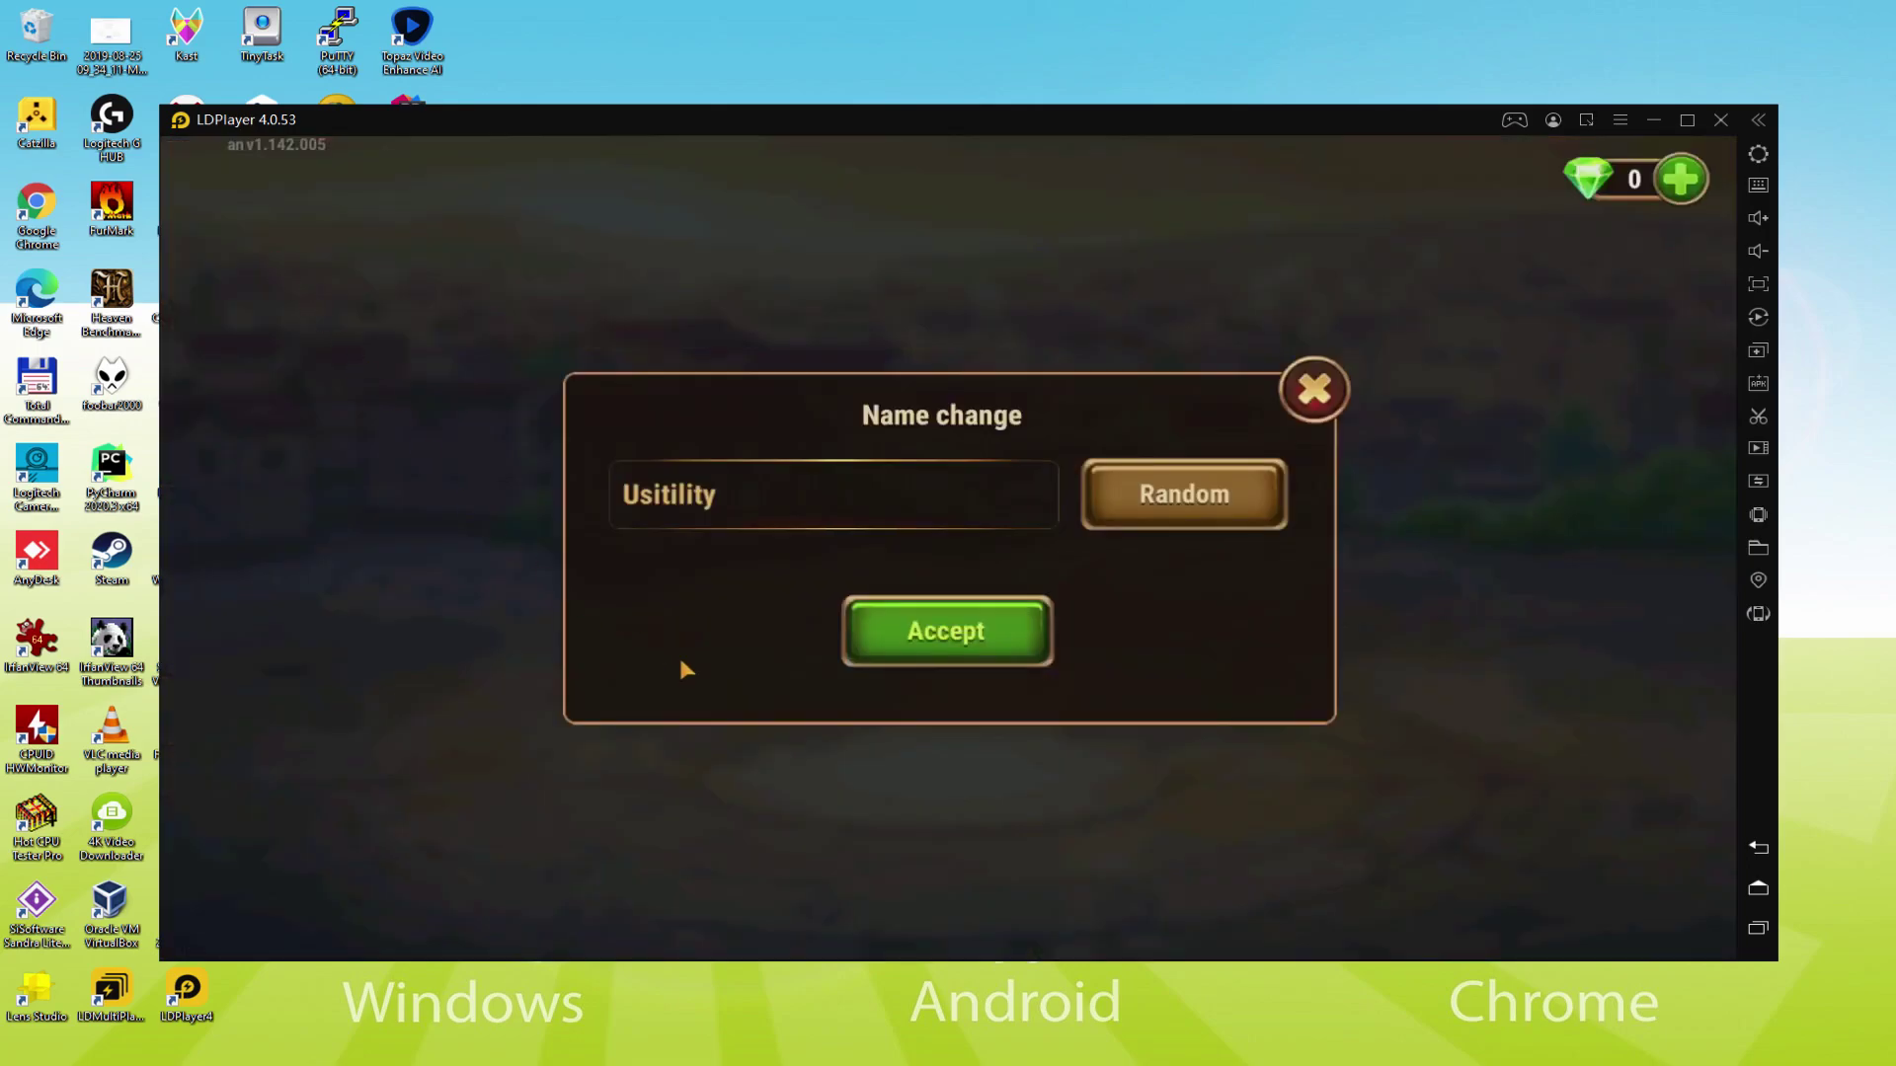
left_click(990, 635)
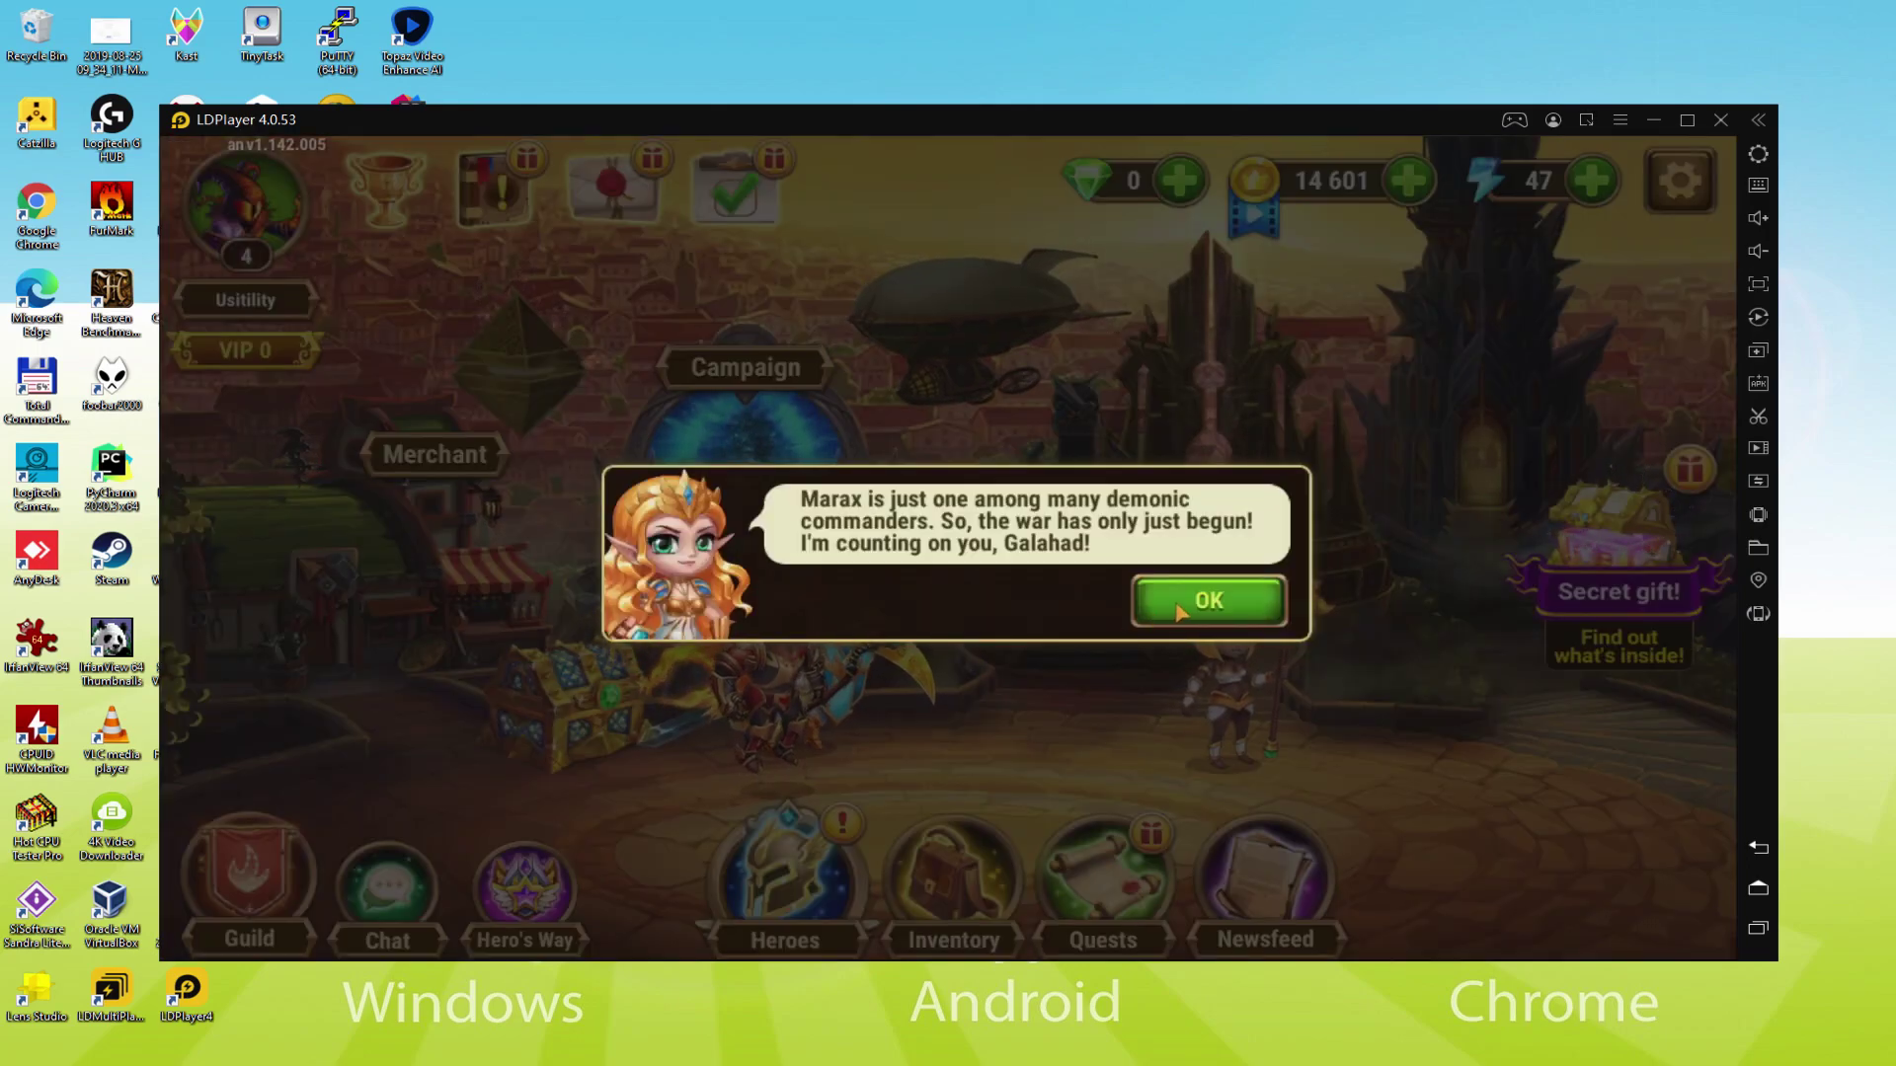